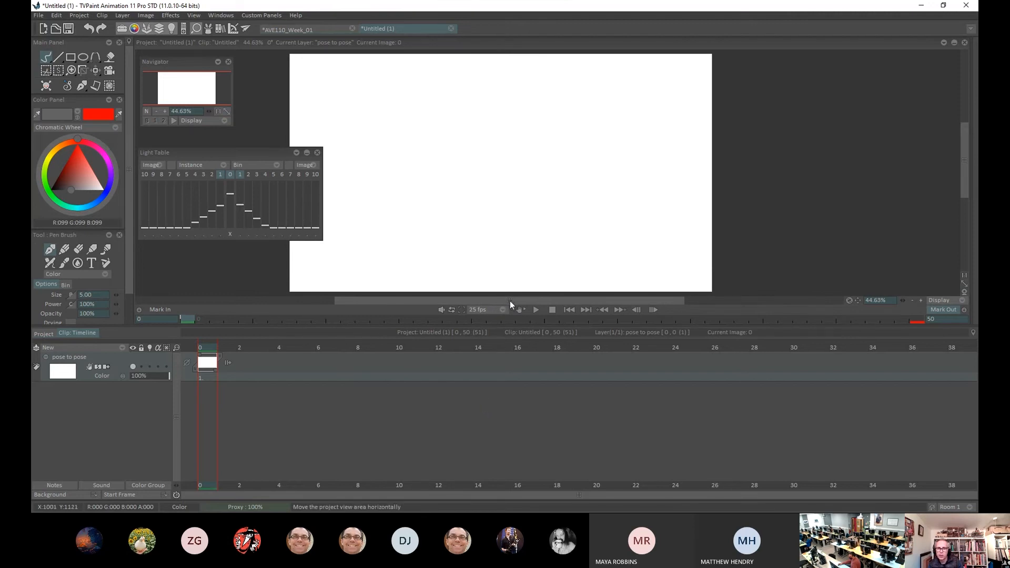
# Step: Draw a square near the upper-left corner of the canvas on frame 0
pyautogui.moveTo(510, 301); pyautogui.dragTo(490, 299)
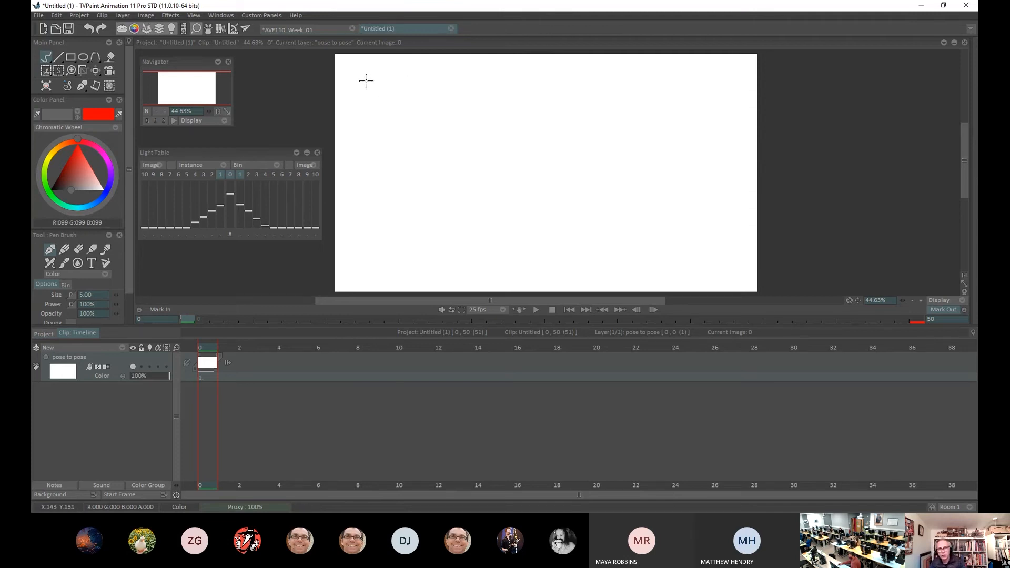
pyautogui.moveTo(363, 79)
pyautogui.mouseDown()
pyautogui.moveTo(366, 138)
pyautogui.moveTo(432, 135)
pyautogui.moveTo(427, 74)
pyautogui.moveTo(365, 73)
pyautogui.mouseUp()
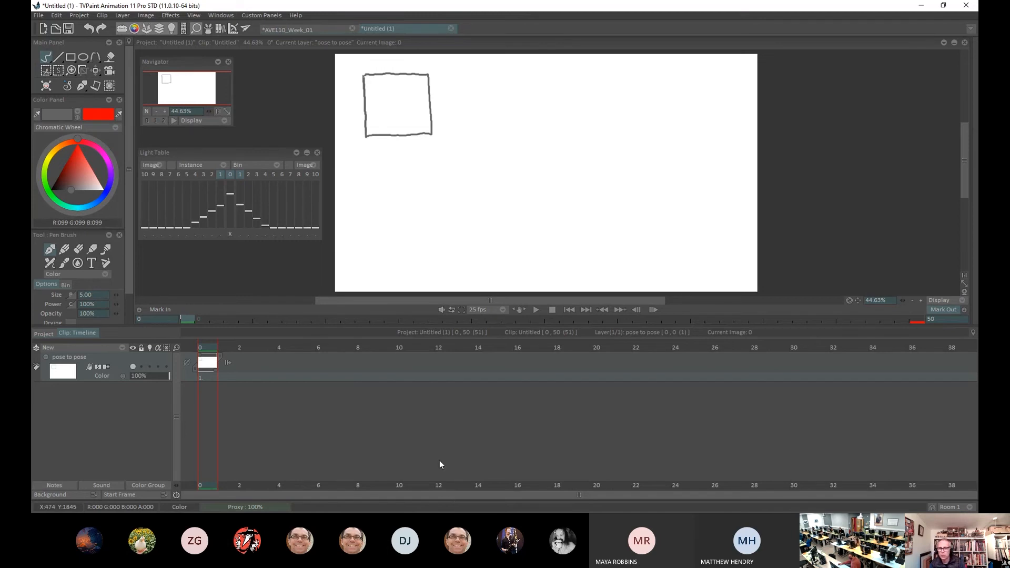
# Step: Add a new drawing at frame 36 with a circle on a ground line near the canvas's lower-right corner, and extend its exposure to frame 50
pyautogui.click(605, 348)
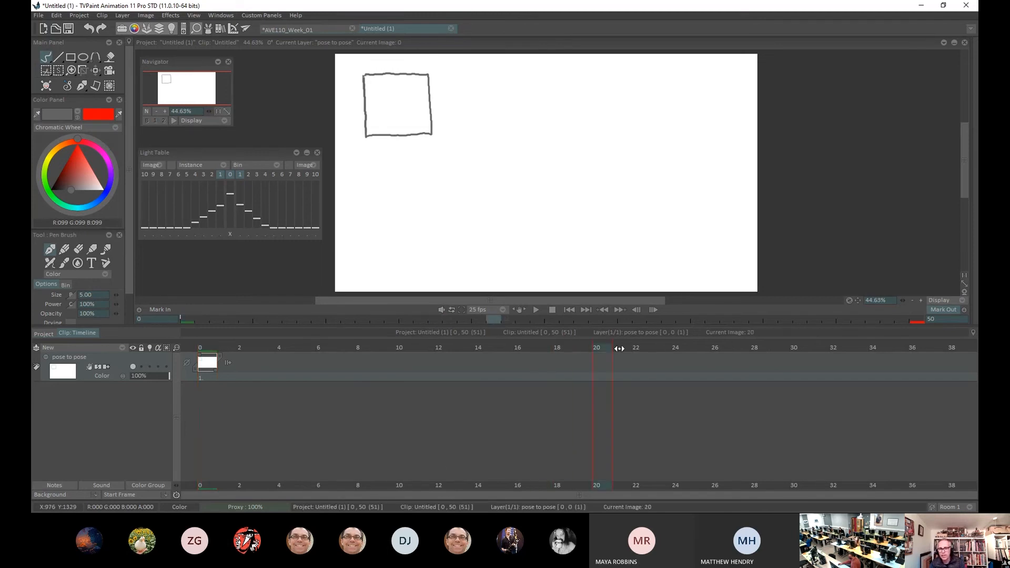
pyautogui.moveTo(620, 349)
pyautogui.mouseDown()
pyautogui.moveTo(836, 363)
pyautogui.moveTo(503, 360)
pyautogui.moveTo(649, 383)
pyautogui.mouseUp()
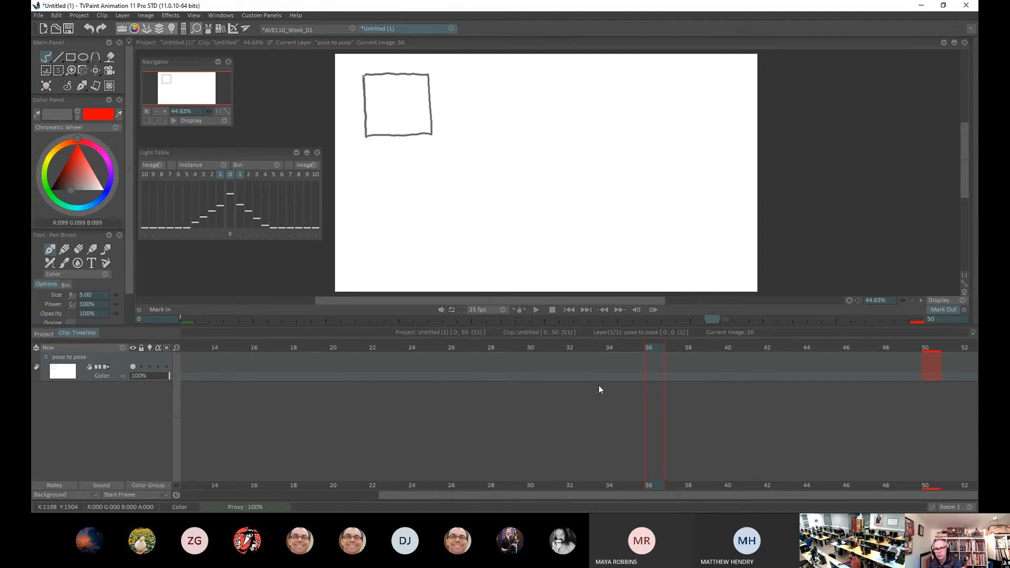
pyautogui.press('Return')
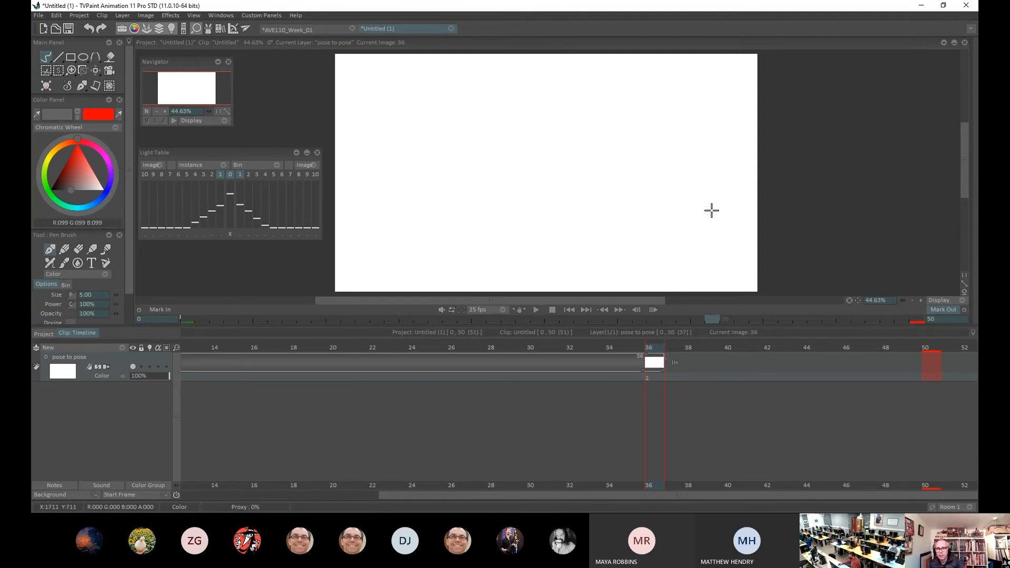
pyautogui.moveTo(712, 208)
pyautogui.mouseDown()
pyautogui.moveTo(724, 247)
pyautogui.moveTo(712, 261)
pyautogui.moveTo(680, 265)
pyautogui.moveTo(666, 254)
pyautogui.moveTo(664, 223)
pyautogui.moveTo(713, 211)
pyautogui.mouseUp()
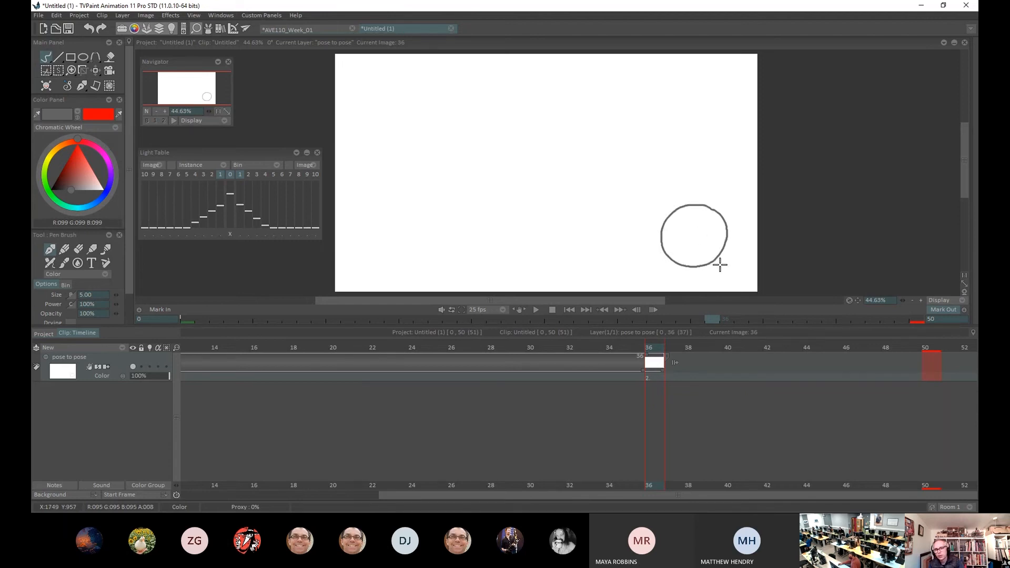
pyautogui.moveTo(720, 264)
pyautogui.mouseDown()
pyautogui.moveTo(672, 267)
pyautogui.moveTo(719, 265)
pyautogui.moveTo(669, 267)
pyautogui.mouseUp()
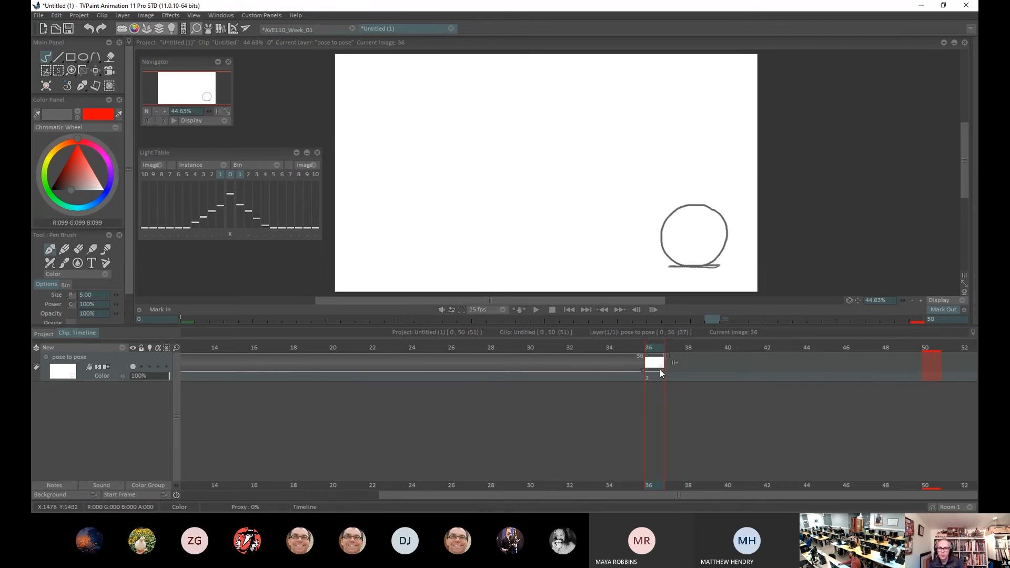
pyautogui.moveTo(661, 372); pyautogui.dragTo(930, 366)
# Step: Play the animation from frame 0 to check the change from the square to the circle, and return to frame 0
pyautogui.click(596, 343)
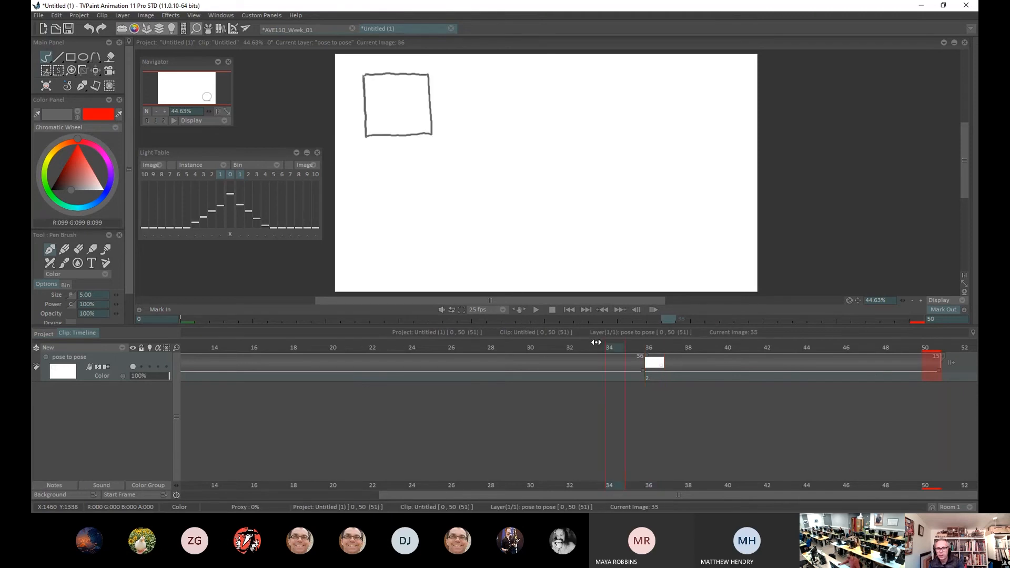
pyautogui.moveTo(596, 342); pyautogui.dragTo(197, 343)
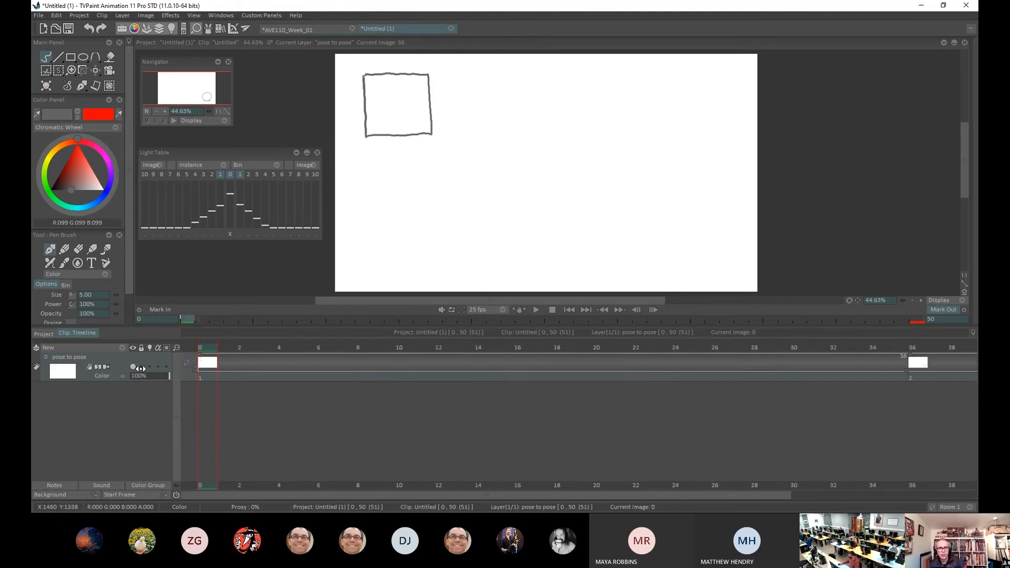
pyautogui.click(535, 311)
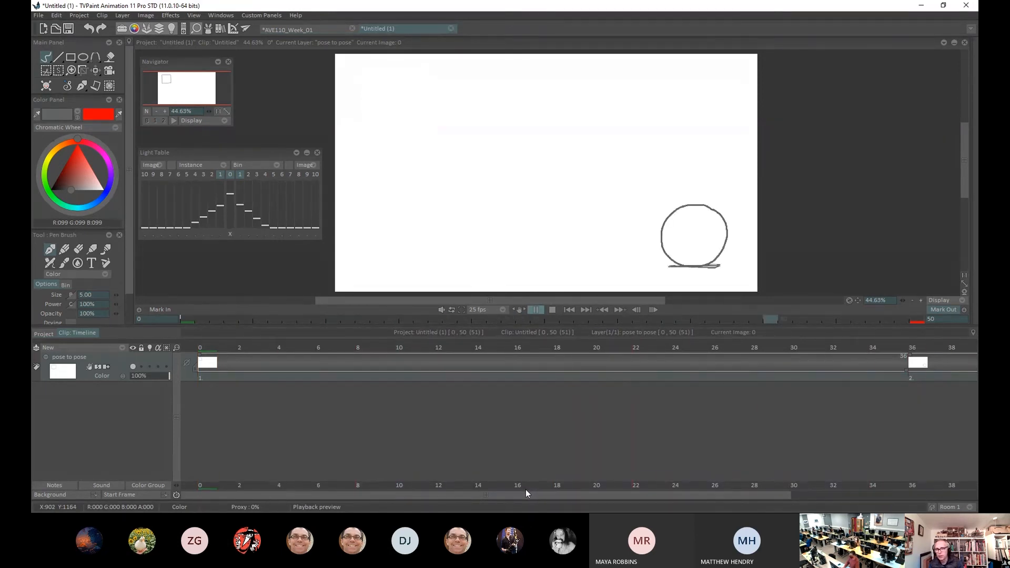
pyautogui.click(535, 310)
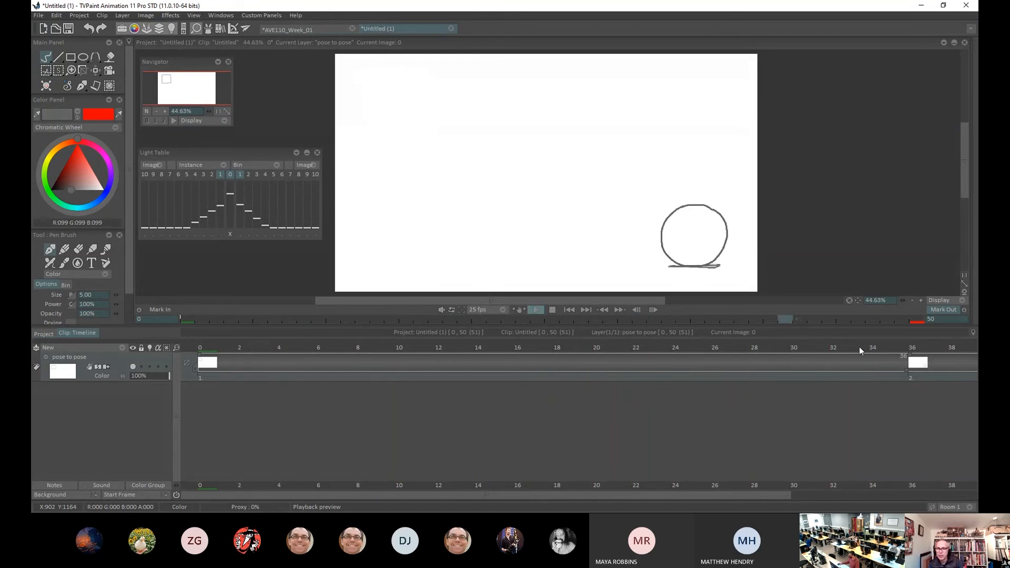
pyautogui.moveTo(724, 346); pyautogui.dragTo(194, 362)
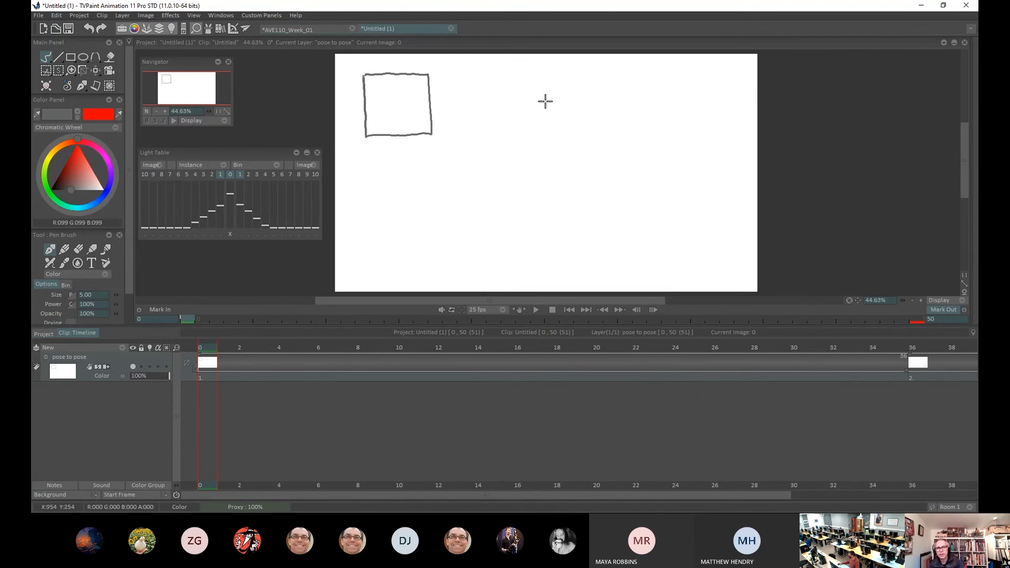
# Step: Write a circled 1 beside the square on frame 0 and a circled 2 beside the circle on frame 36
pyautogui.moveTo(451, 73); pyautogui.dragTo(447, 79)
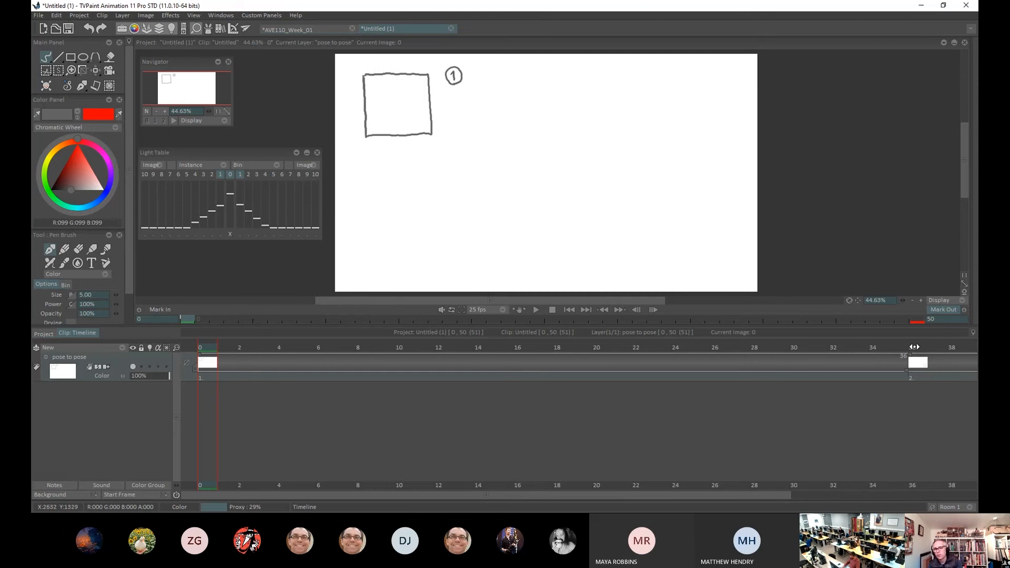
pyautogui.click(908, 468)
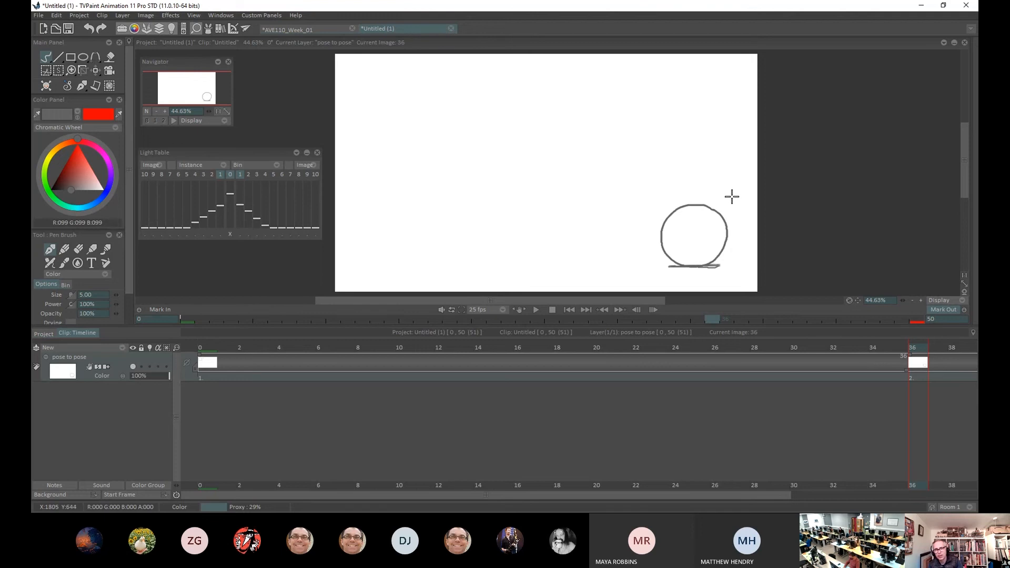
pyautogui.moveTo(730, 193)
pyautogui.mouseDown()
pyautogui.moveTo(739, 202)
pyautogui.moveTo(729, 190)
pyautogui.mouseUp()
pyautogui.moveTo(606, 495); pyautogui.dragTo(607, 494)
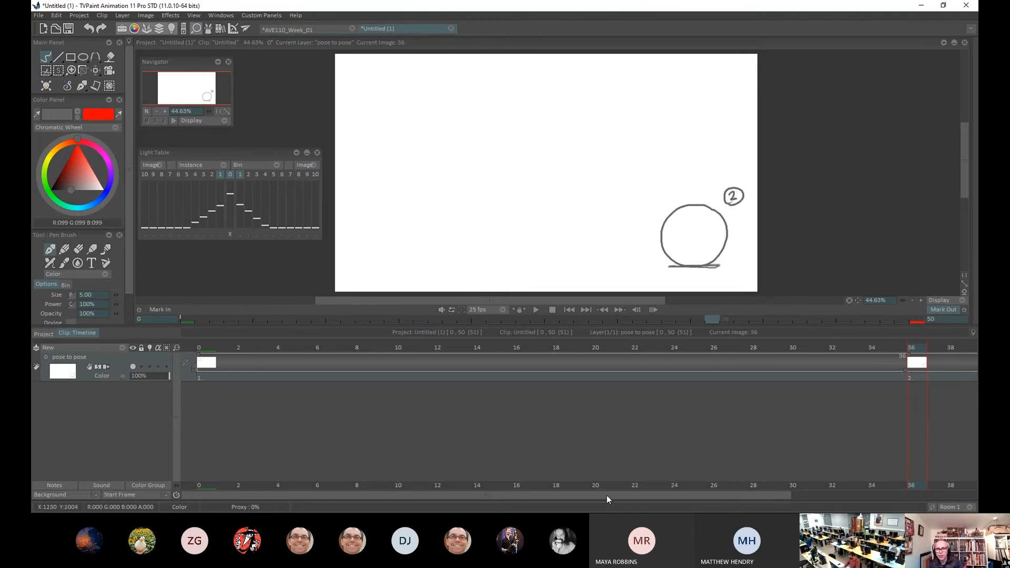
# Step: Compare the two key poses by flipping between frame 0 and frame 36, and check the hold up to frame 50
pyautogui.click(210, 351)
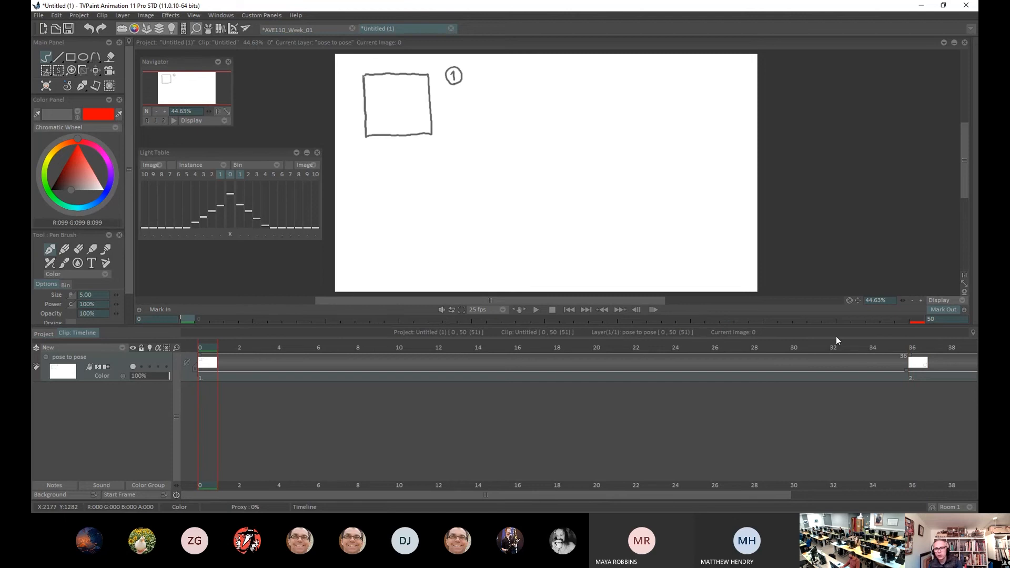
pyautogui.click(916, 357)
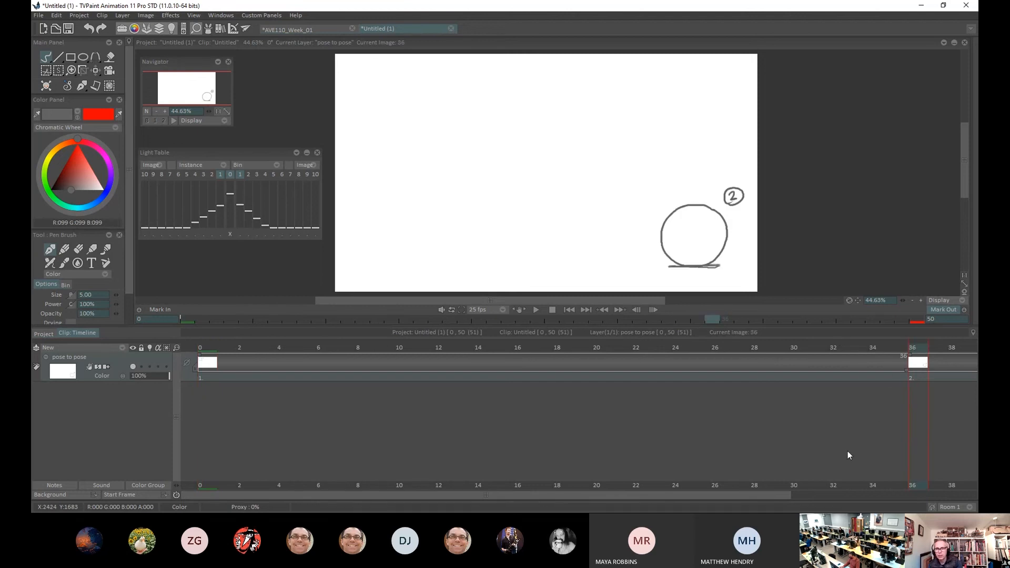
pyautogui.click(207, 351)
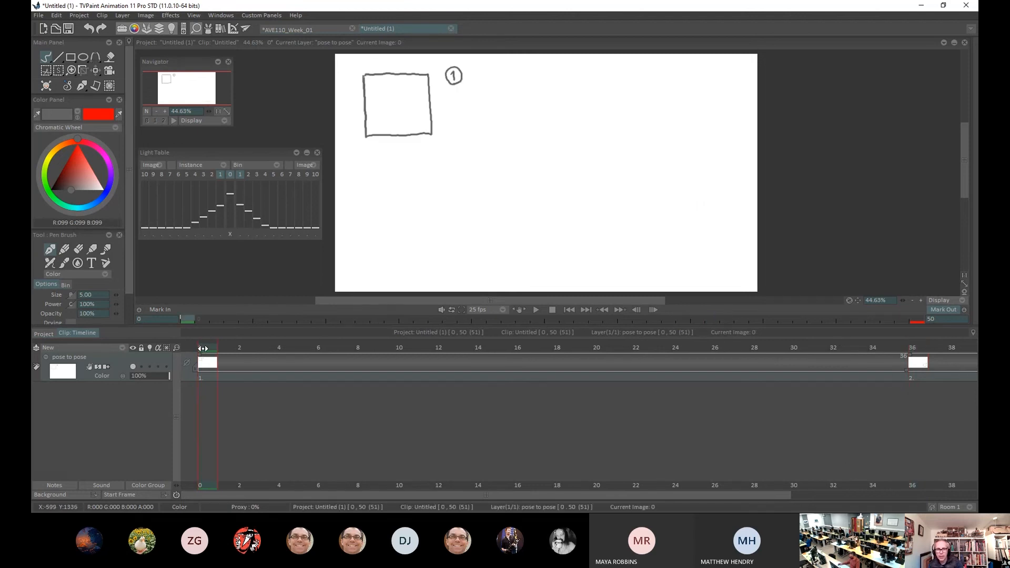
pyautogui.click(913, 348)
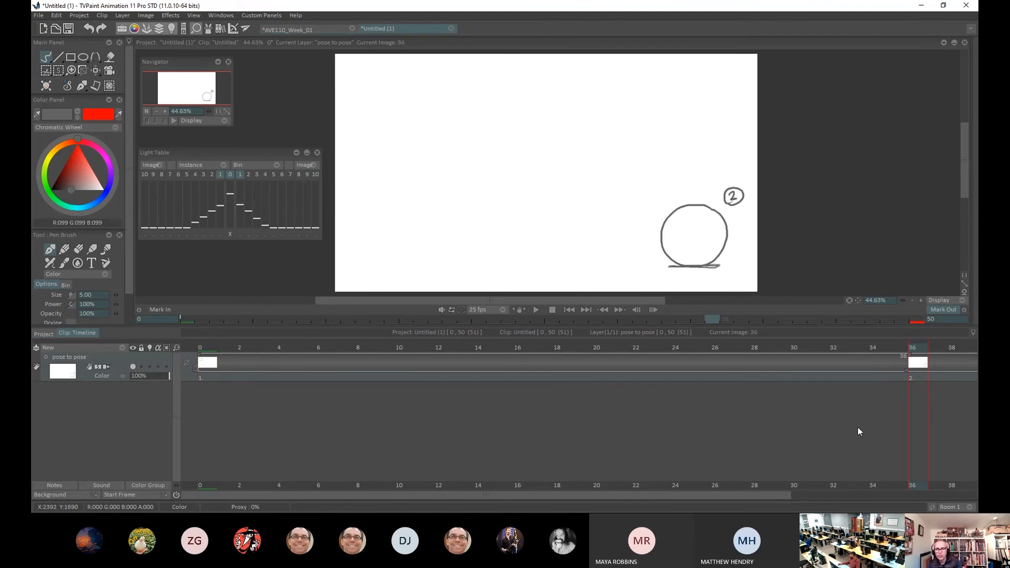
pyautogui.click(209, 349)
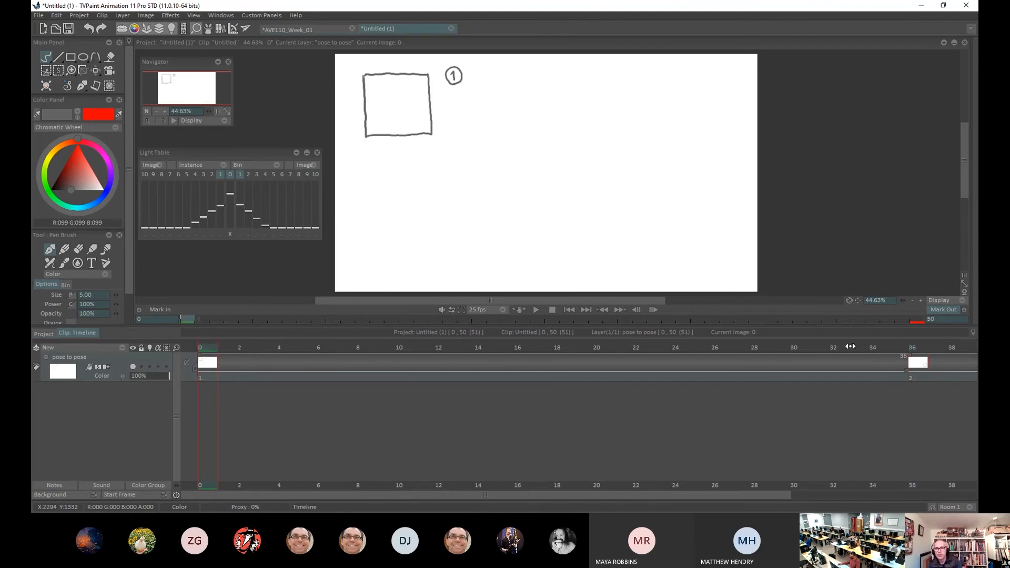
pyautogui.click(914, 348)
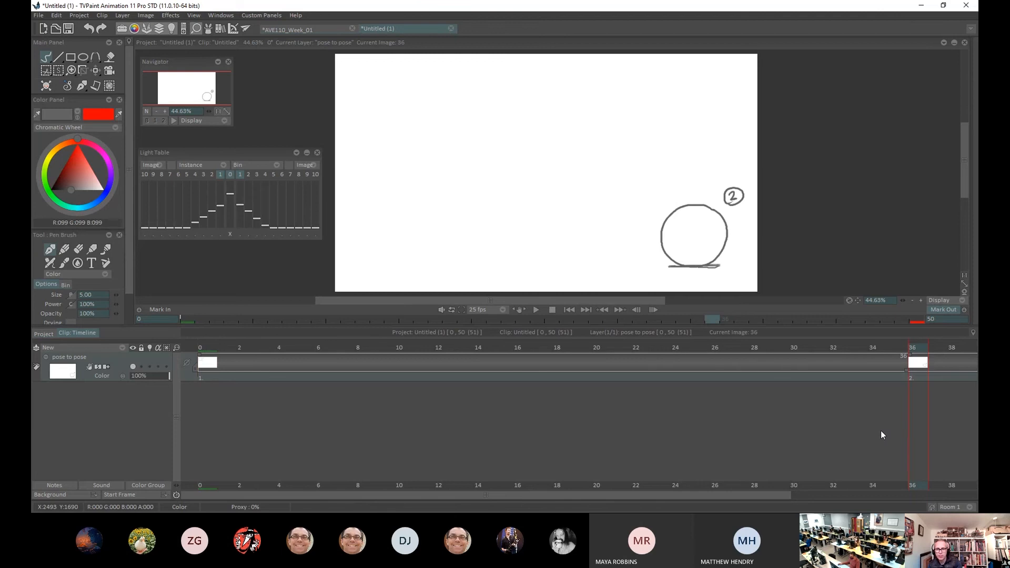
pyautogui.click(205, 351)
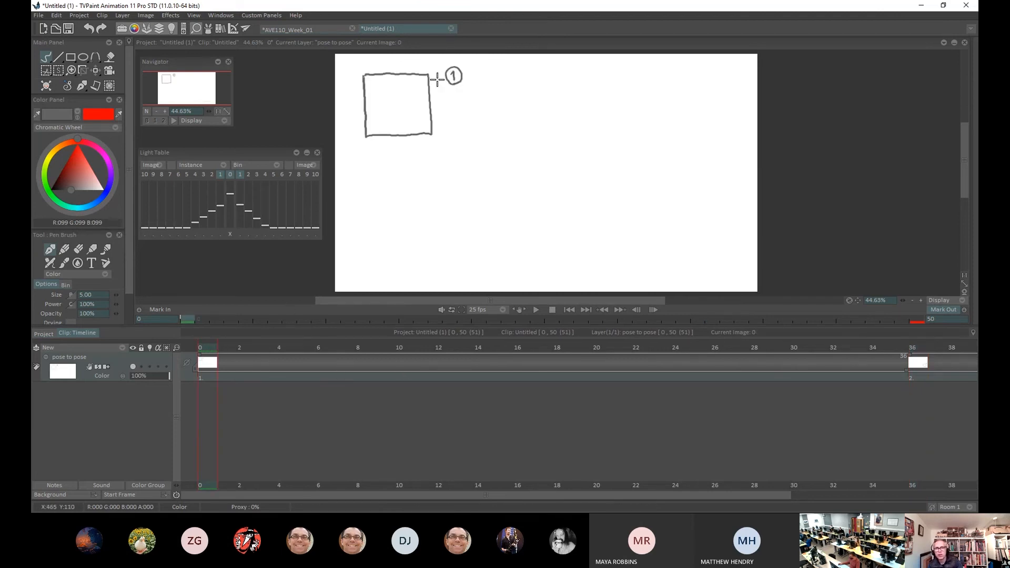
pyautogui.click(912, 346)
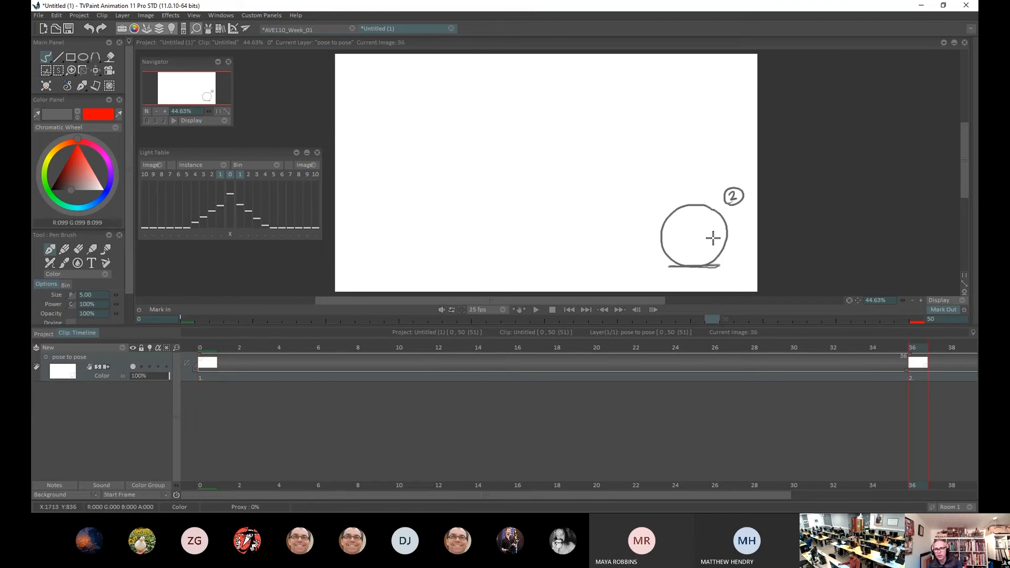
pyautogui.click(208, 362)
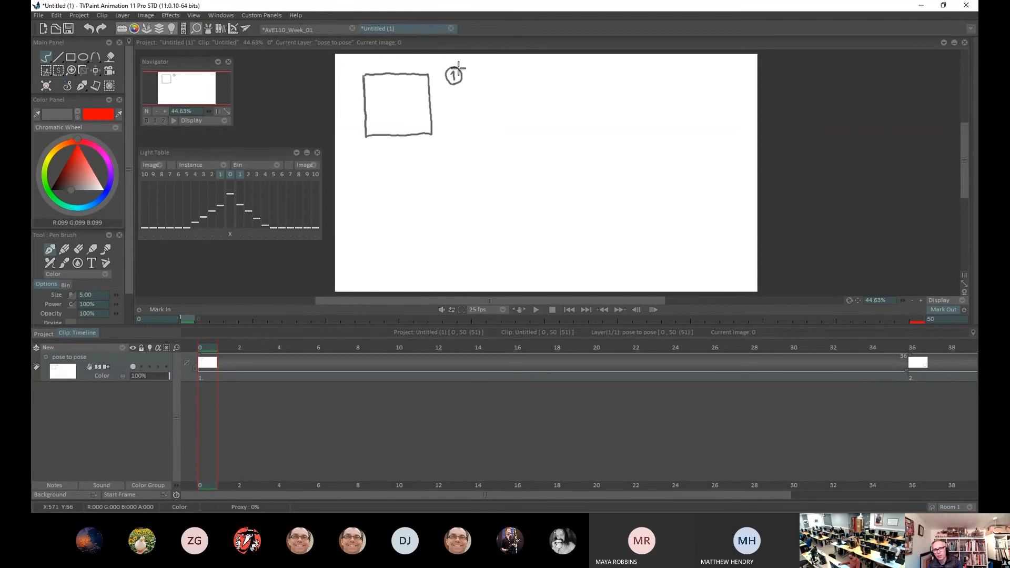
pyautogui.click(918, 350)
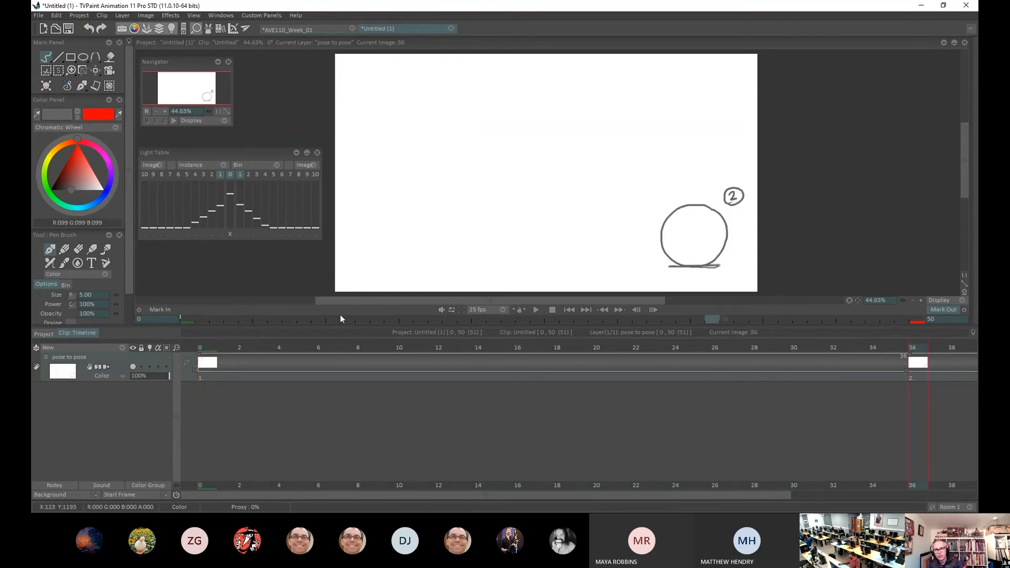
pyautogui.click(207, 348)
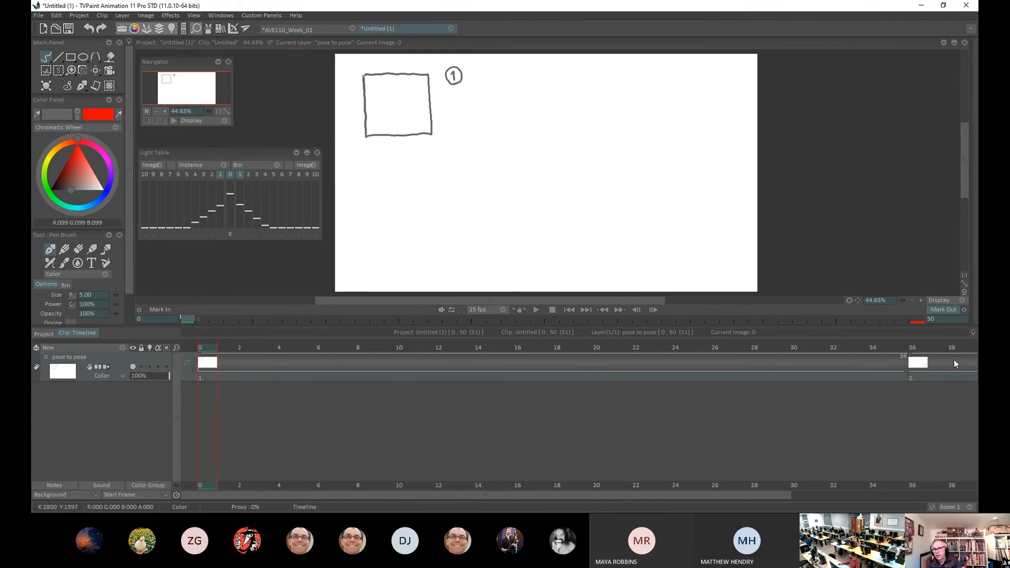
pyautogui.click(918, 347)
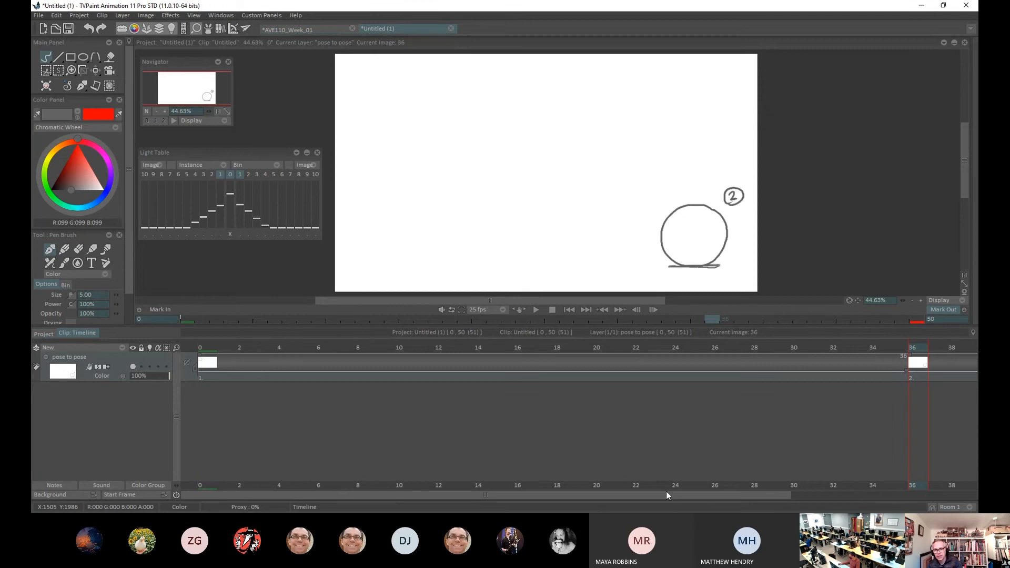
pyautogui.moveTo(666, 495); pyautogui.dragTo(842, 507)
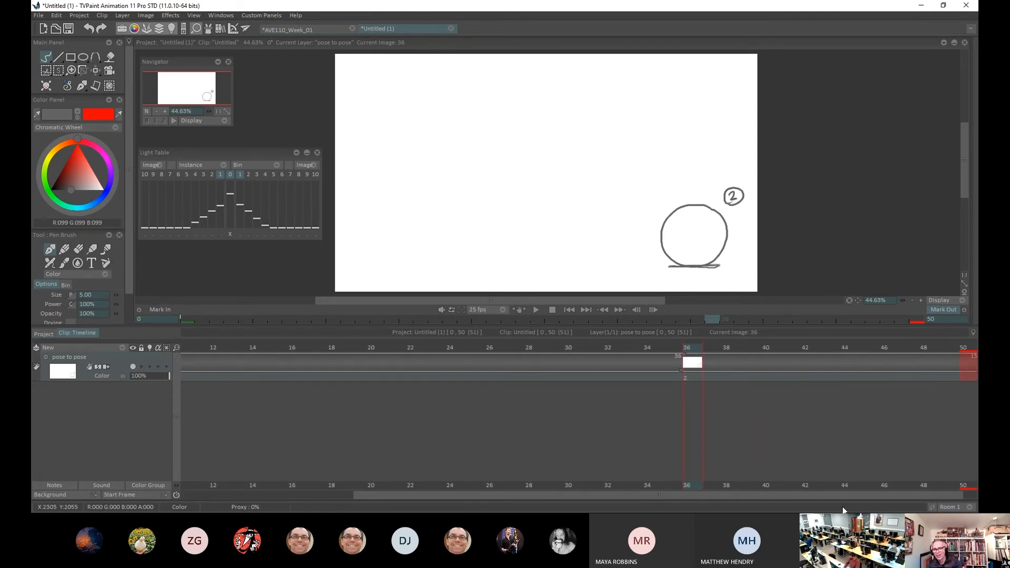
pyautogui.moveTo(702, 495); pyautogui.dragTo(474, 497)
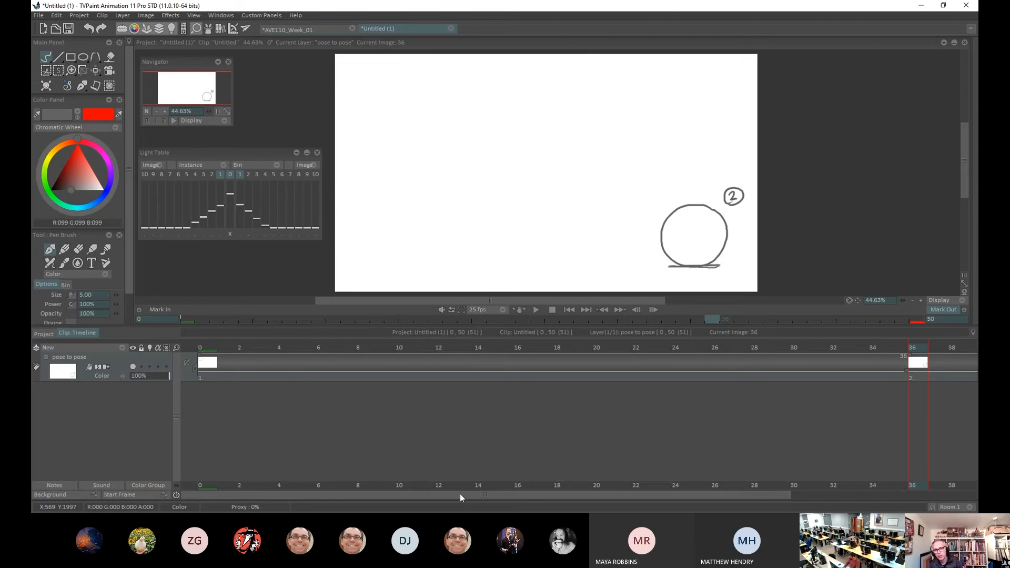
pyautogui.click(210, 347)
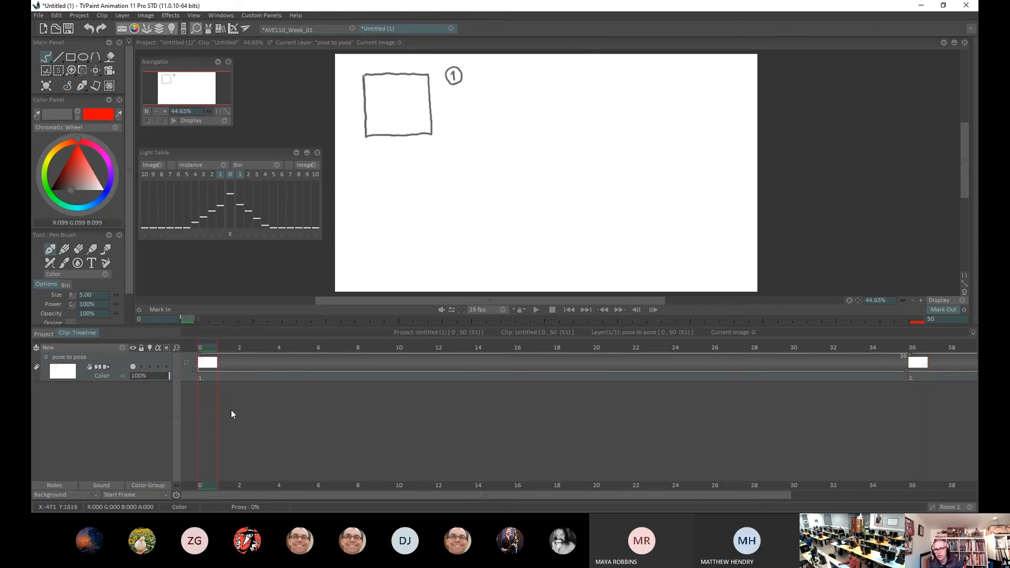
pyautogui.click(915, 350)
pyautogui.click(205, 348)
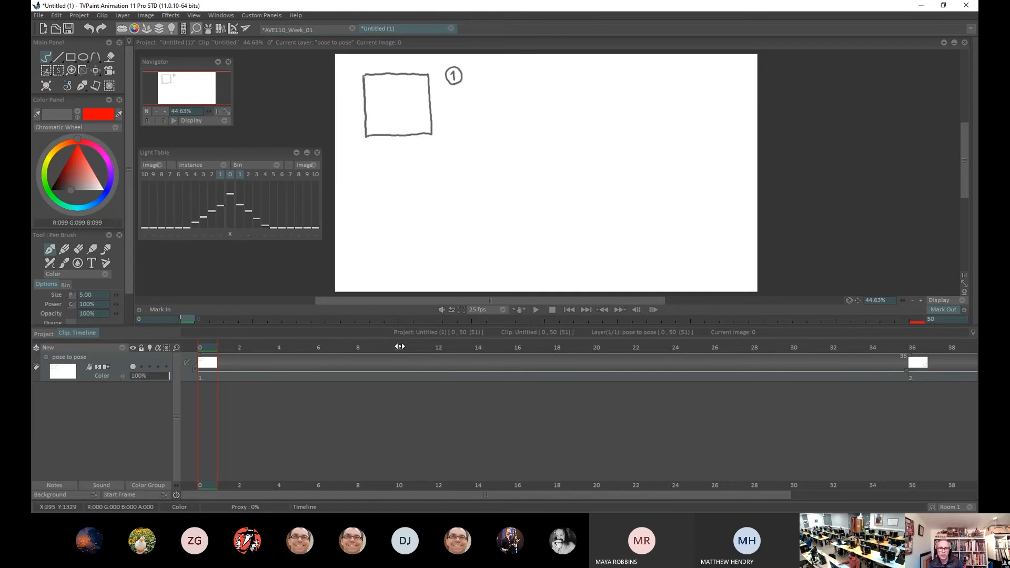
# Step: Insert a blank drawing at frame 10 and turn on the layer's light table to see the neighbouring poses
pyautogui.click(403, 369)
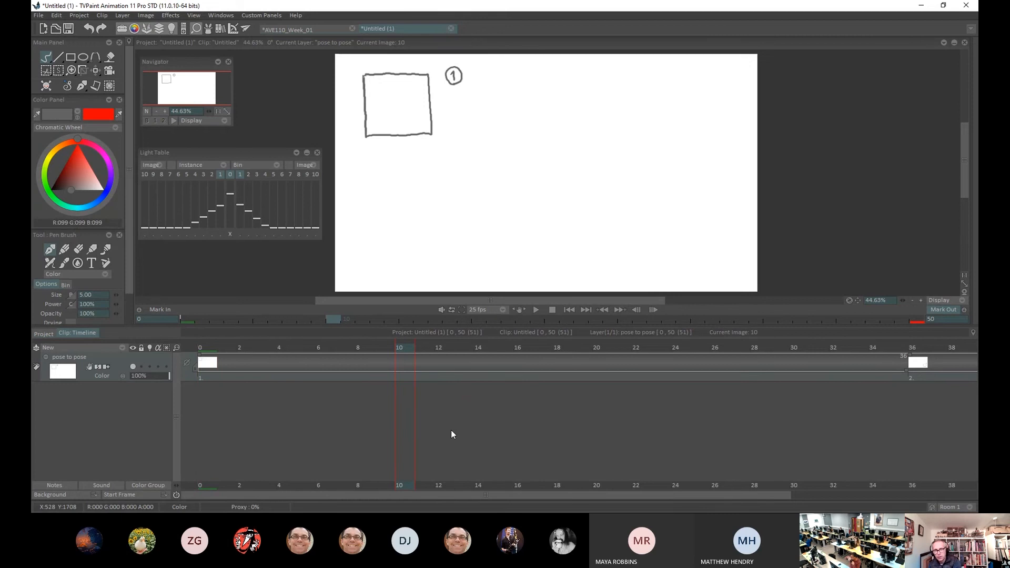
pyautogui.press('BackSpace')
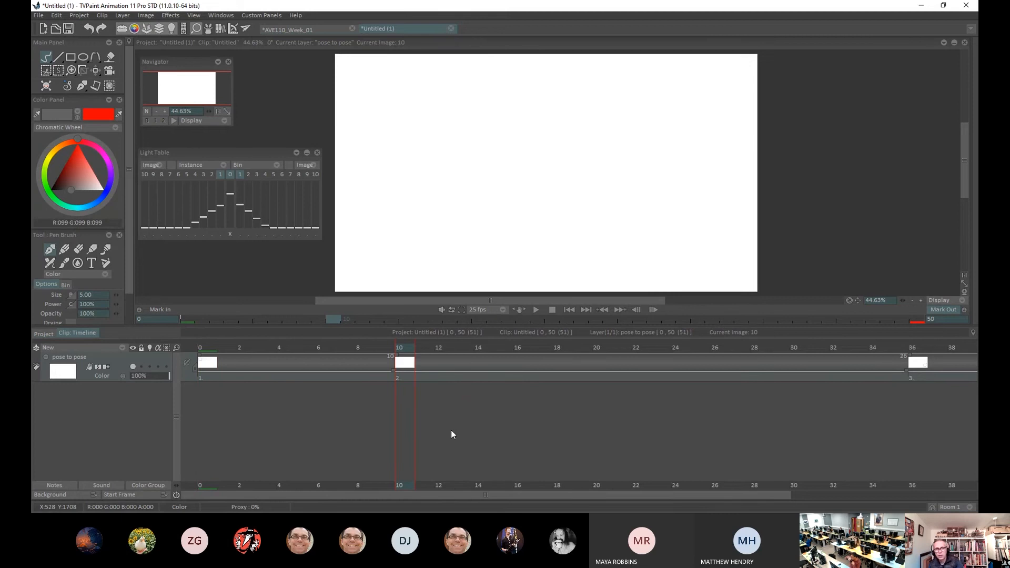
pyautogui.click(150, 367)
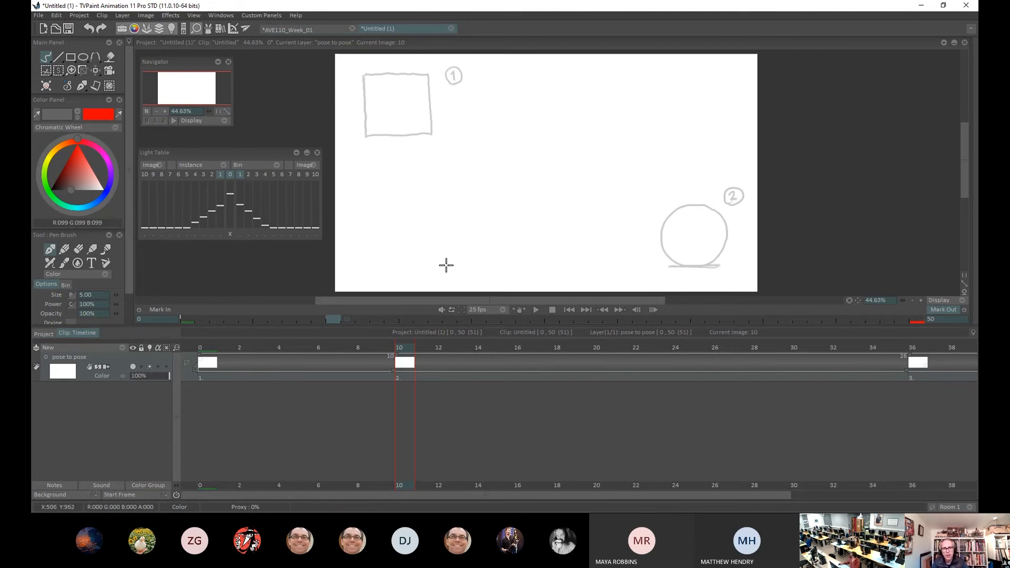
# Step: Draw a square standing on a ground line directly below the first square, and write a circled 2 beside it
pyautogui.moveTo(446, 267); pyautogui.dragTo(363, 268)
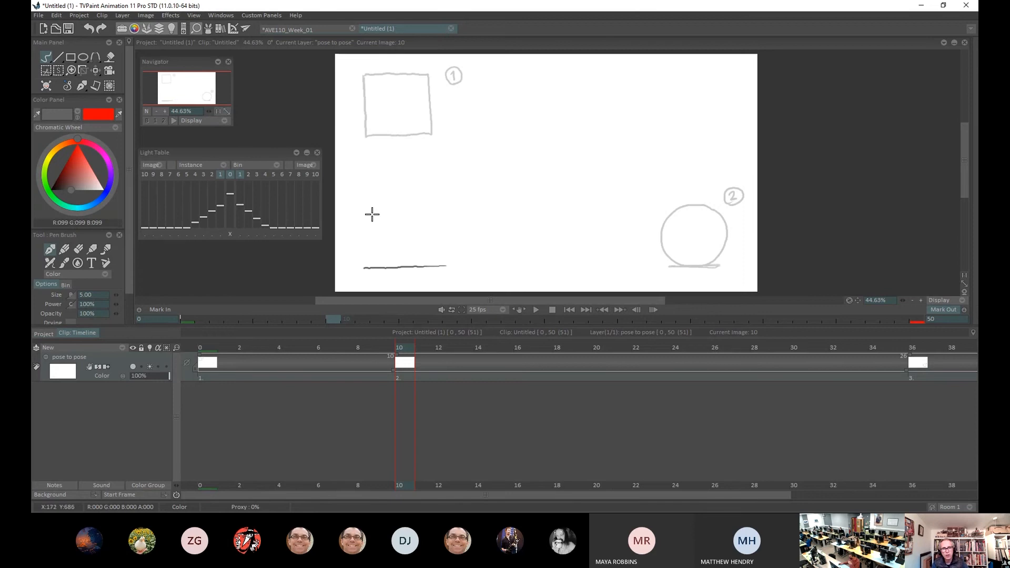
pyautogui.moveTo(370, 208); pyautogui.dragTo(372, 267)
pyautogui.moveTo(438, 208); pyautogui.dragTo(438, 265)
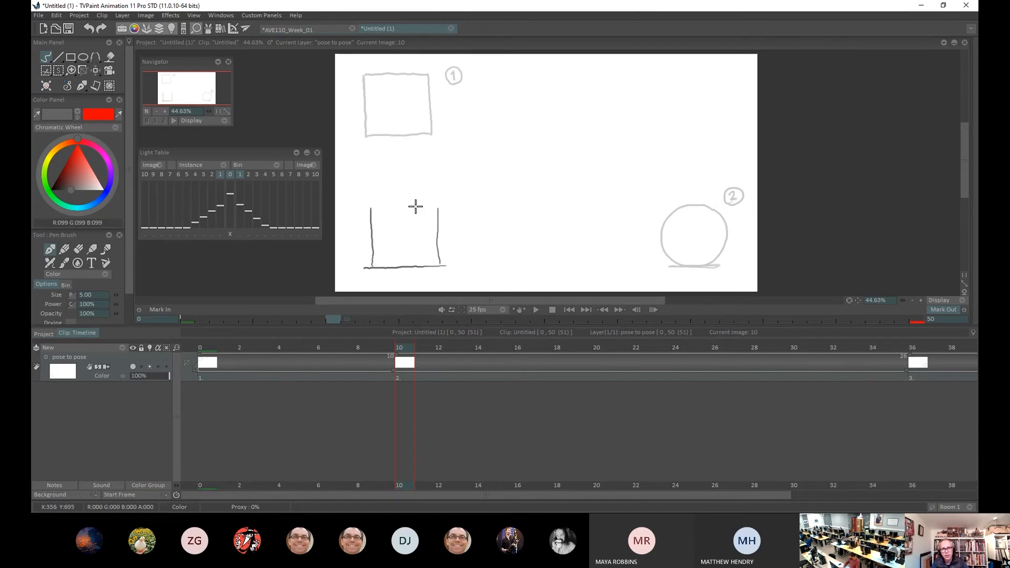
pyautogui.moveTo(438, 208); pyautogui.dragTo(370, 209)
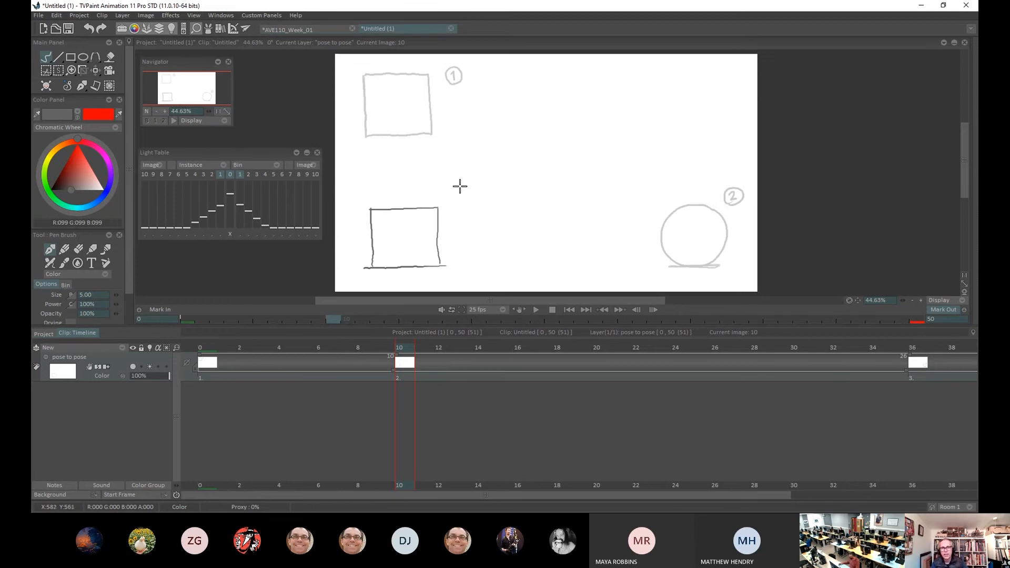
pyautogui.moveTo(456, 199); pyautogui.dragTo(456, 205)
# Step: On frame 36, erase the number inside the circle pose's label and write a 3 in its place
pyautogui.click(446, 345)
pyautogui.moveTo(446, 345); pyautogui.dragTo(913, 346)
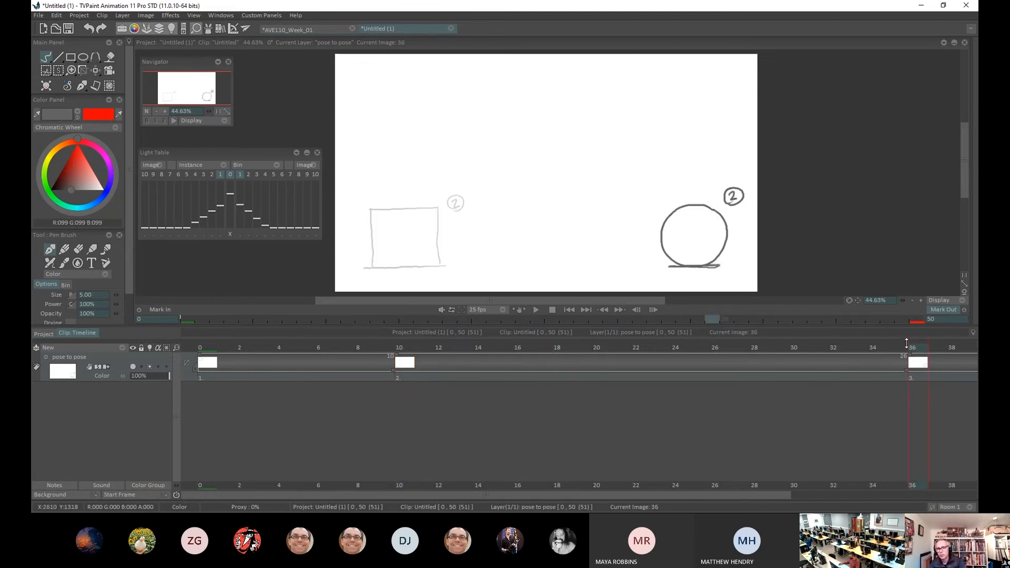
pyautogui.click(79, 250)
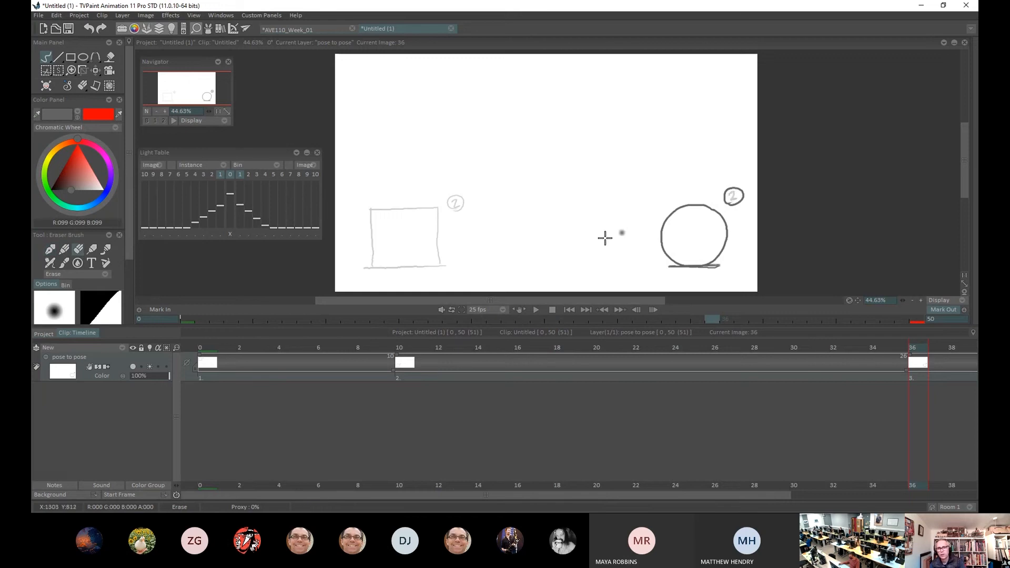
pyautogui.click(52, 249)
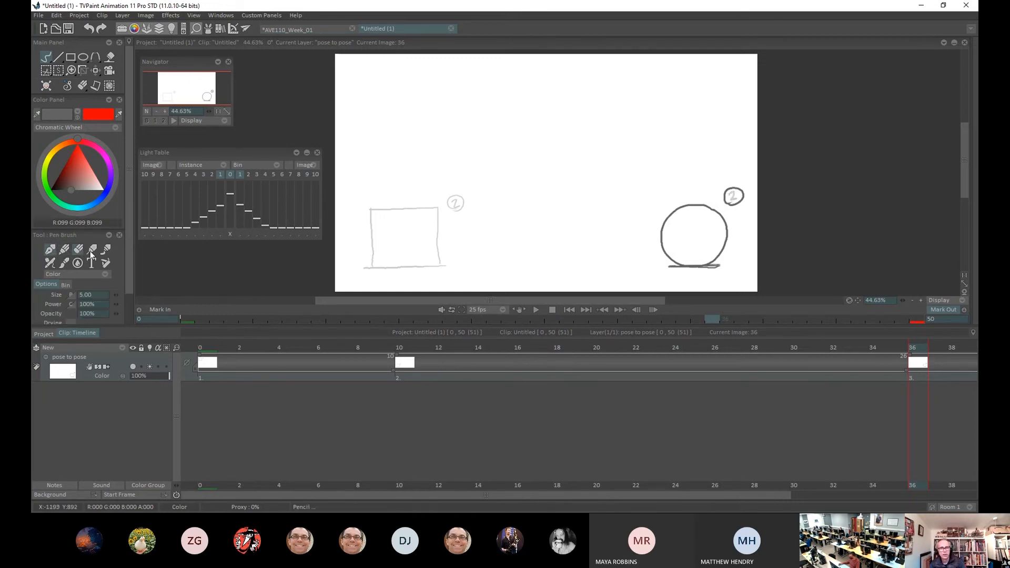
pyautogui.moveTo(729, 193); pyautogui.dragTo(729, 201)
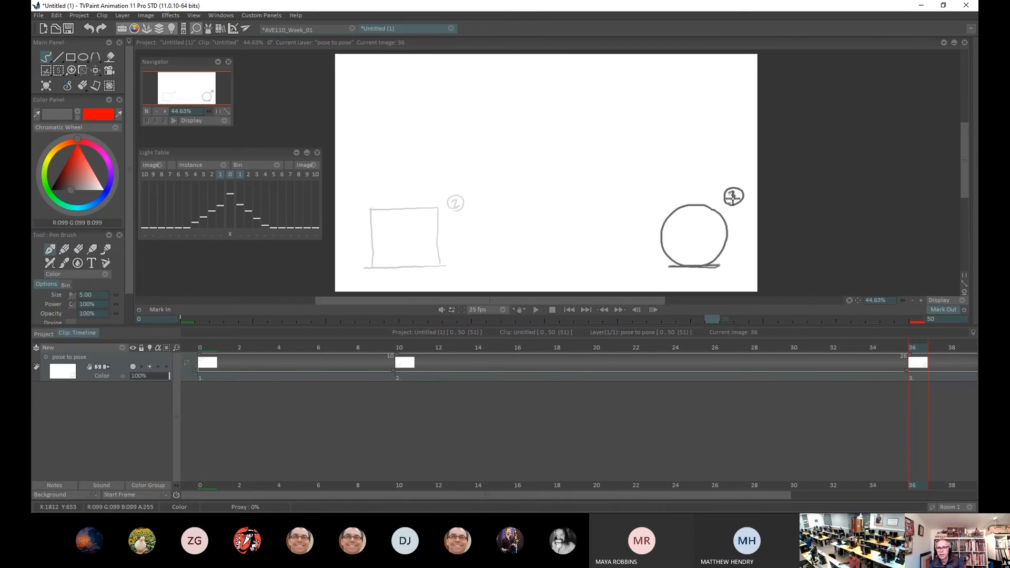
# Step: Compare the poses on frames 0, 10 and 36, turning the light table off, and play the animation from frame 0
pyautogui.click(205, 345)
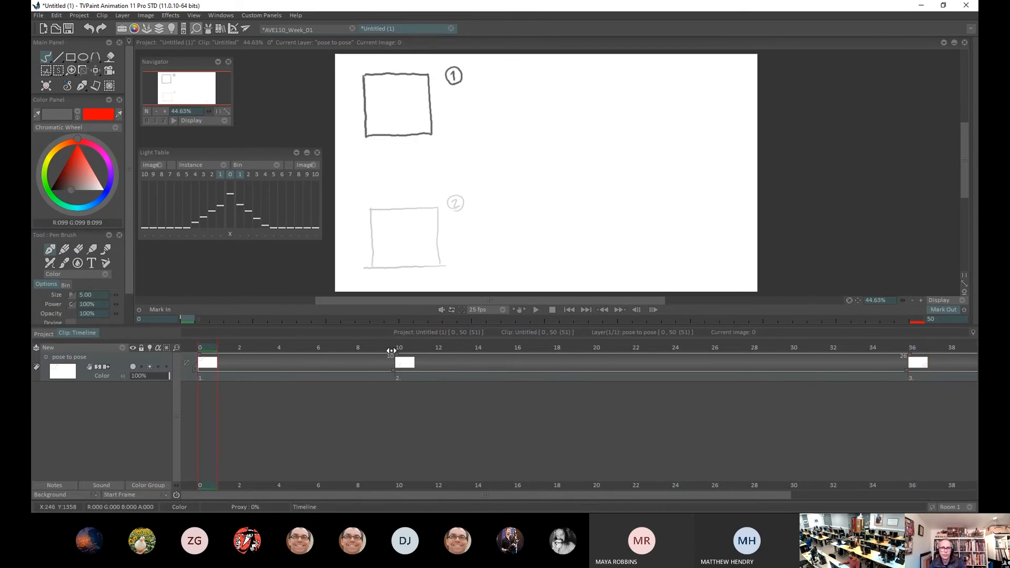
pyautogui.click(397, 347)
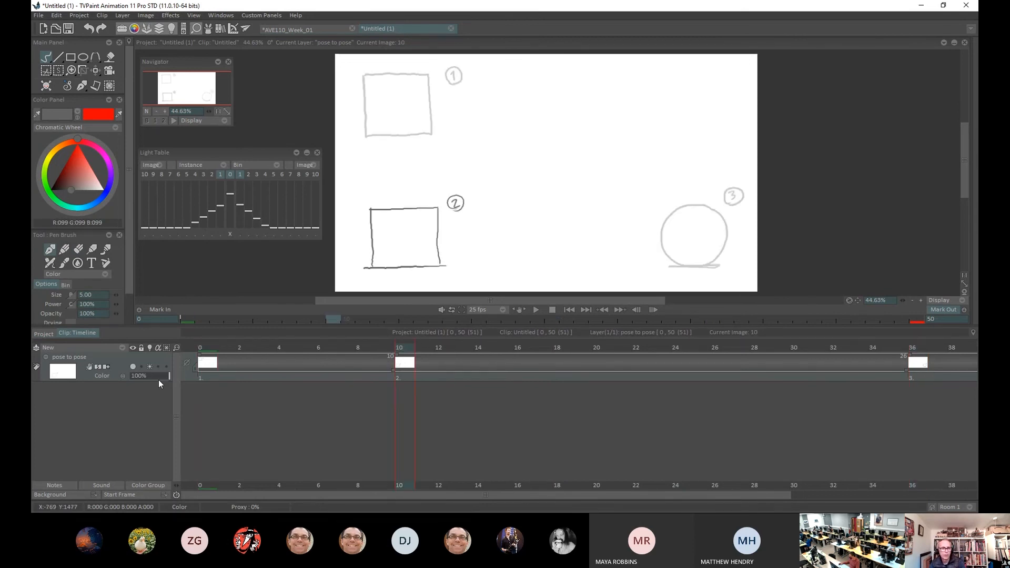
pyautogui.click(150, 368)
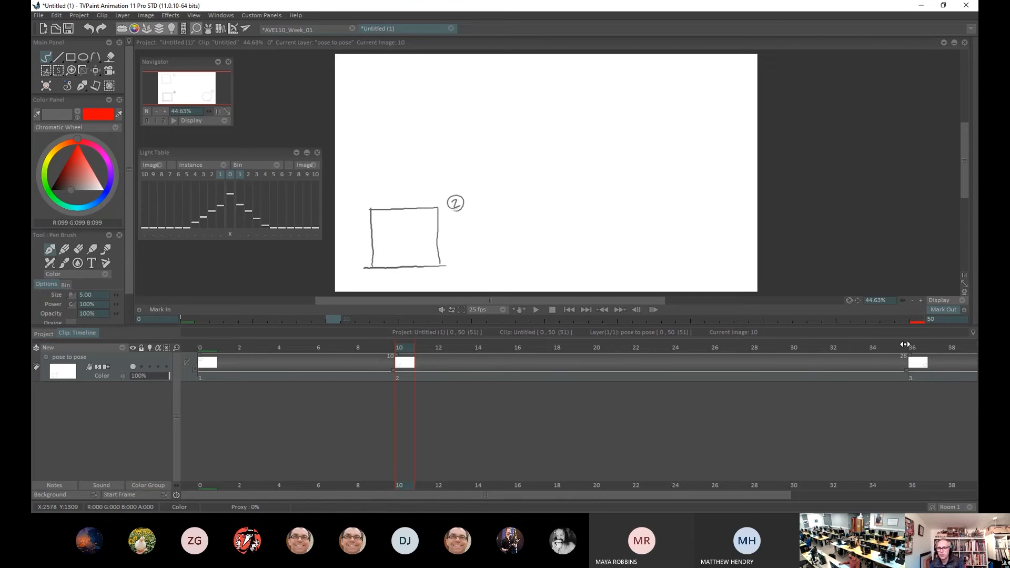
pyautogui.click(909, 349)
pyautogui.click(208, 359)
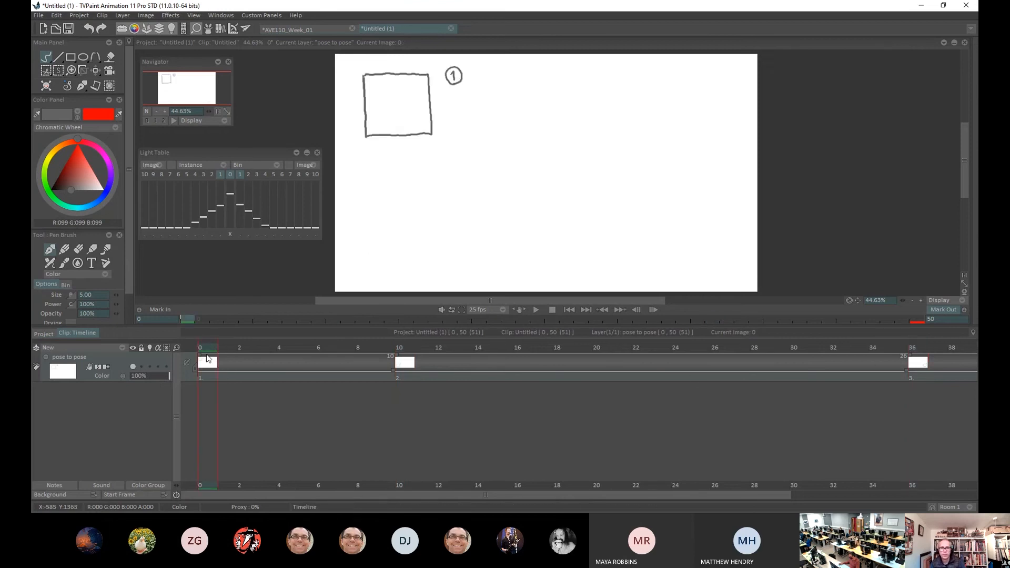
pyautogui.click(535, 310)
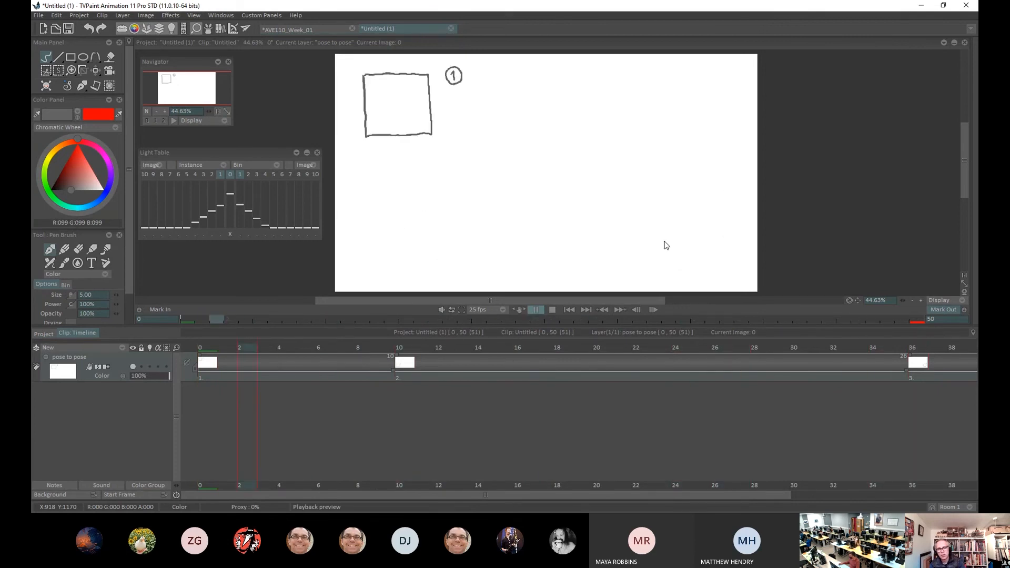
pyautogui.click(537, 310)
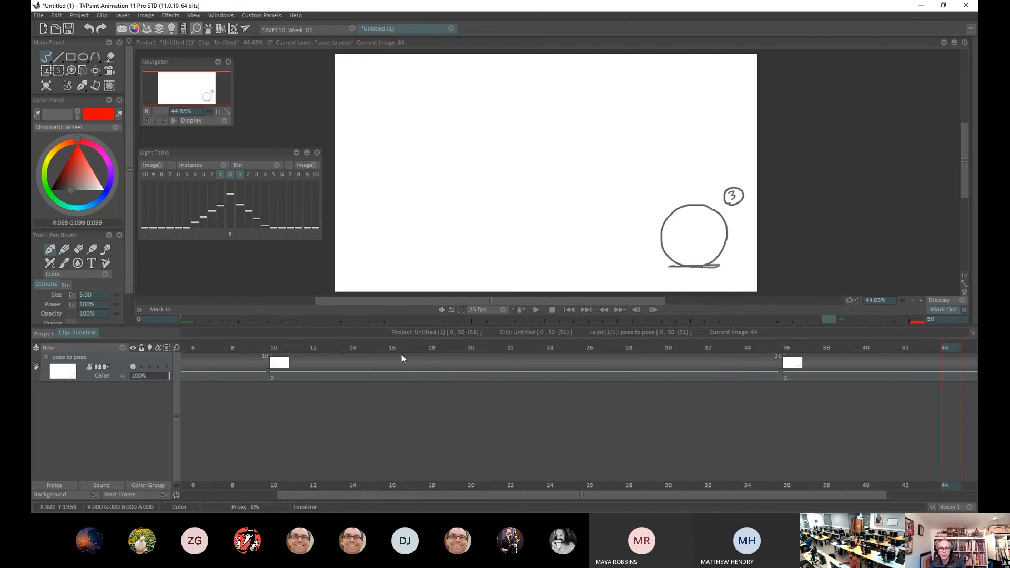
# Step: Turn the light table back on and add a drawing at frame 18 with a bean shape high between the square and circle, labelled circled 3
pyautogui.moveTo(436, 488); pyautogui.dragTo(293, 494)
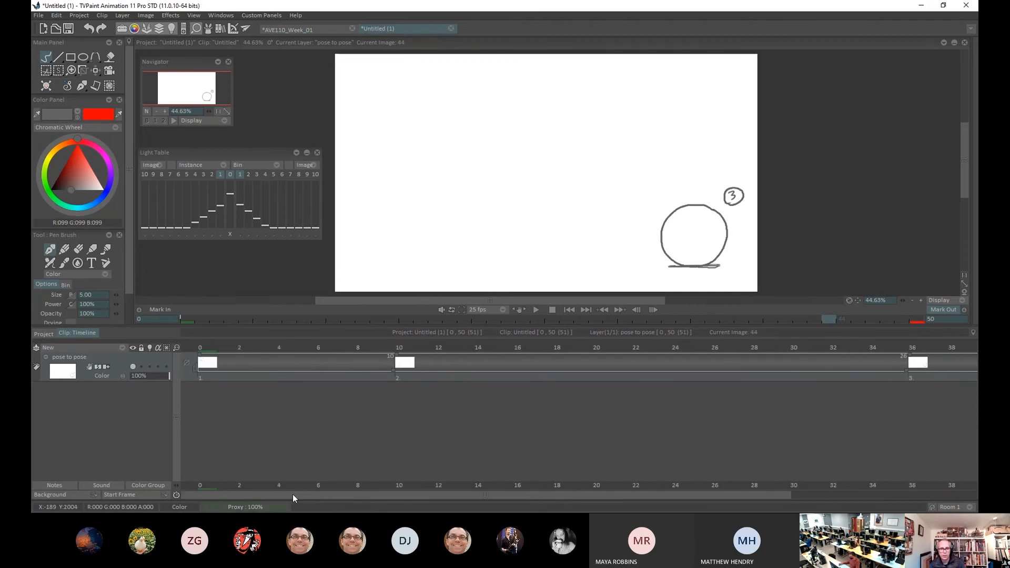
pyautogui.click(149, 367)
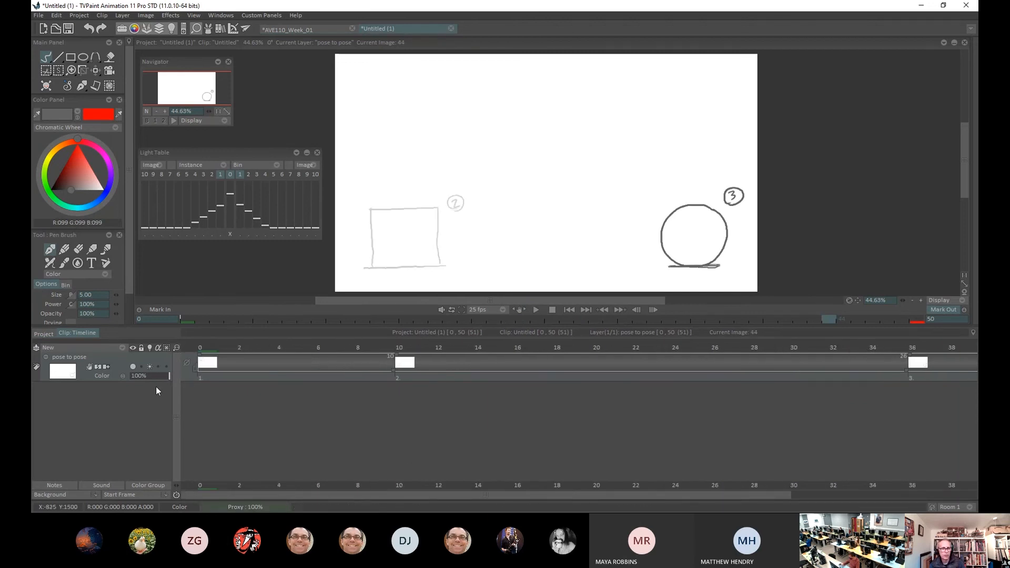
pyautogui.click(403, 347)
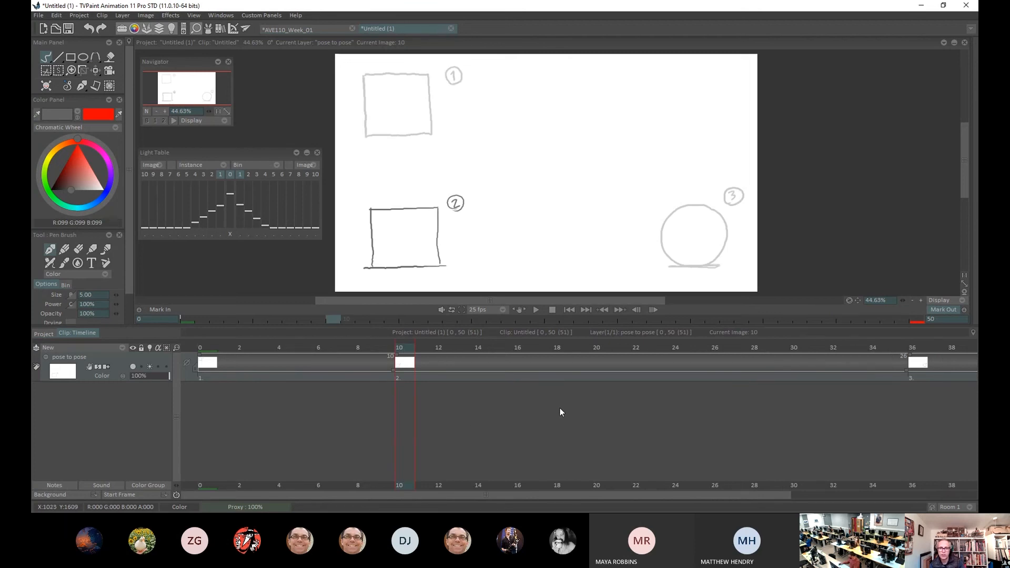
pyautogui.click(556, 347)
pyautogui.press('Return')
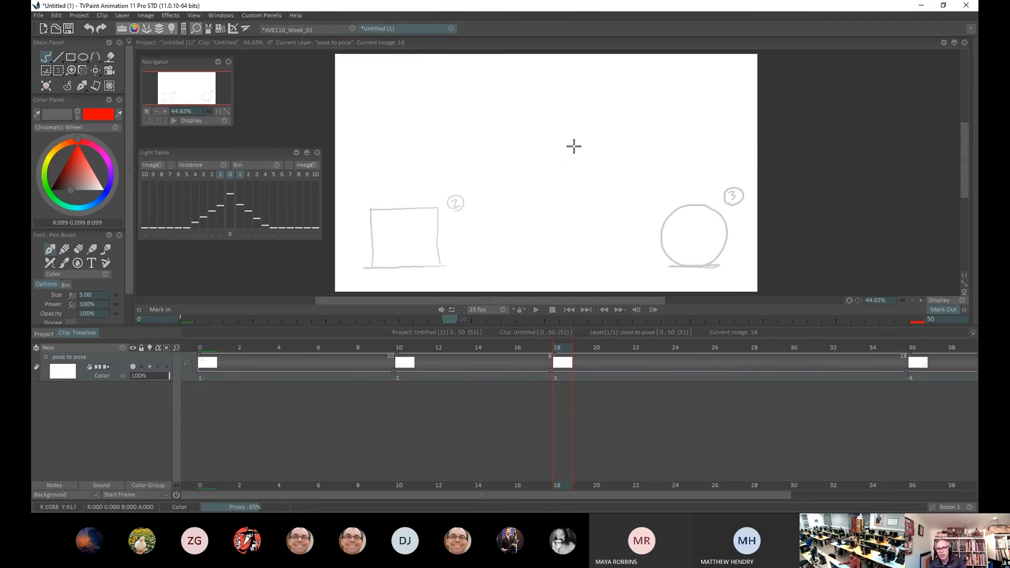
pyautogui.moveTo(556, 152)
pyautogui.mouseDown()
pyautogui.moveTo(591, 140)
pyautogui.moveTo(614, 148)
pyautogui.moveTo(634, 131)
pyautogui.moveTo(611, 104)
pyautogui.moveTo(559, 101)
pyautogui.moveTo(530, 140)
pyautogui.moveTo(548, 153)
pyautogui.moveTo(562, 141)
pyautogui.mouseUp()
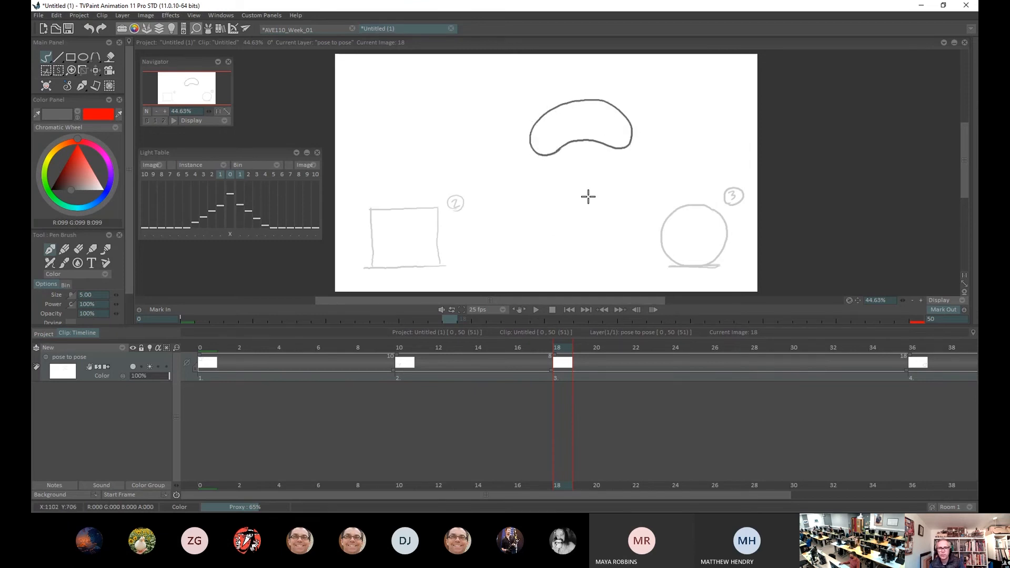
pyautogui.moveTo(632, 94)
pyautogui.mouseDown()
pyautogui.moveTo(636, 105)
pyautogui.moveTo(639, 93)
pyautogui.mouseUp()
# Step: Replace the number in the circle pose's label on frame 36 with a 4
pyautogui.moveTo(569, 349); pyautogui.dragTo(915, 349)
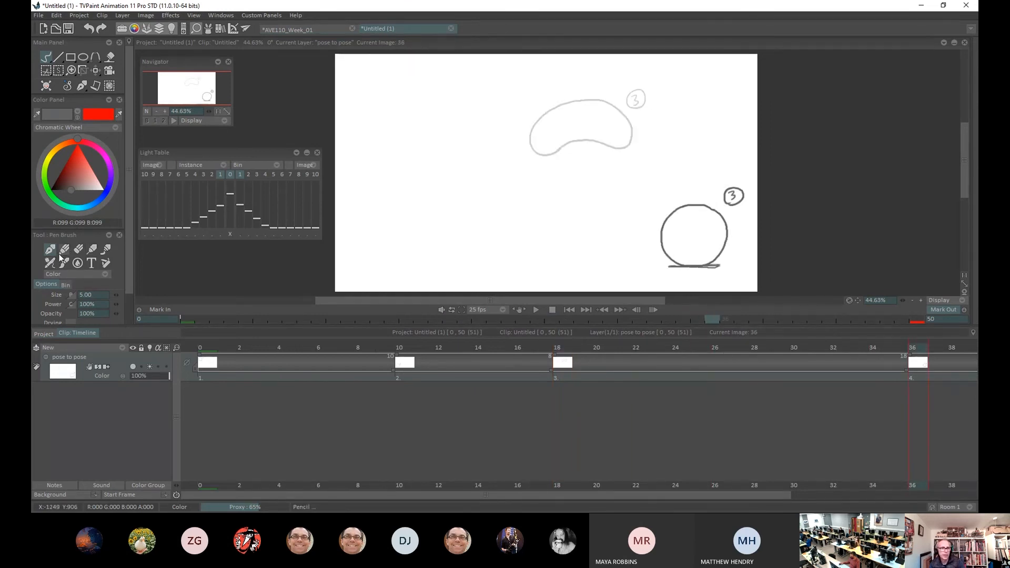
pyautogui.click(79, 250)
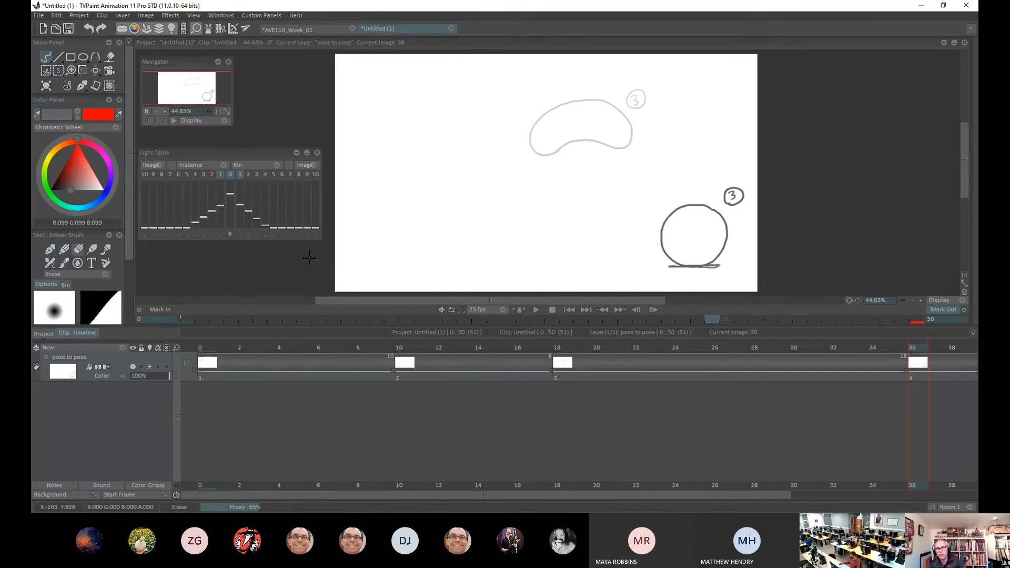
pyautogui.moveTo(725, 199)
pyautogui.mouseDown()
pyautogui.moveTo(742, 200)
pyautogui.moveTo(736, 204)
pyautogui.mouseUp()
pyautogui.click(51, 250)
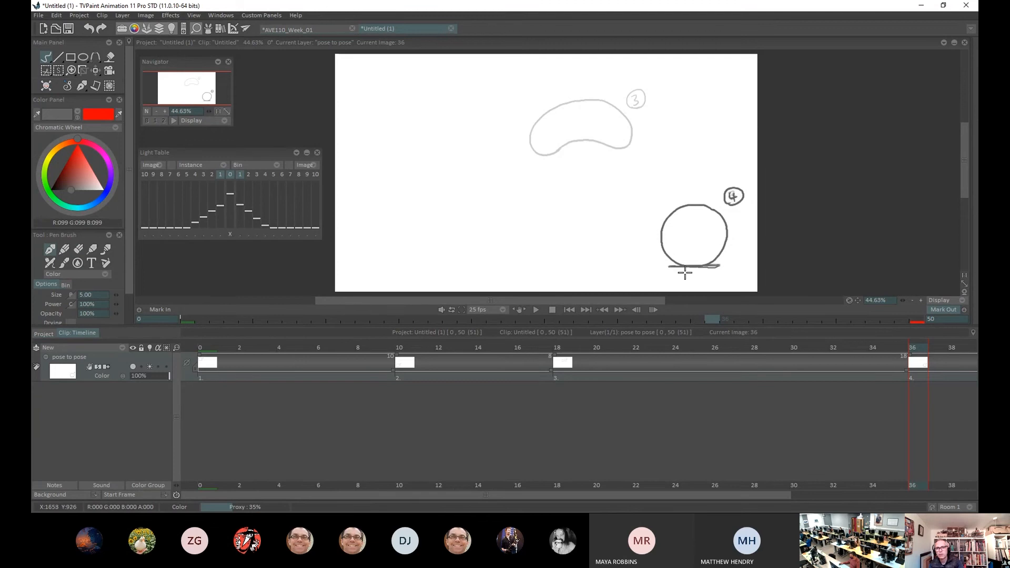
# Step: Play the animation from frame 0 to check the timing of the four key poses, and stop playback
pyautogui.press('Home')
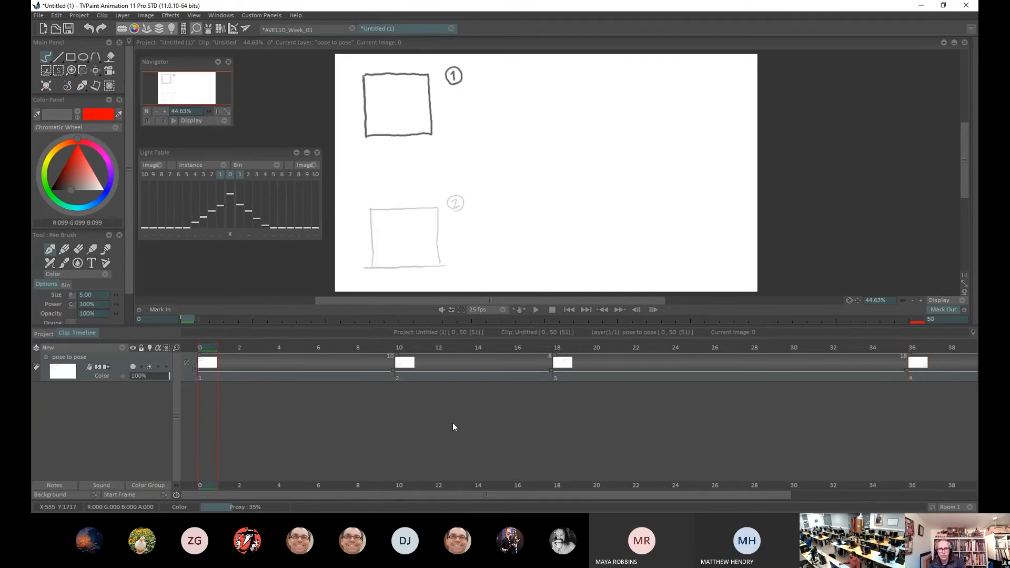
pyautogui.click(534, 312)
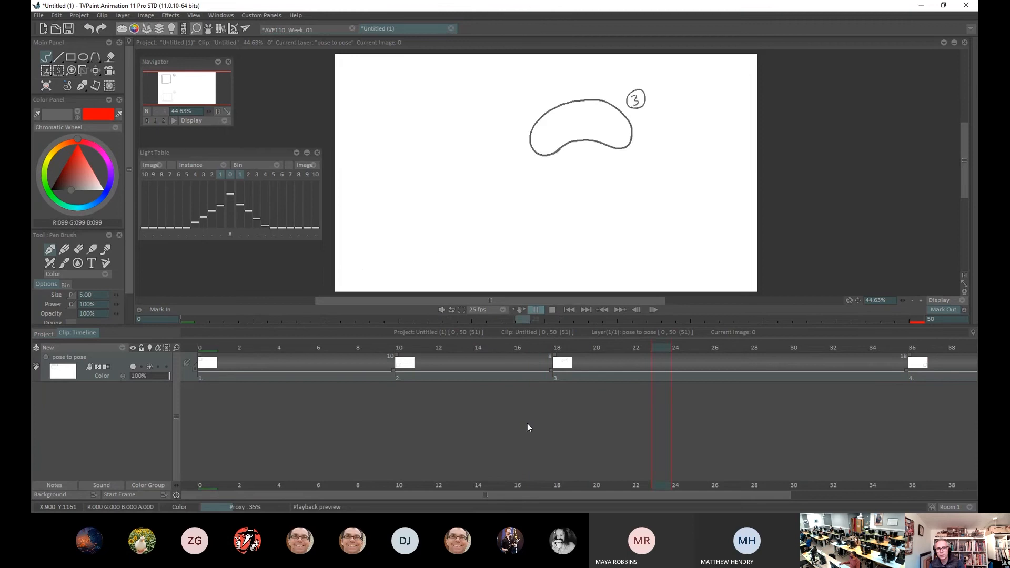
pyautogui.click(551, 309)
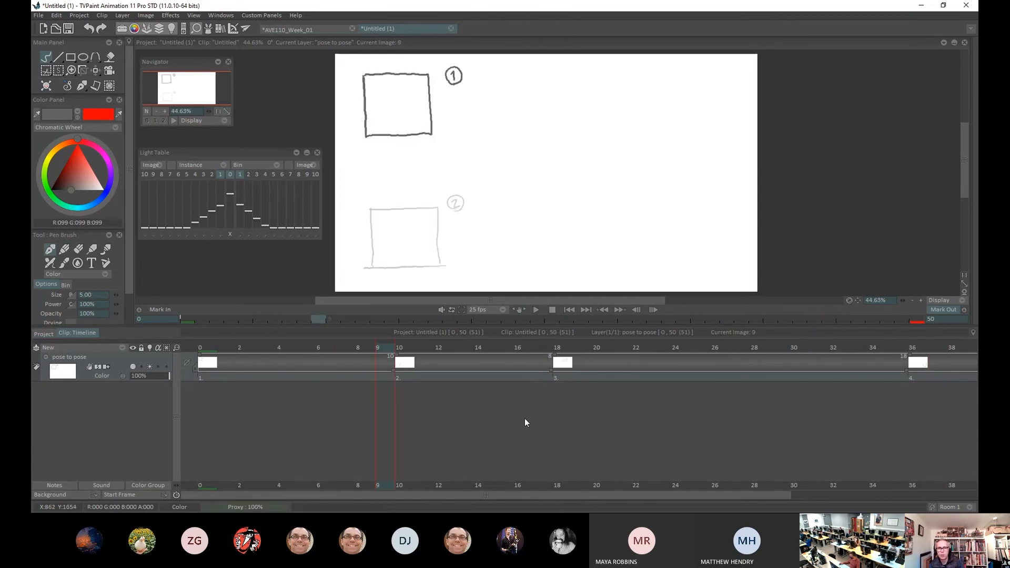
# Step: Step through the poses on frames 0, 10 and 18, and flip between the first two squares to judge the movement
pyautogui.click(213, 347)
pyautogui.click(397, 348)
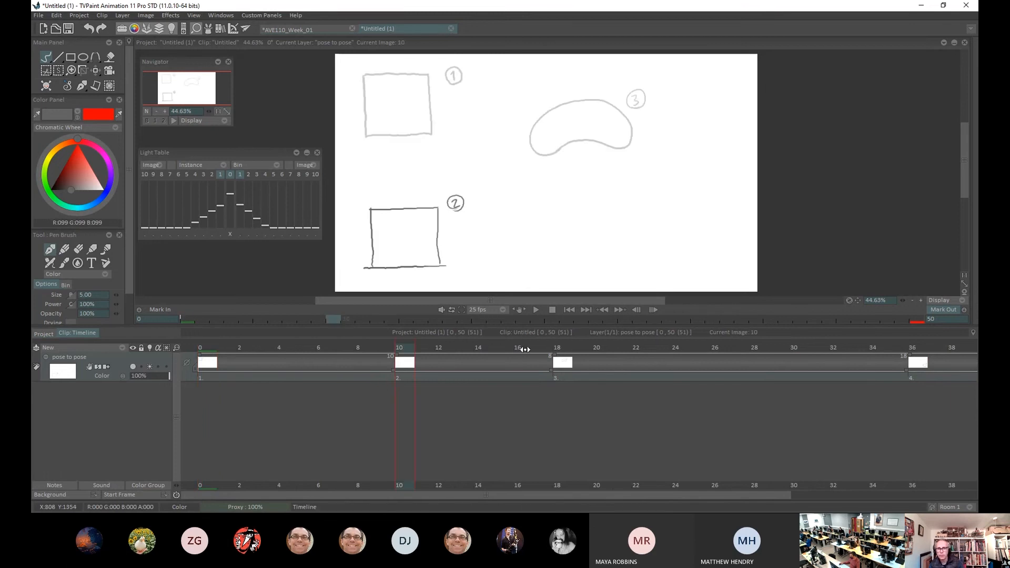
pyautogui.click(558, 348)
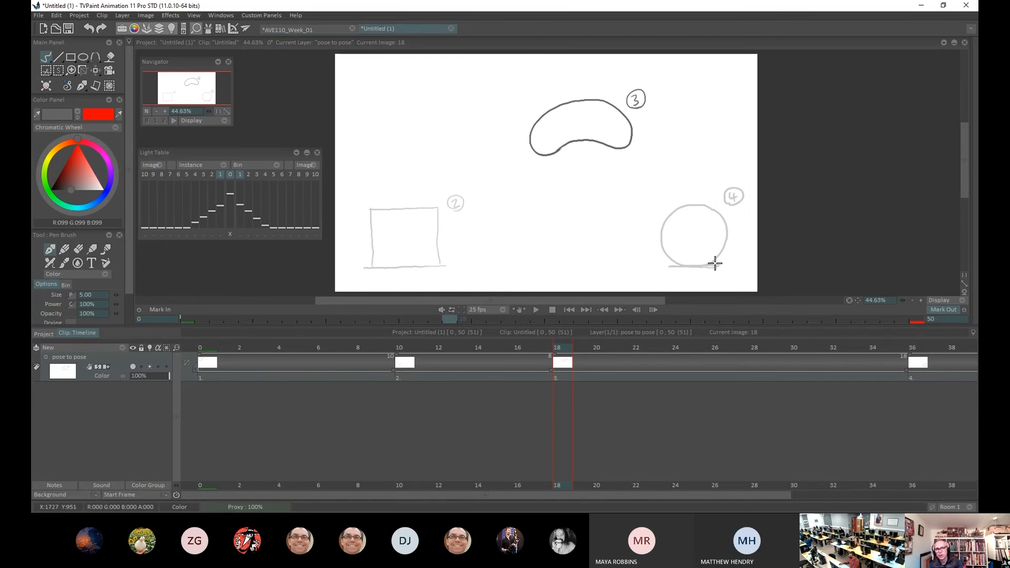
pyautogui.moveTo(563, 348)
pyautogui.mouseDown()
pyautogui.moveTo(194, 374)
pyautogui.moveTo(309, 383)
pyautogui.mouseUp()
pyautogui.moveTo(315, 348)
pyautogui.mouseDown()
pyautogui.moveTo(340, 345)
pyautogui.moveTo(209, 348)
pyautogui.mouseUp()
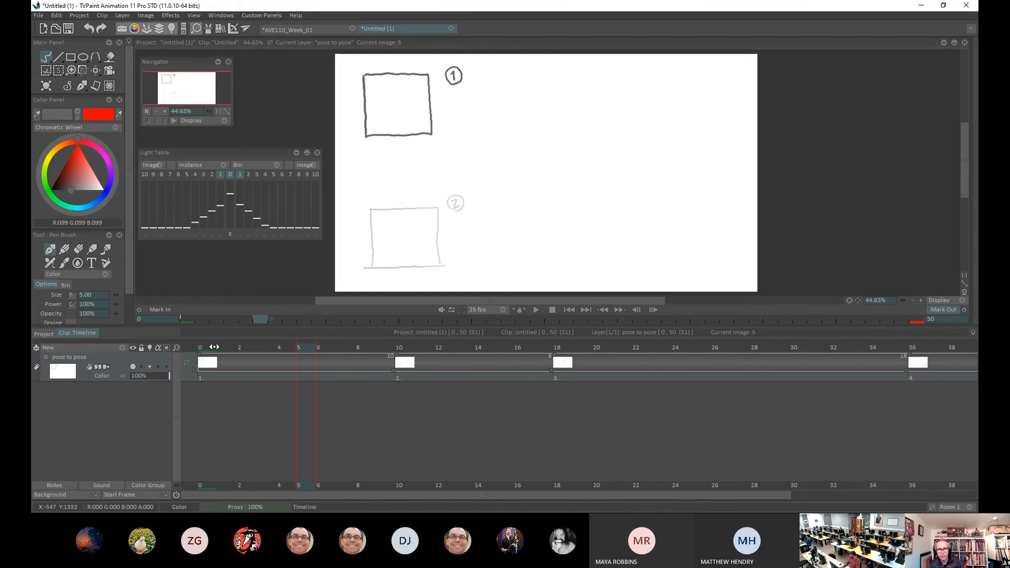
pyautogui.click(402, 348)
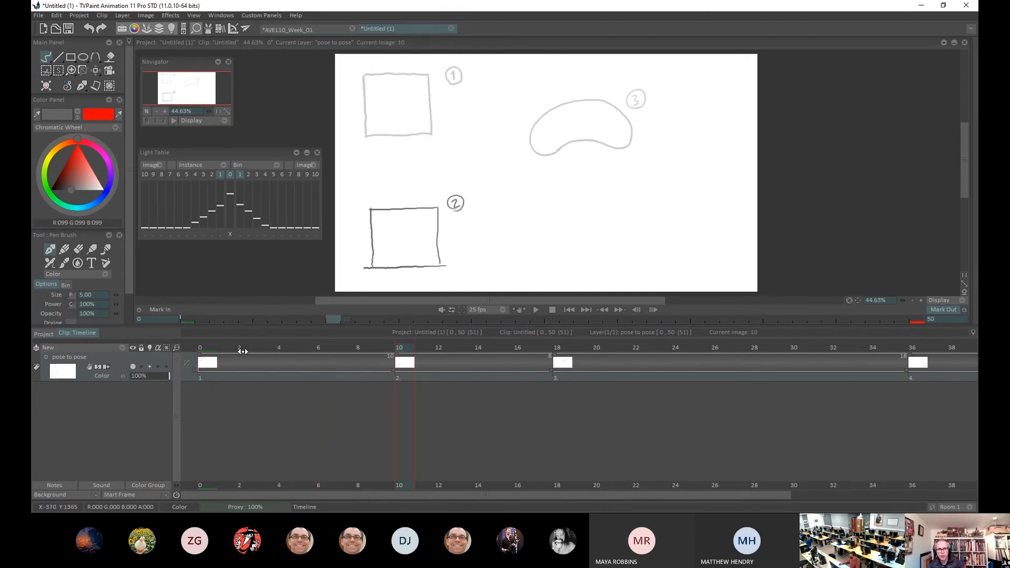
pyautogui.click(209, 348)
pyautogui.click(405, 349)
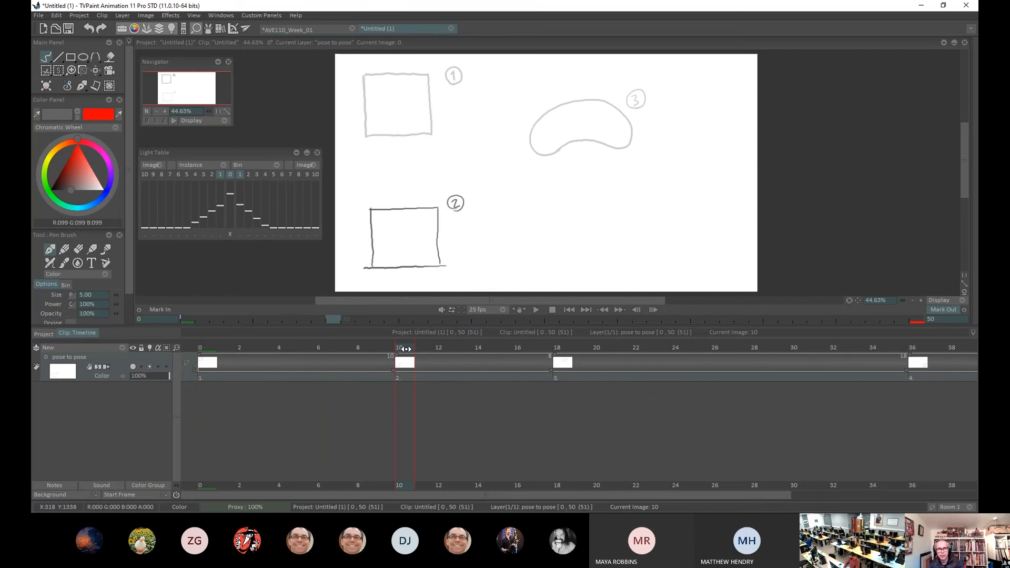
pyautogui.click(210, 348)
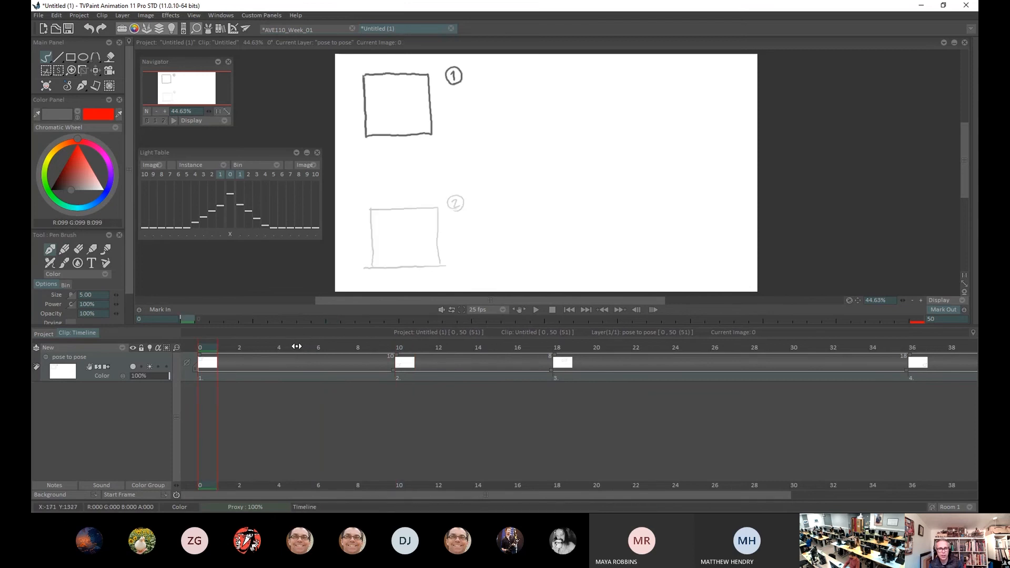
# Step: Insert a blank drawing at frame 4, between the first and second square poses
pyautogui.click(324, 348)
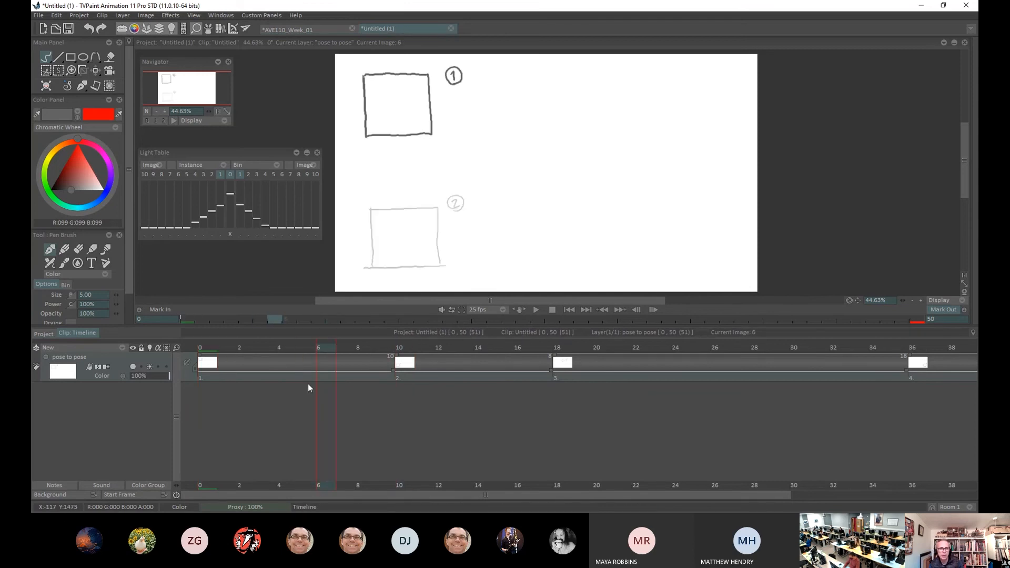
pyautogui.click(282, 346)
pyautogui.press('Return')
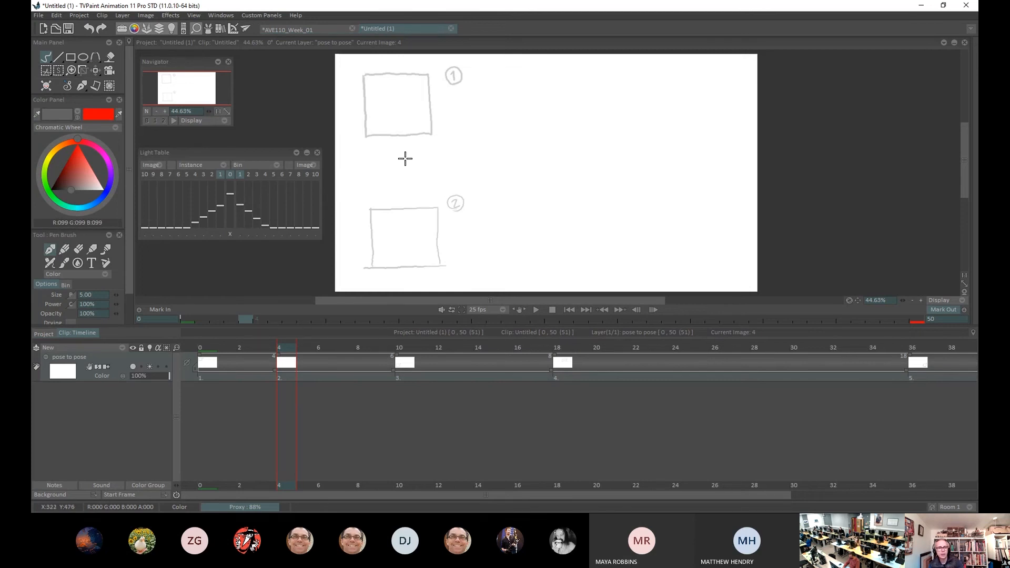
# Step: Turn off the layer's light table and flip between frames 0, 4 and 10 to study the gap between the first two squares
pyautogui.click(150, 367)
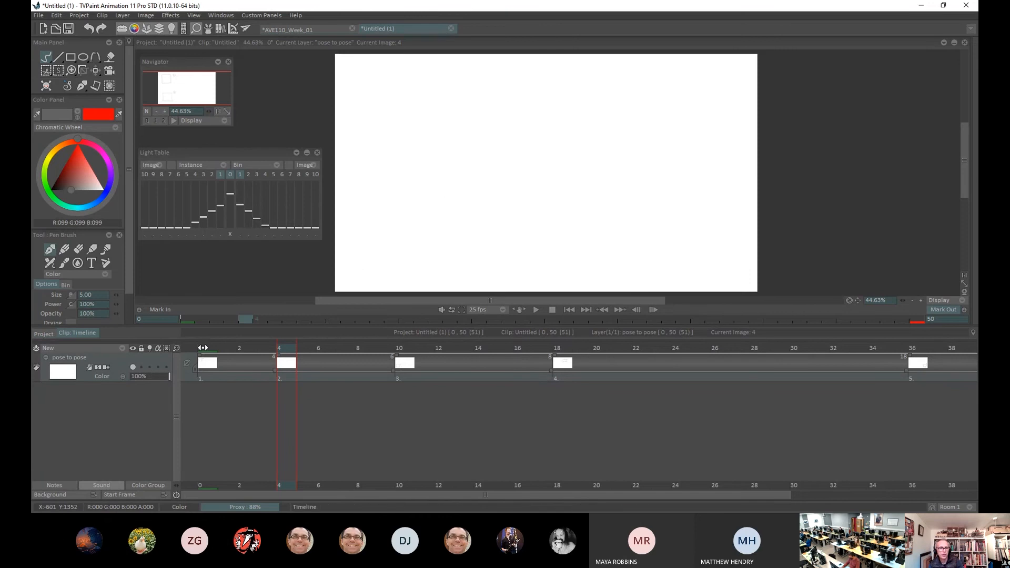
pyautogui.click(203, 348)
pyautogui.click(399, 347)
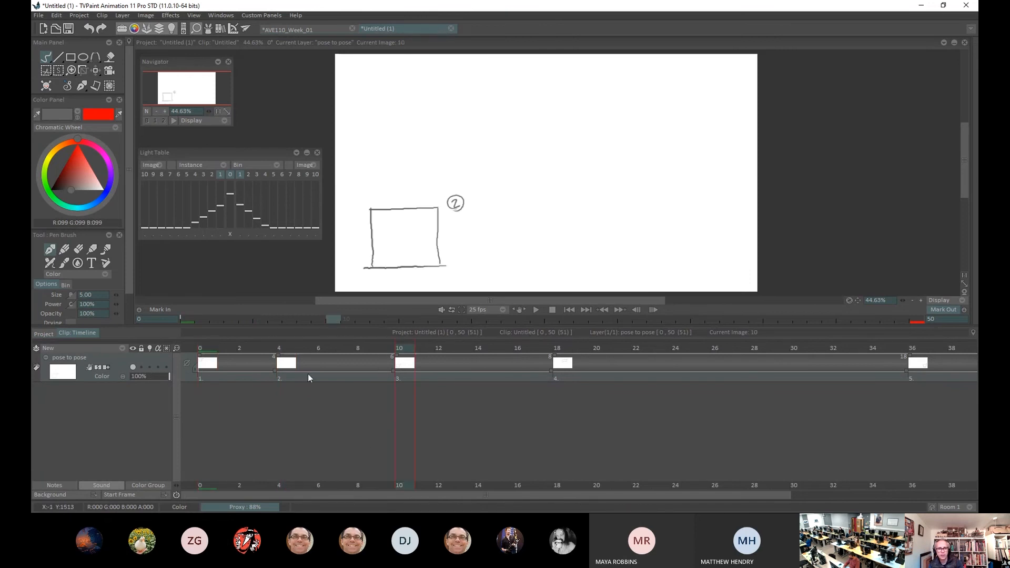
pyautogui.click(203, 348)
pyautogui.click(279, 348)
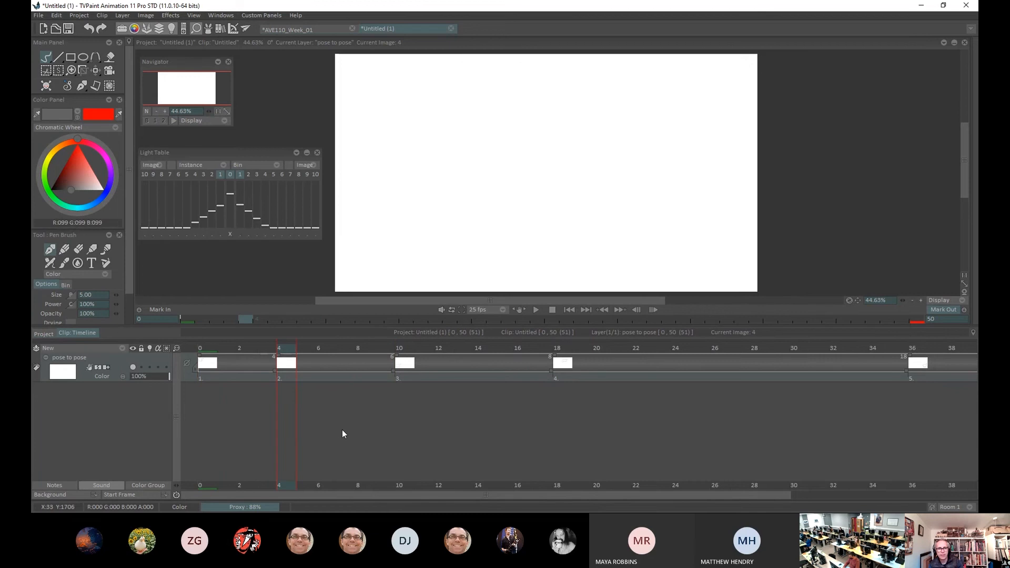
pyautogui.click(203, 347)
pyautogui.click(400, 348)
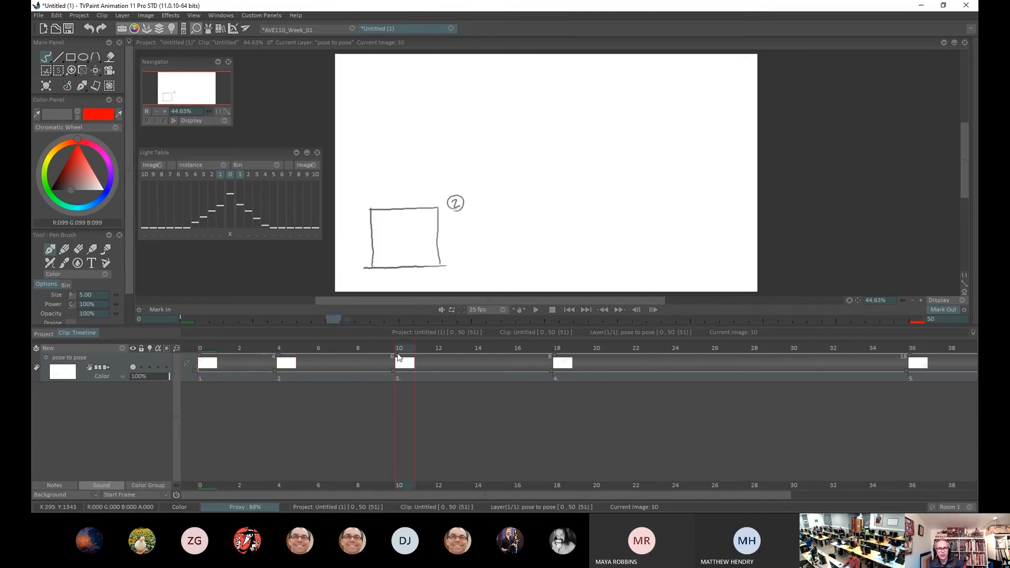
pyautogui.click(284, 348)
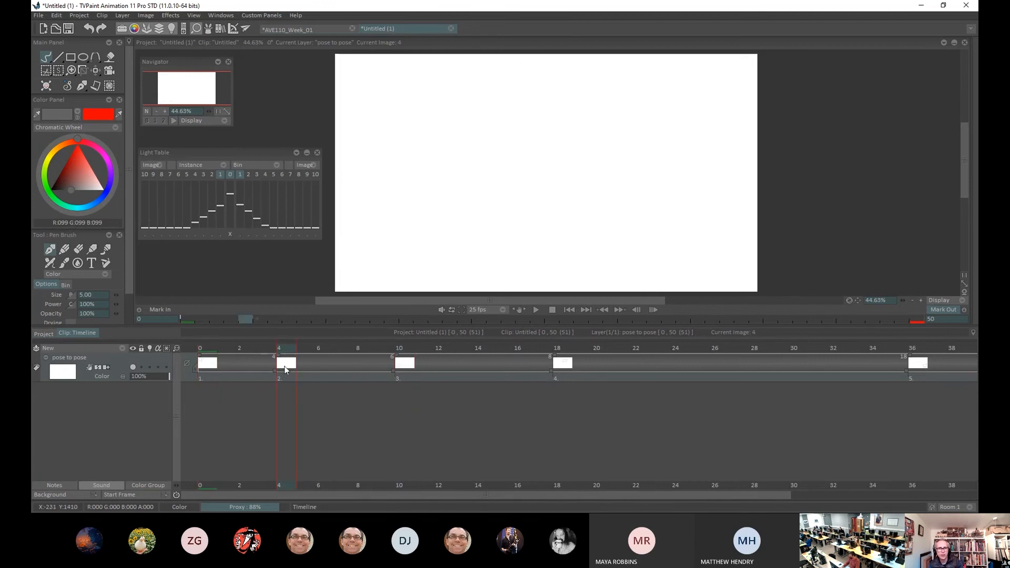
# Step: Turn the light table back on, try a plain square midway between the first two poses on frame 4, and check it against frame 0
pyautogui.click(150, 367)
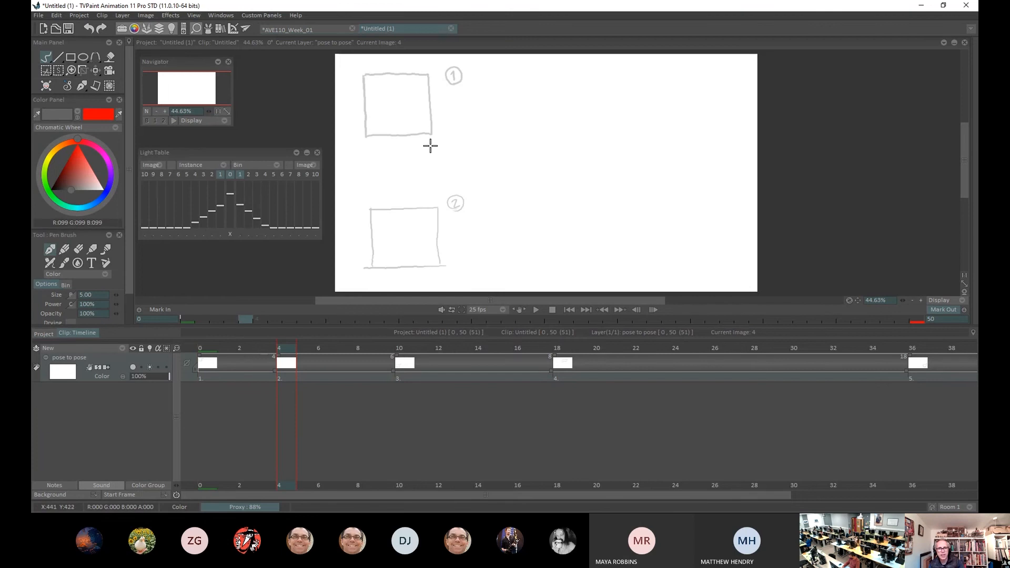
pyautogui.moveTo(433, 143)
pyautogui.mouseDown()
pyautogui.moveTo(368, 145)
pyautogui.moveTo(371, 200)
pyautogui.mouseUp()
pyautogui.moveTo(437, 201); pyautogui.dragTo(372, 203)
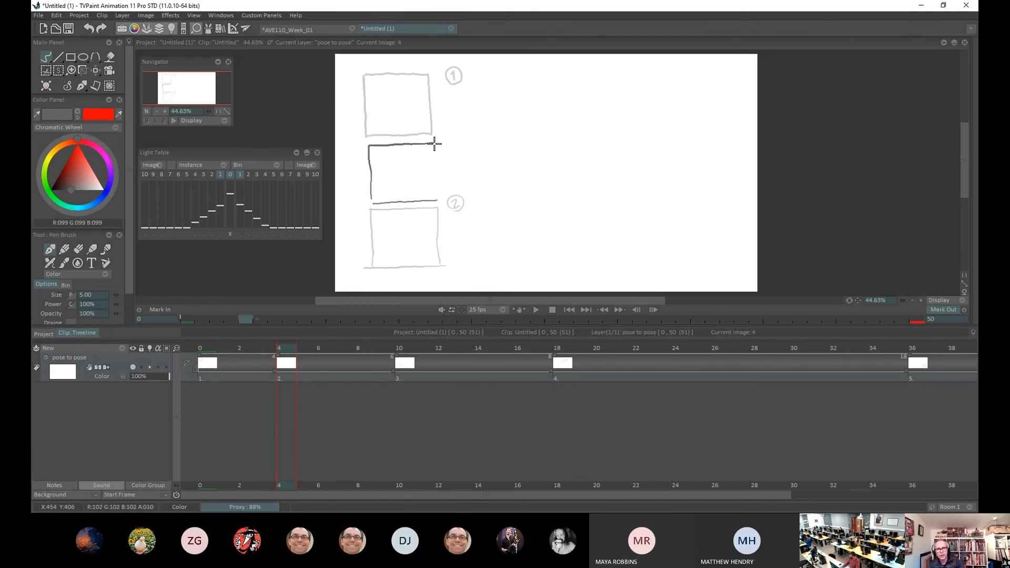
pyautogui.moveTo(434, 142); pyautogui.dragTo(437, 200)
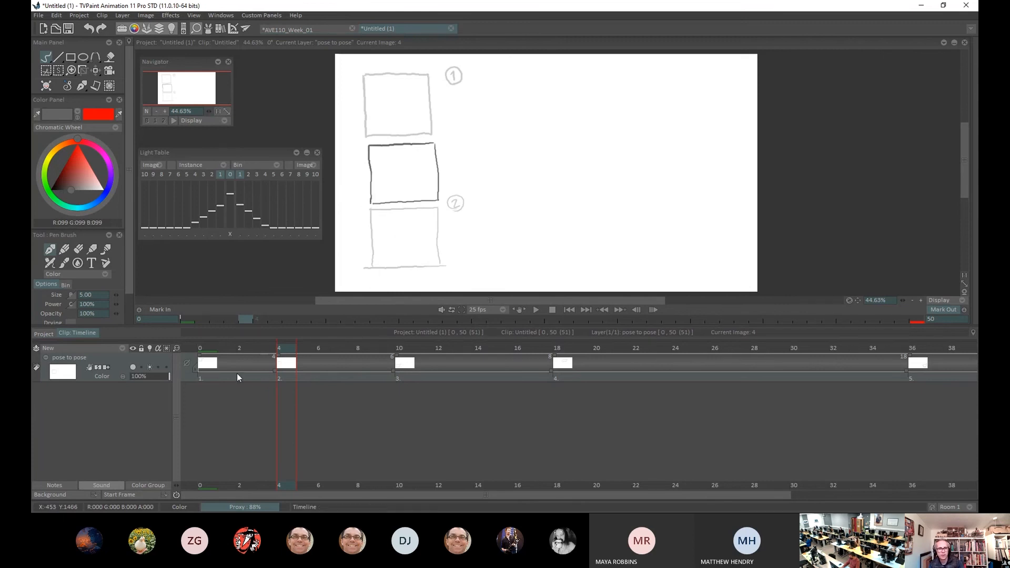
pyautogui.moveTo(204, 347)
pyautogui.mouseDown()
pyautogui.moveTo(485, 345)
pyautogui.moveTo(234, 364)
pyautogui.moveTo(440, 359)
pyautogui.moveTo(195, 358)
pyautogui.moveTo(373, 355)
pyautogui.moveTo(279, 368)
pyautogui.mouseUp()
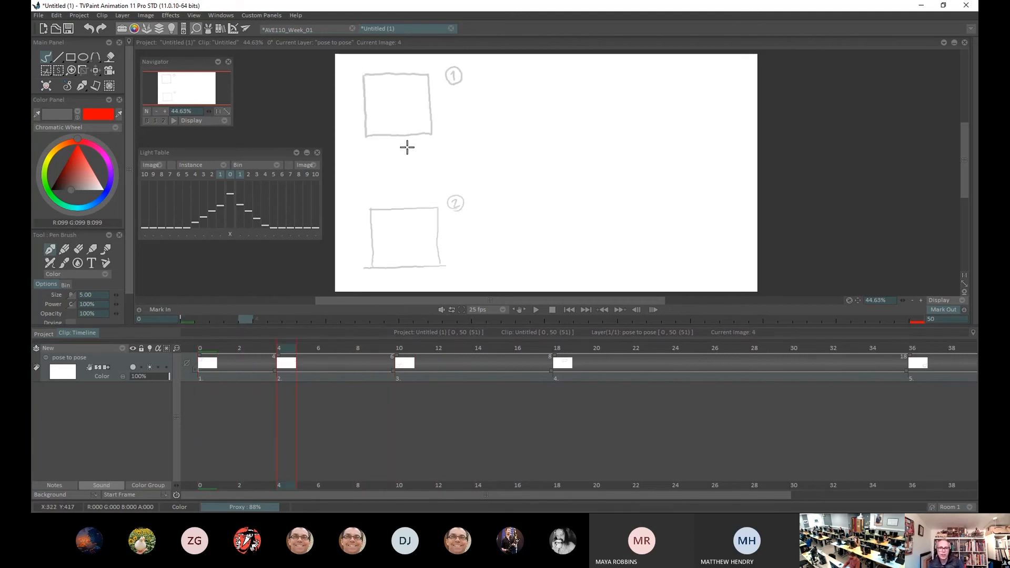
# Step: Try a diamond-shaped rotated square as the in-between on frame 4 and compare it with the first pose
pyautogui.moveTo(401, 140)
pyautogui.mouseDown()
pyautogui.moveTo(437, 170)
pyautogui.moveTo(411, 198)
pyautogui.moveTo(400, 207)
pyautogui.moveTo(361, 174)
pyautogui.moveTo(398, 138)
pyautogui.moveTo(359, 174)
pyautogui.mouseUp()
pyautogui.moveTo(213, 350)
pyautogui.mouseDown()
pyautogui.moveTo(442, 350)
pyautogui.moveTo(202, 352)
pyautogui.moveTo(481, 350)
pyautogui.moveTo(203, 351)
pyautogui.mouseUp()
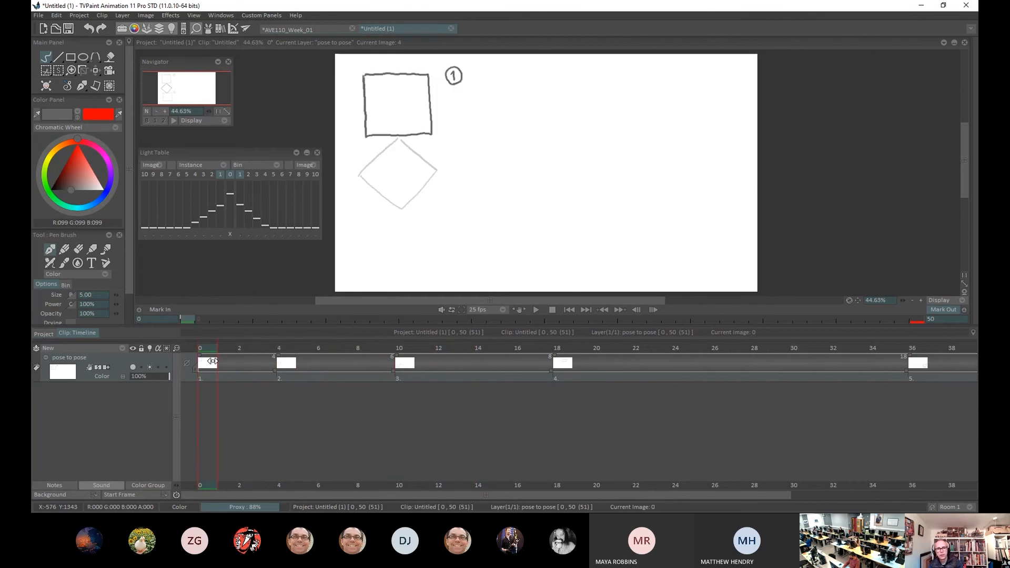
pyautogui.click(294, 363)
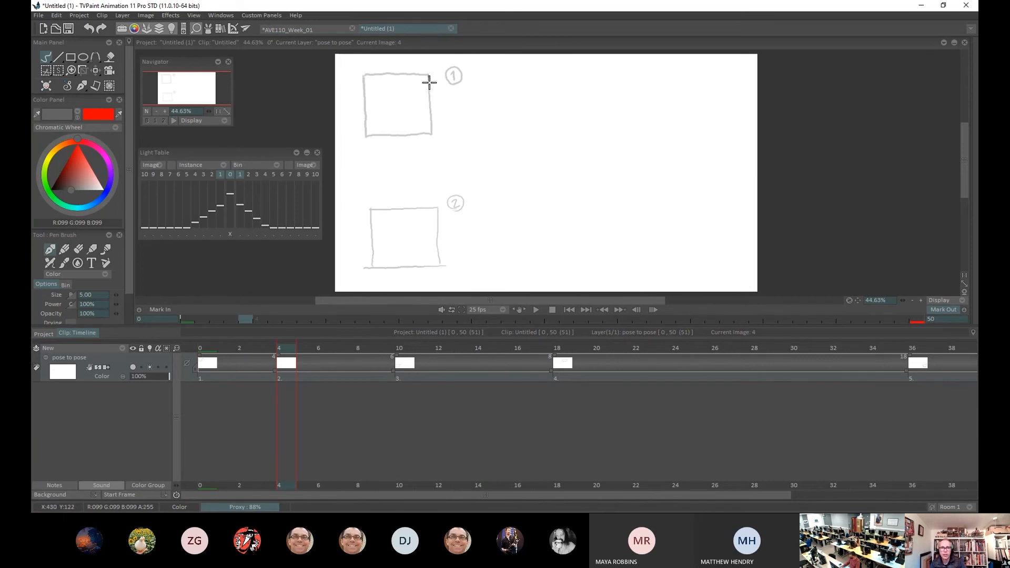
# Step: Draw a tall stretched rectangle on frame 4 spanning both squares, and label it with an underlined B
pyautogui.moveTo(428, 77); pyautogui.dragTo(434, 264)
pyautogui.moveTo(364, 76); pyautogui.dragTo(369, 265)
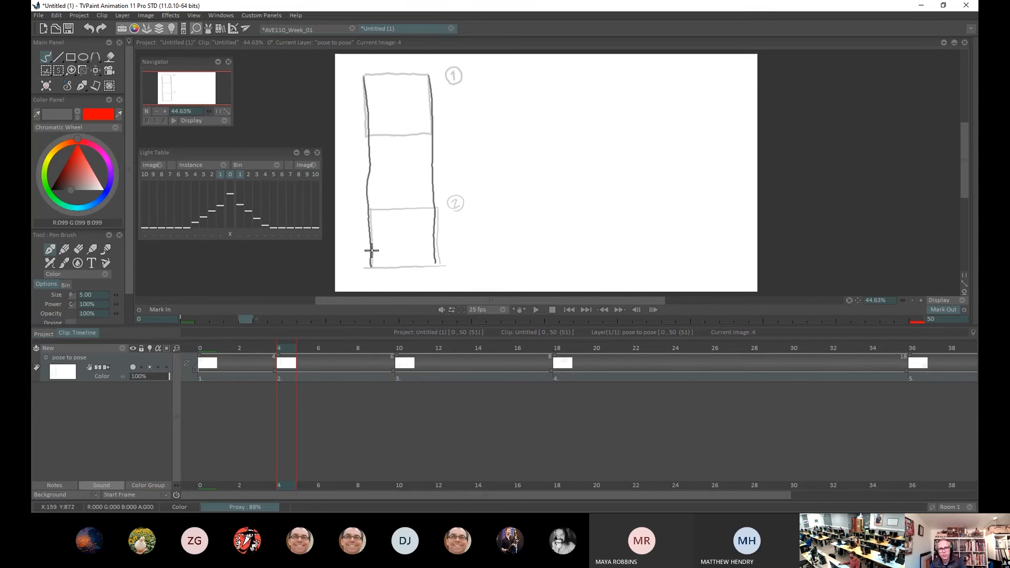
pyautogui.moveTo(441, 267); pyautogui.dragTo(364, 268)
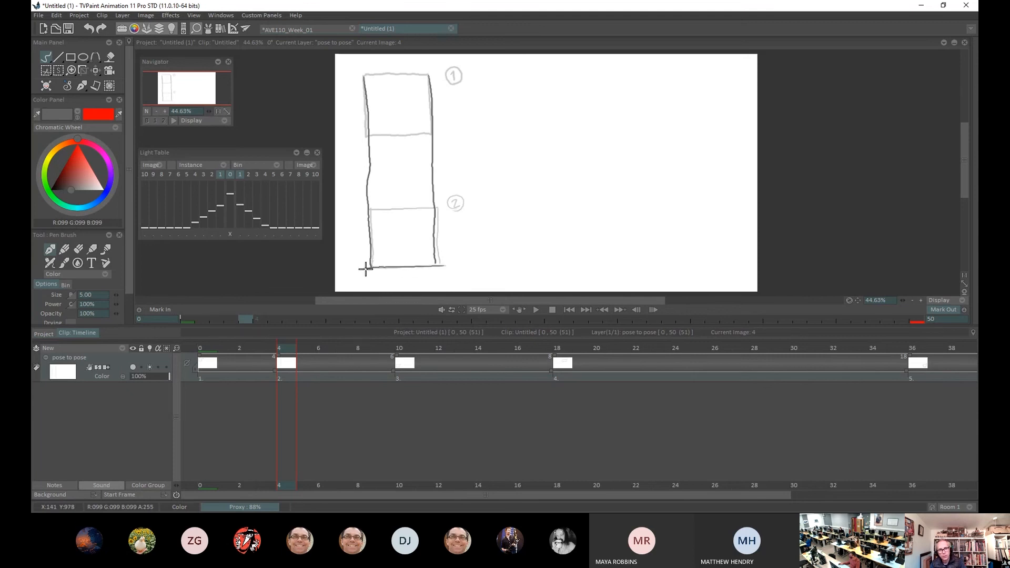
pyautogui.moveTo(426, 75); pyautogui.dragTo(364, 75)
pyautogui.moveTo(454, 72); pyautogui.dragTo(464, 84)
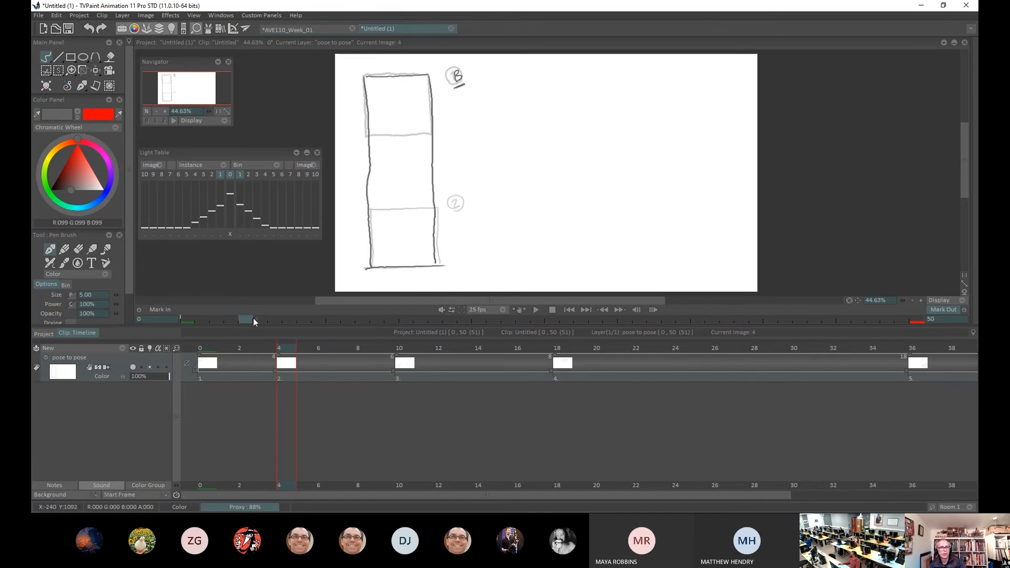
# Step: Play the animation from frame 0 to check the stretched breakdown in motion, and stop playback
pyautogui.click(204, 348)
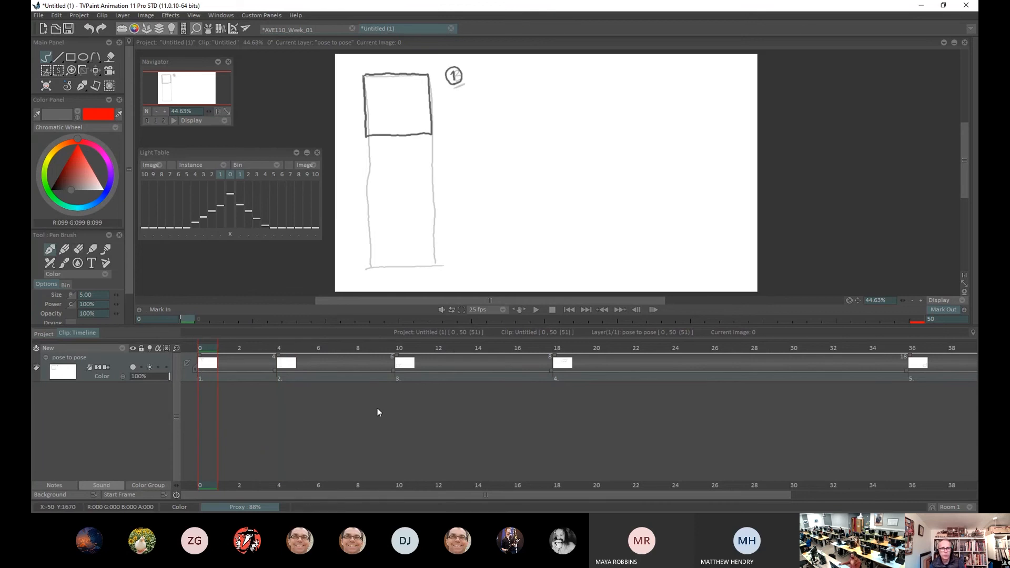
pyautogui.click(539, 311)
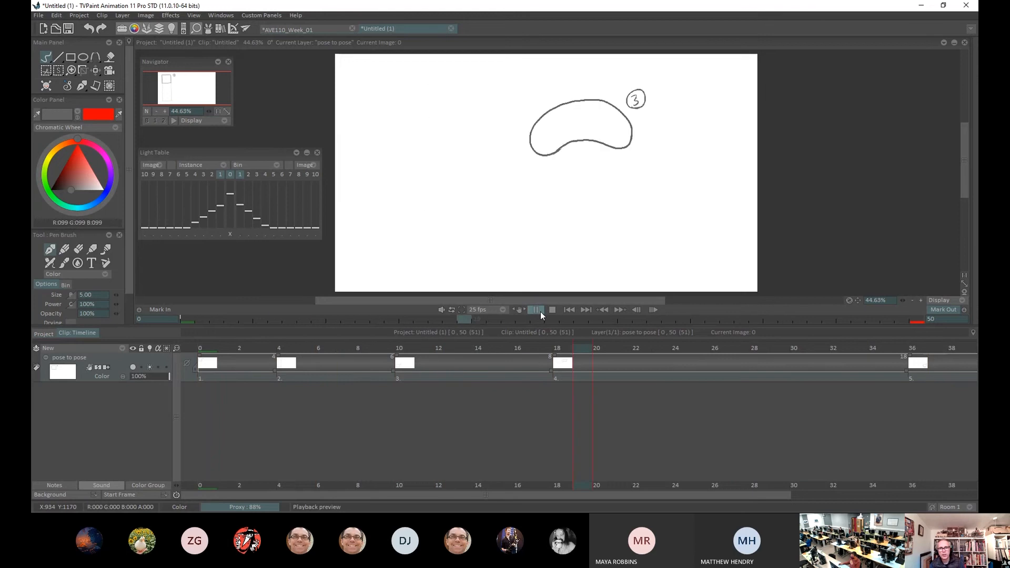
pyautogui.click(541, 312)
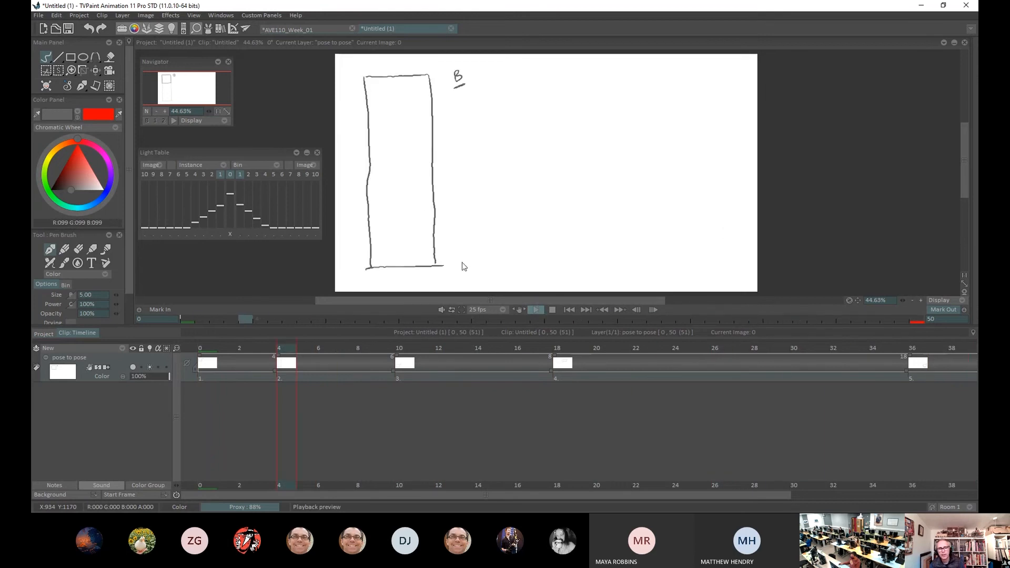
# Step: Compare the stretched breakdown on frame 4 with the squares on frames 0 and 10 using the light table
pyautogui.click(289, 349)
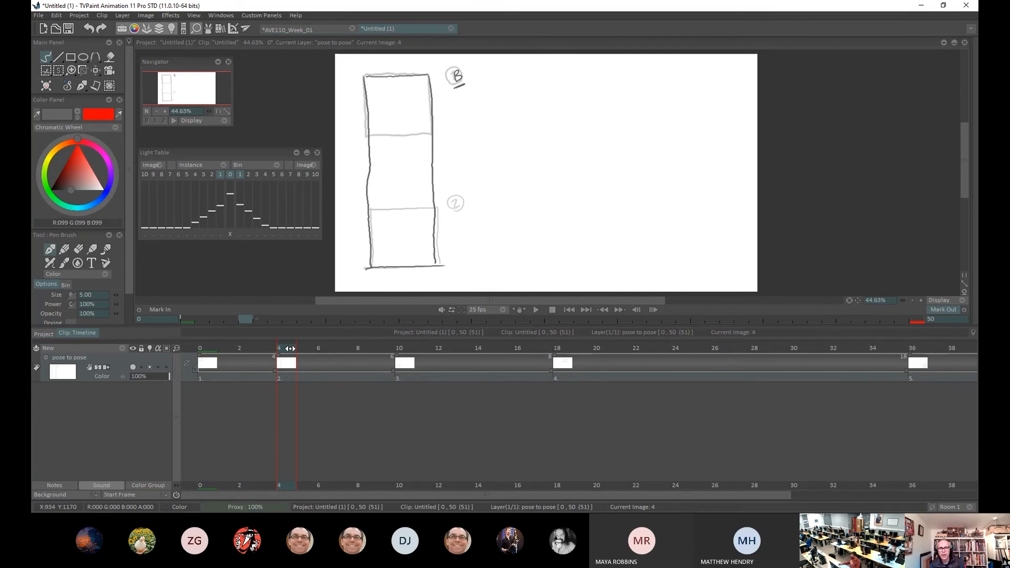
pyautogui.click(202, 348)
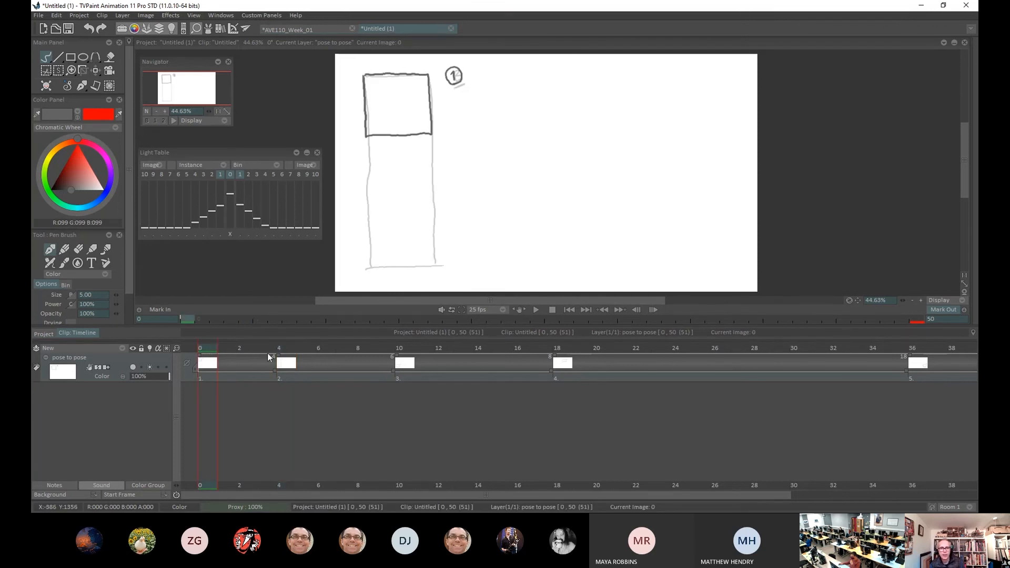
pyautogui.click(405, 348)
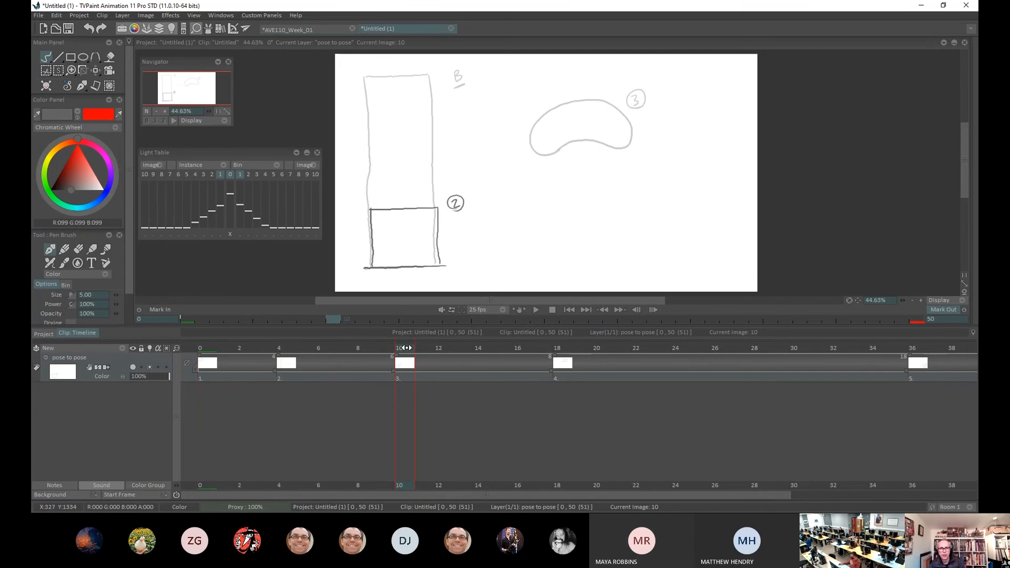
# Step: Turn off the light table and flip repeatedly between frames 0, 4 and 10 to examine how the breakdown links the two squares
pyautogui.click(150, 367)
pyautogui.click(200, 363)
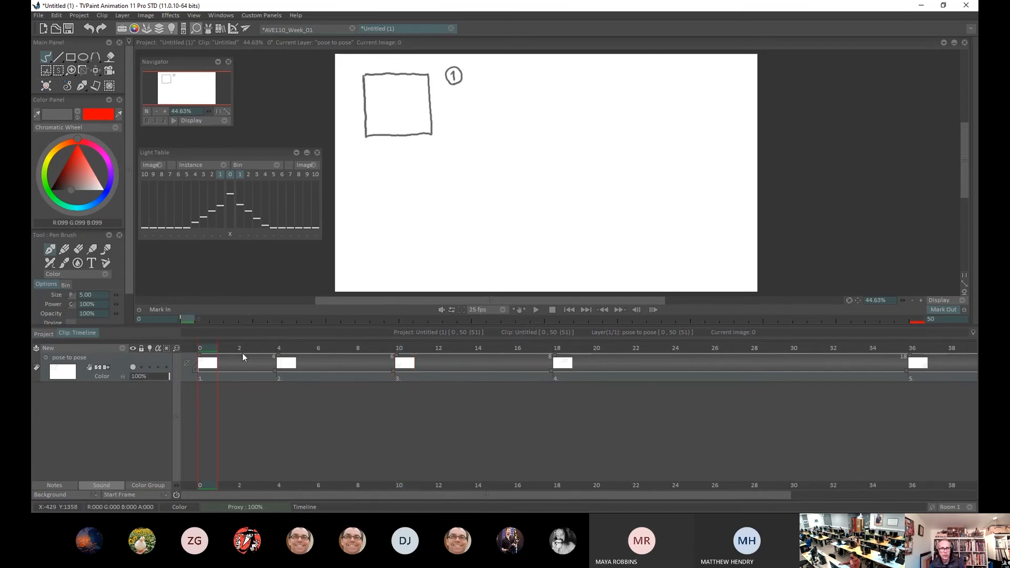
pyautogui.click(405, 351)
pyautogui.click(281, 350)
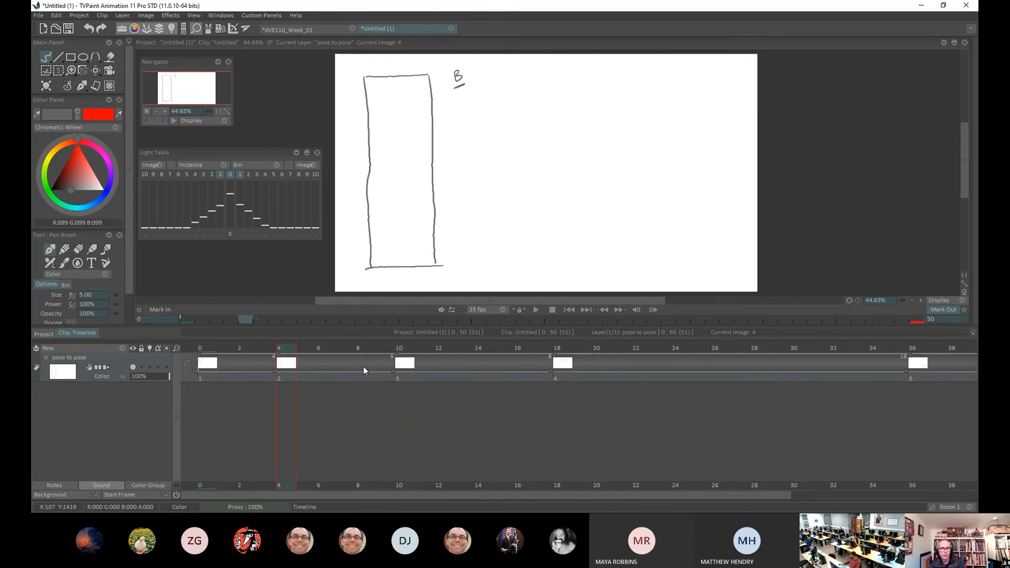
pyautogui.click(201, 351)
pyautogui.click(282, 350)
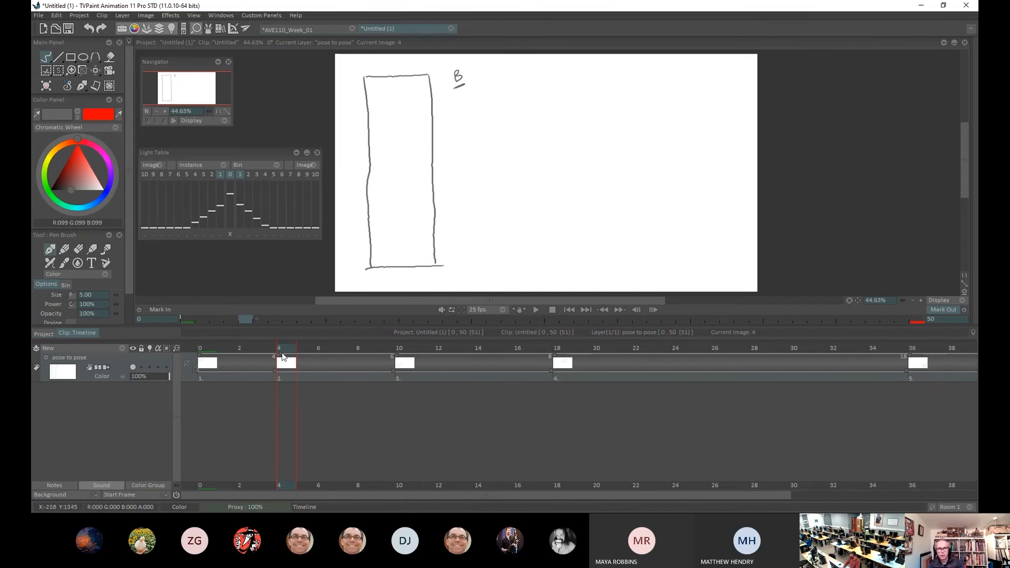
pyautogui.click(210, 346)
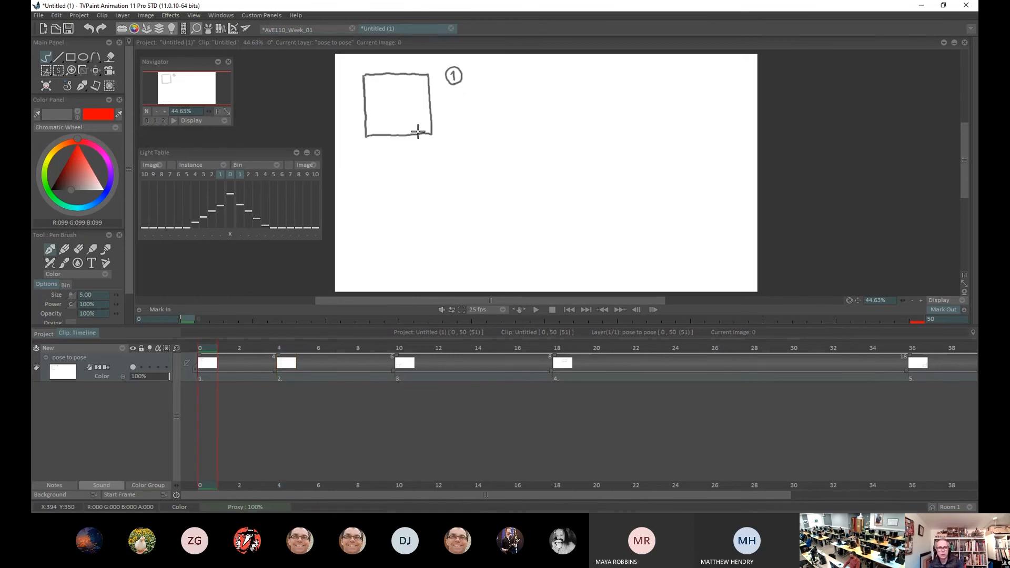
pyautogui.click(403, 348)
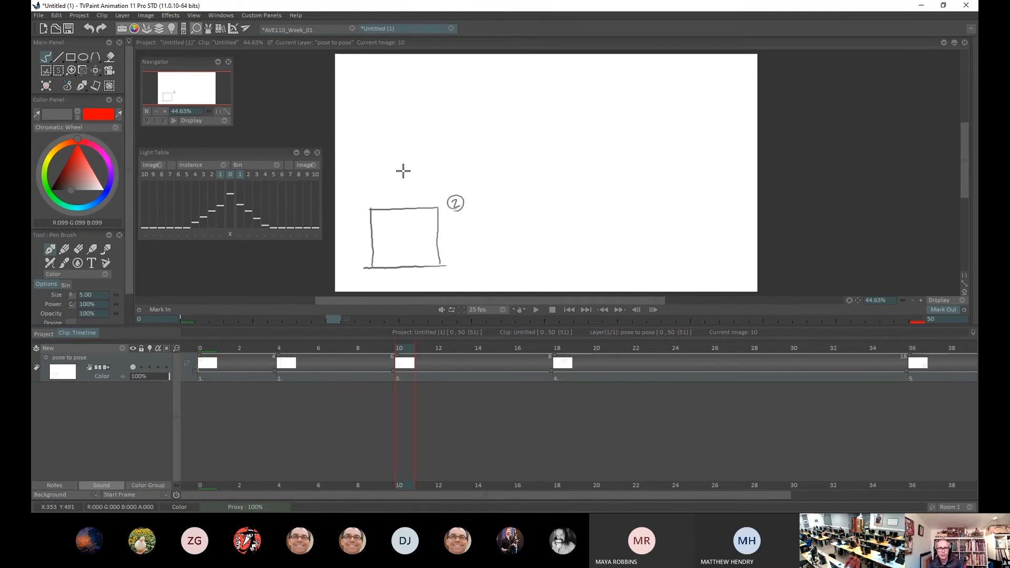
pyautogui.click(213, 358)
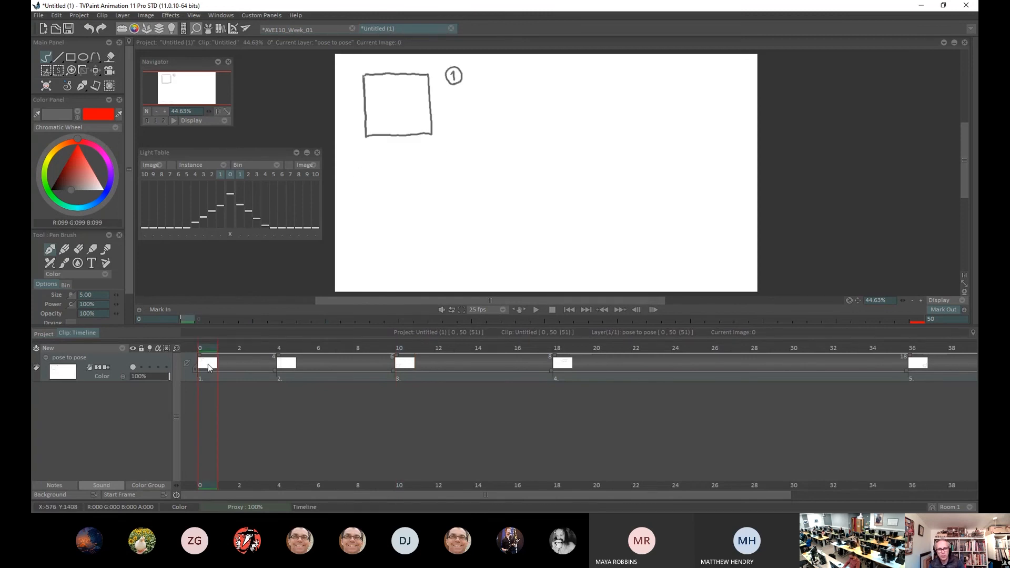
pyautogui.click(282, 347)
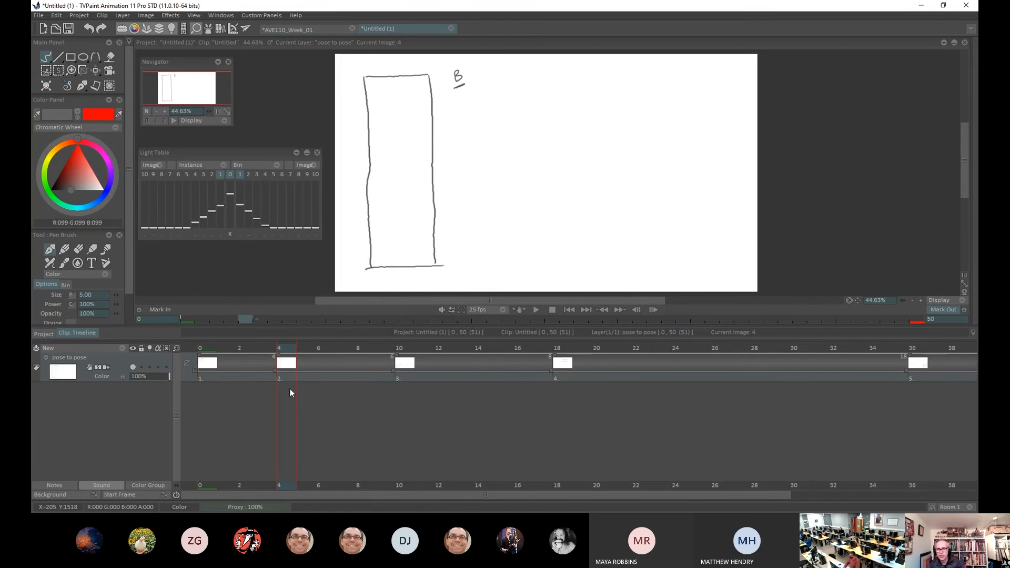
pyautogui.click(211, 348)
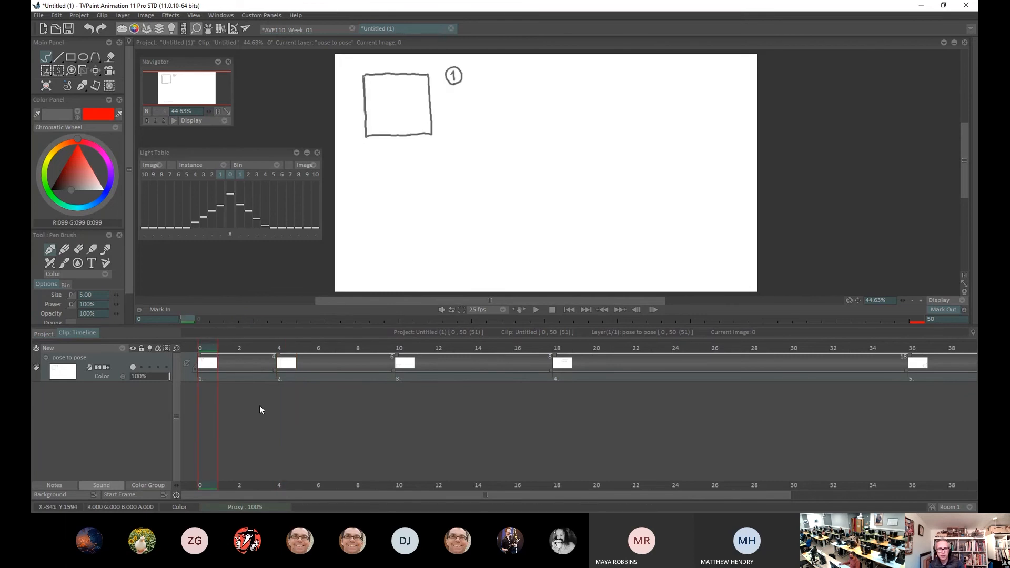
pyautogui.click(400, 348)
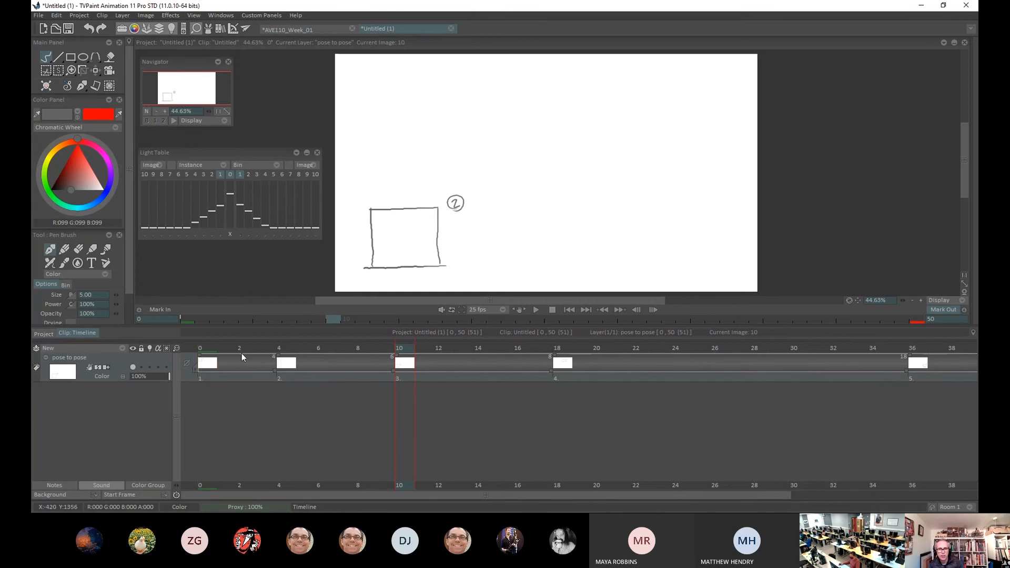
pyautogui.click(284, 348)
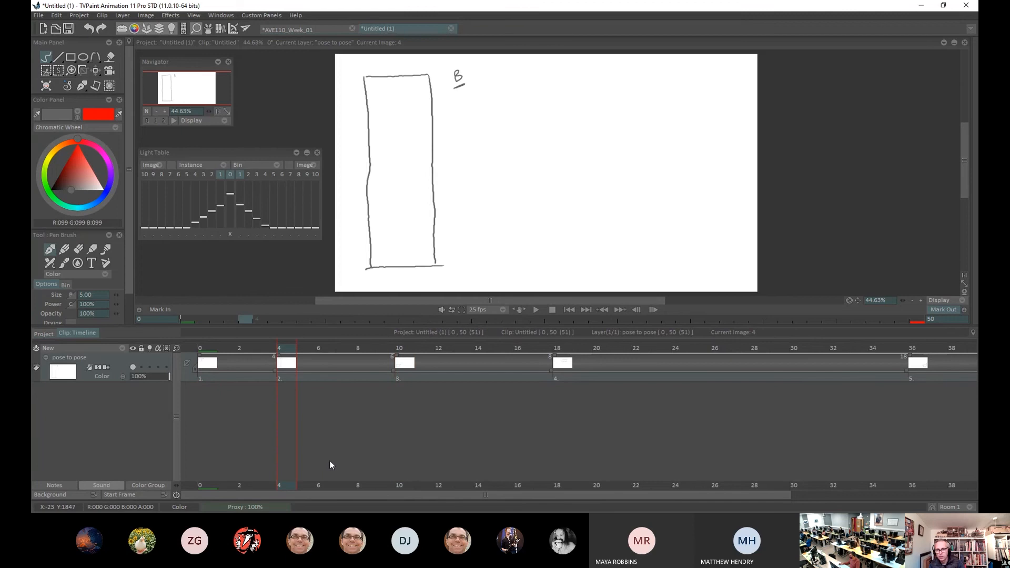
pyautogui.click(208, 349)
pyautogui.click(396, 349)
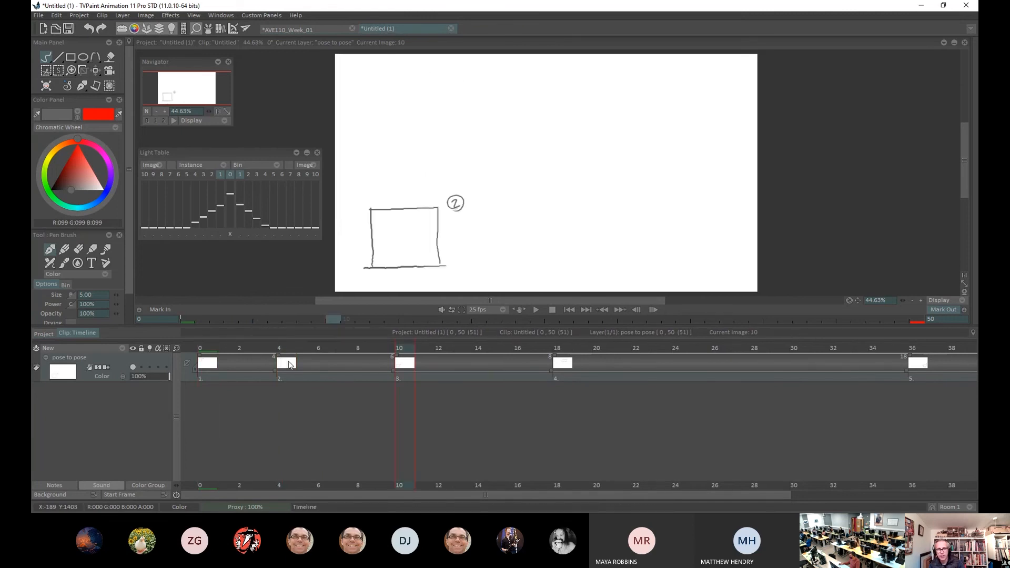
pyautogui.click(283, 349)
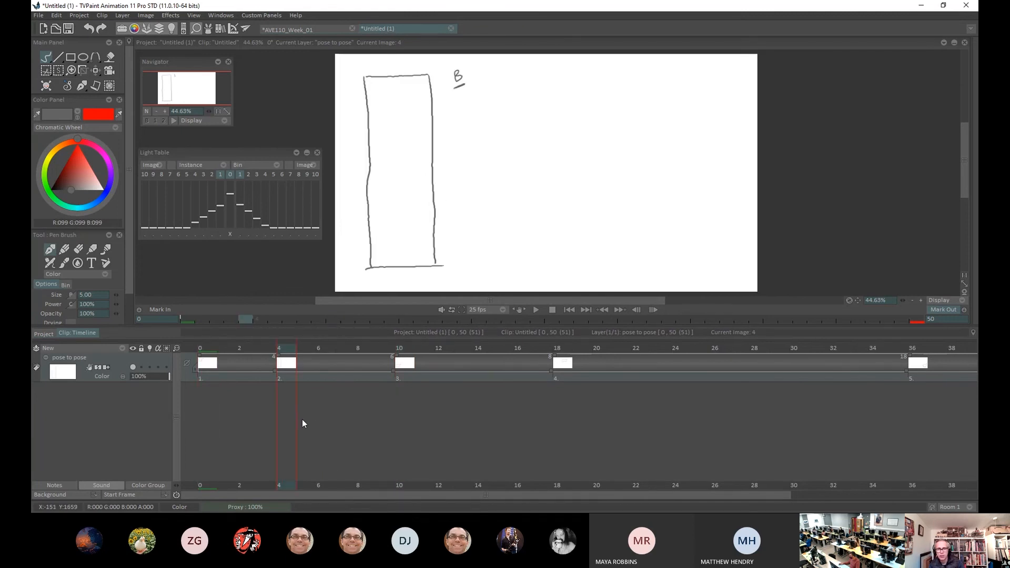
# Step: Insert a blank drawing on frame 14 between square 2 and bean shape 3, and turn on the light table
pyautogui.click(400, 349)
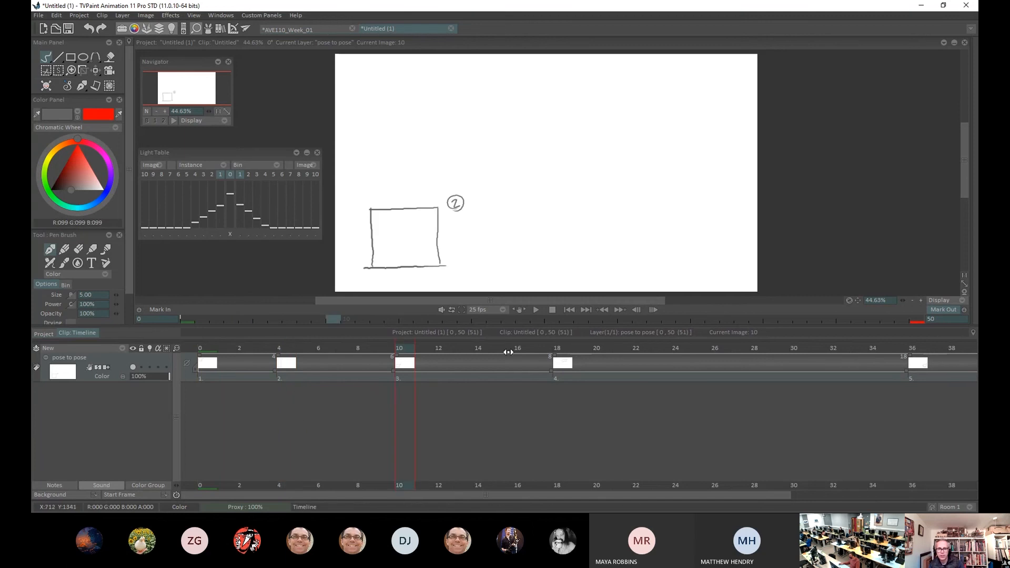
pyautogui.click(557, 349)
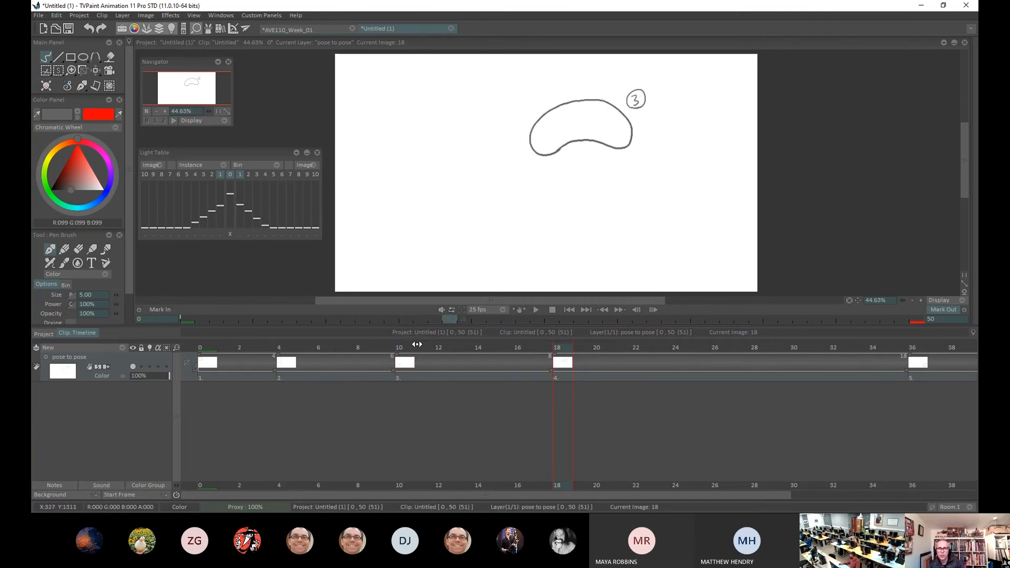
pyautogui.click(487, 365)
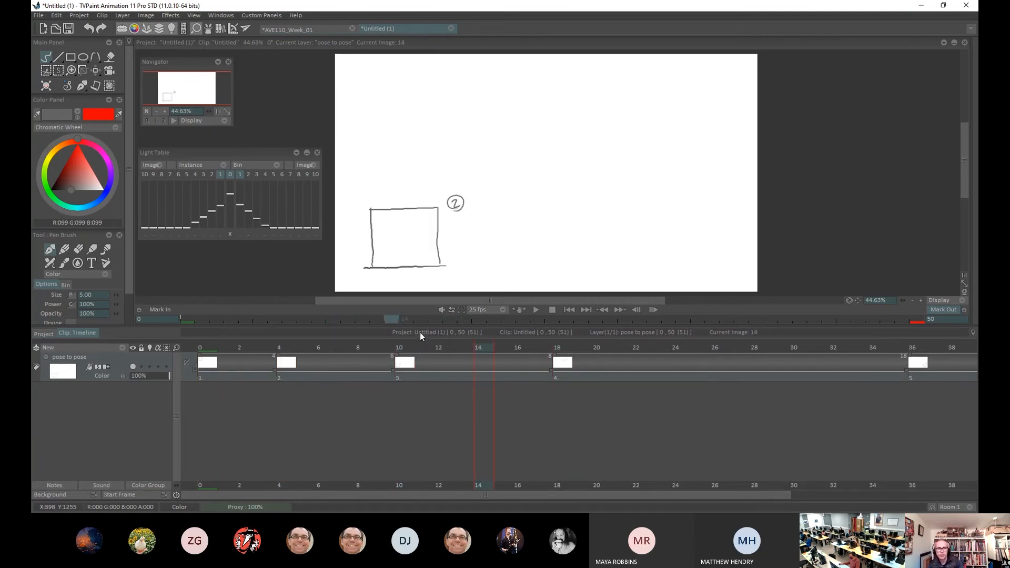
pyautogui.click(399, 363)
pyautogui.click(558, 361)
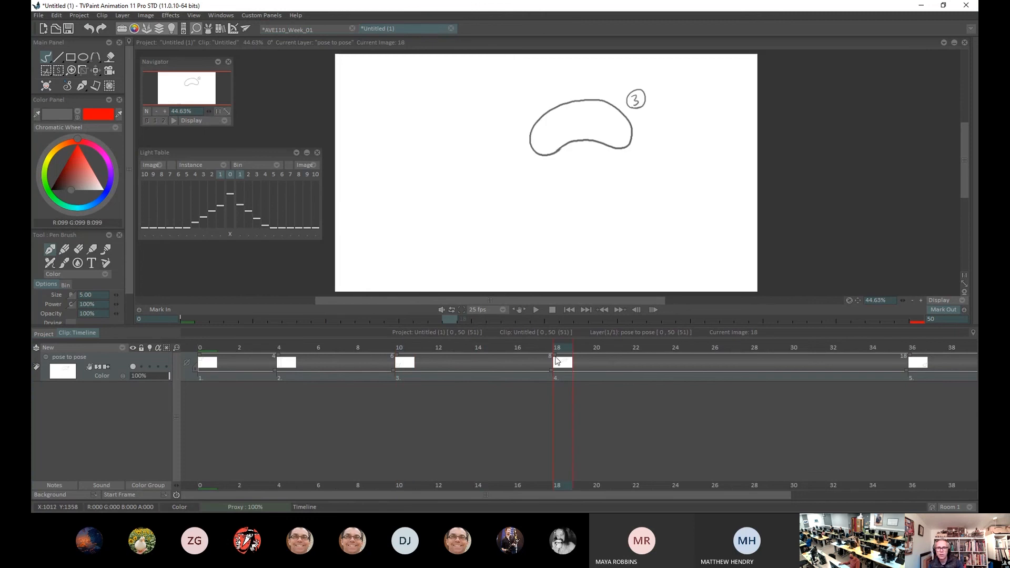
pyautogui.click(476, 349)
pyautogui.press('BackSpace')
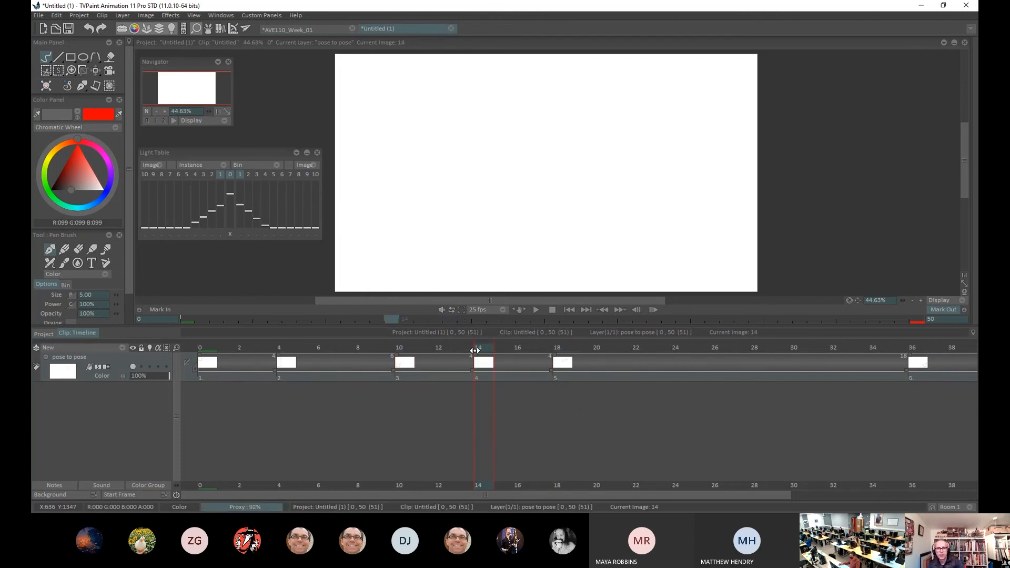
pyautogui.click(151, 368)
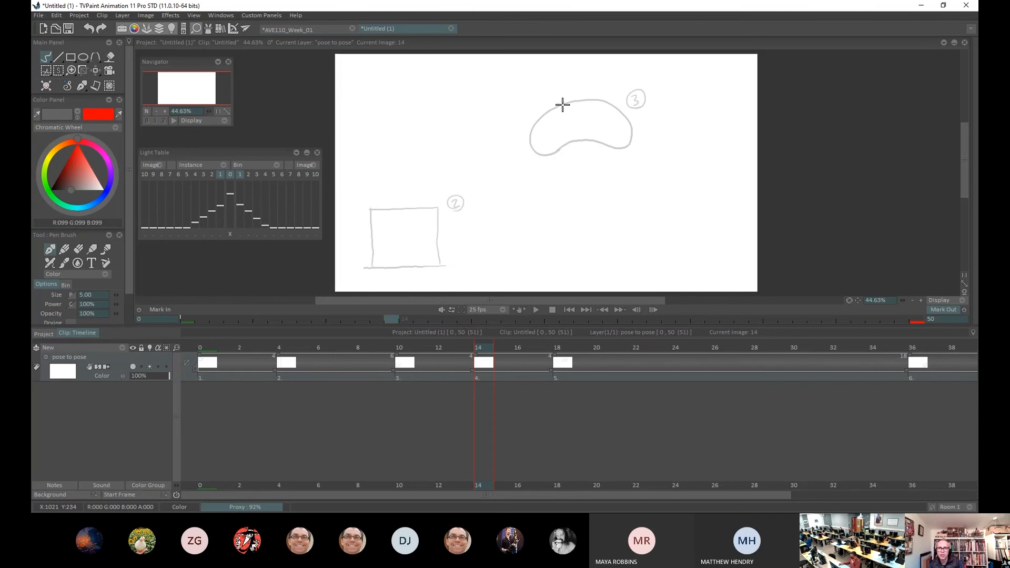
# Step: Try a long curved breakdown on frame 14 stretching from square 2 up to bean shape 3, preview its motion, and clear it
pyautogui.moveTo(568, 102)
pyautogui.mouseDown()
pyautogui.moveTo(592, 105)
pyautogui.moveTo(600, 139)
pyautogui.moveTo(515, 177)
pyautogui.moveTo(453, 230)
pyautogui.mouseUp()
pyautogui.moveTo(567, 101)
pyautogui.mouseDown()
pyautogui.moveTo(450, 165)
pyautogui.moveTo(435, 196)
pyautogui.moveTo(440, 219)
pyautogui.mouseUp()
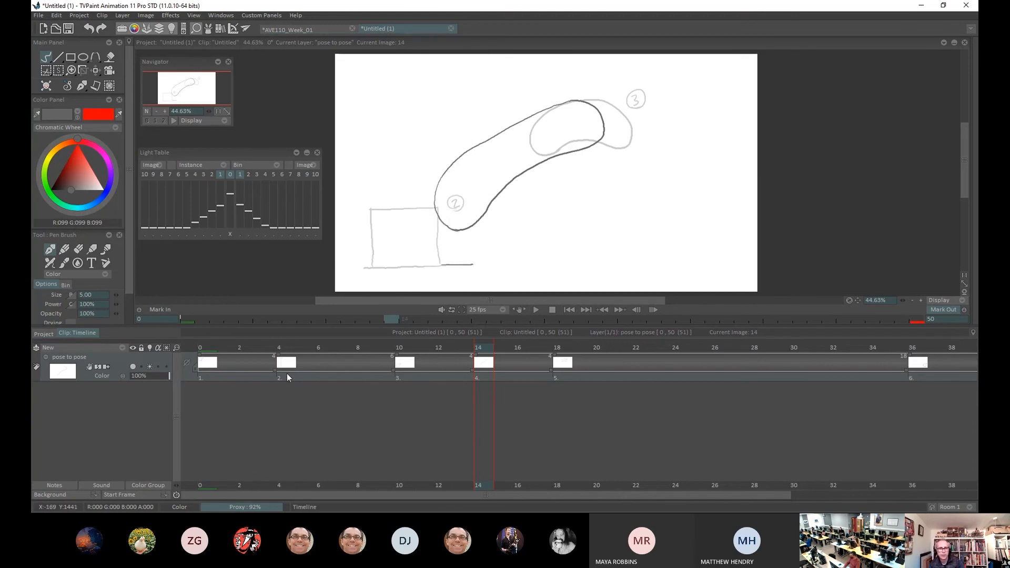
pyautogui.click(537, 311)
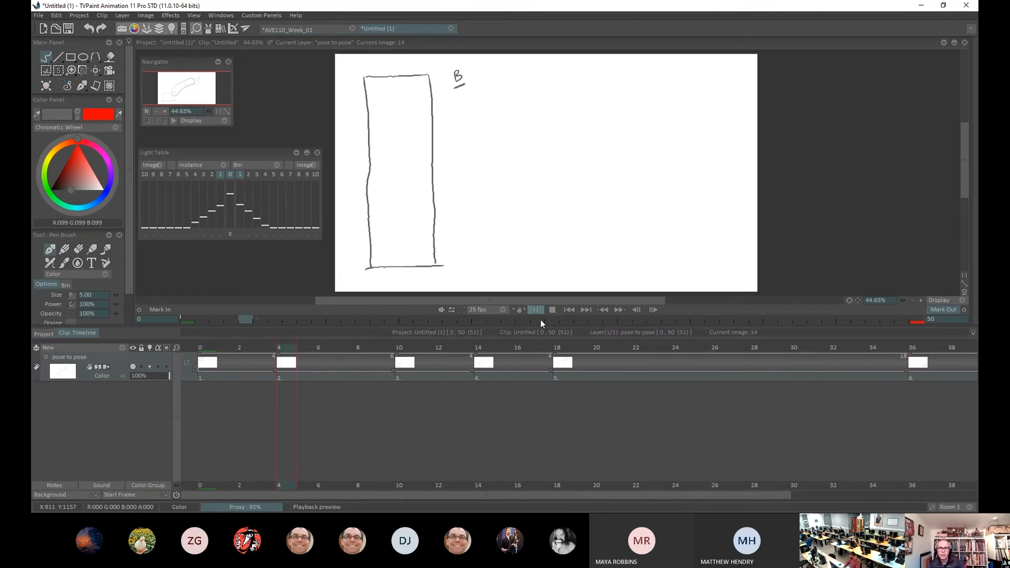
pyautogui.click(476, 367)
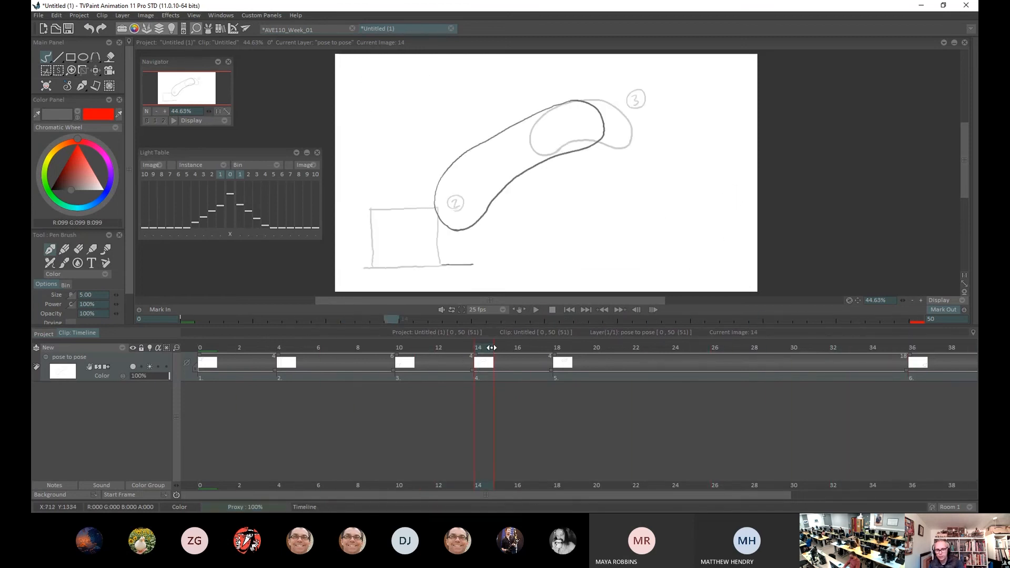
pyautogui.press('BackSpace')
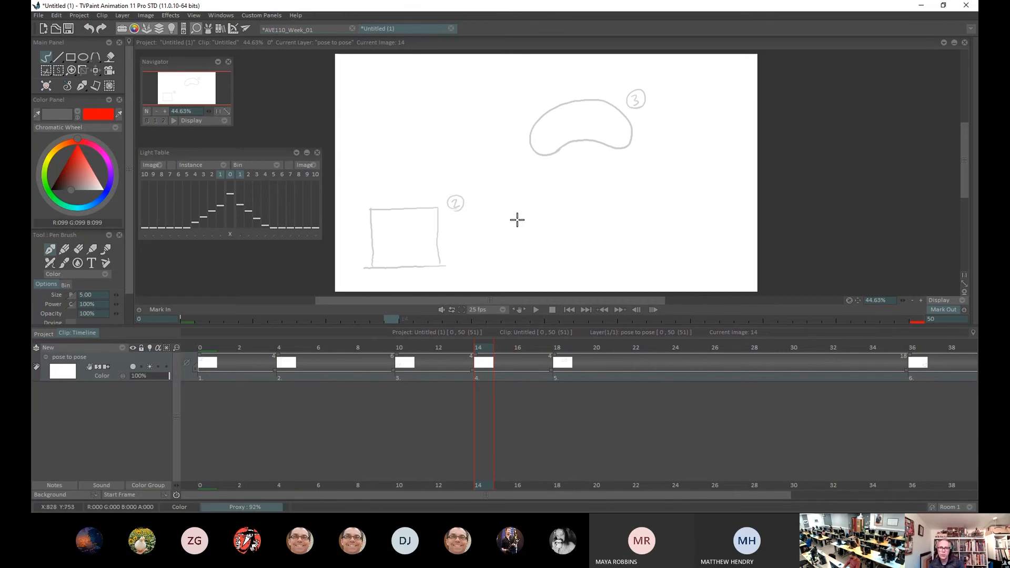
# Step: Try an upright bean-shaped breakdown above square 2 on frame 14, preview its motion, and clear it
pyautogui.moveTo(489, 184)
pyautogui.mouseDown()
pyautogui.moveTo(496, 165)
pyautogui.moveTo(484, 108)
pyautogui.moveTo(447, 99)
pyautogui.moveTo(435, 135)
pyautogui.moveTo(448, 163)
pyautogui.moveTo(468, 191)
pyautogui.moveTo(490, 183)
pyautogui.mouseUp()
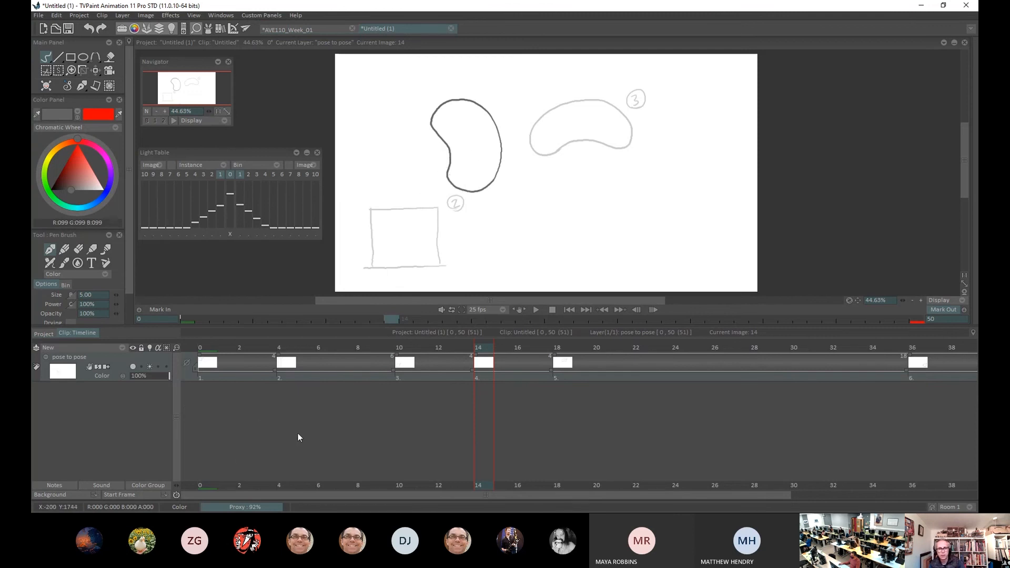
pyautogui.click(536, 309)
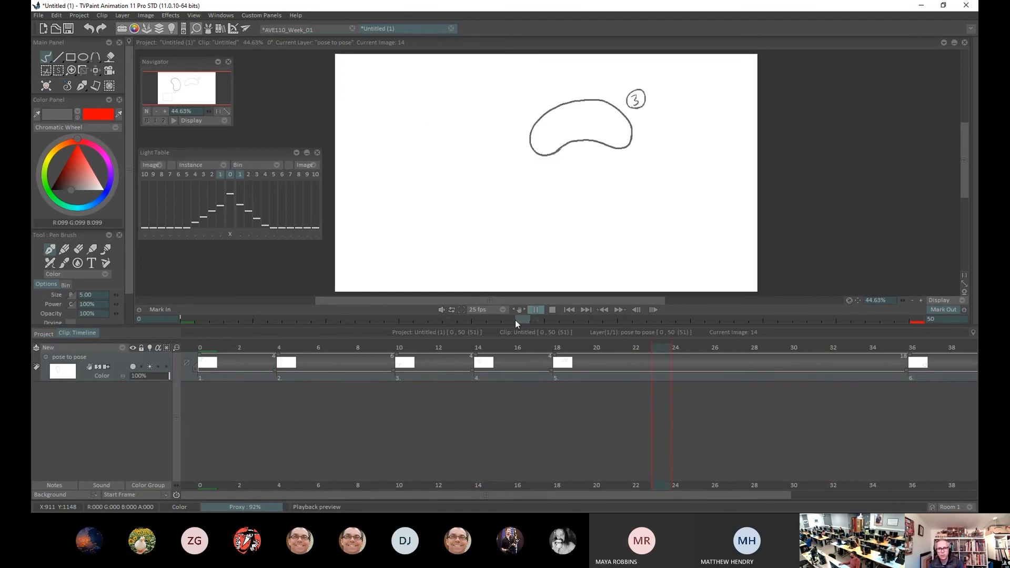
pyautogui.click(528, 314)
pyautogui.click(485, 362)
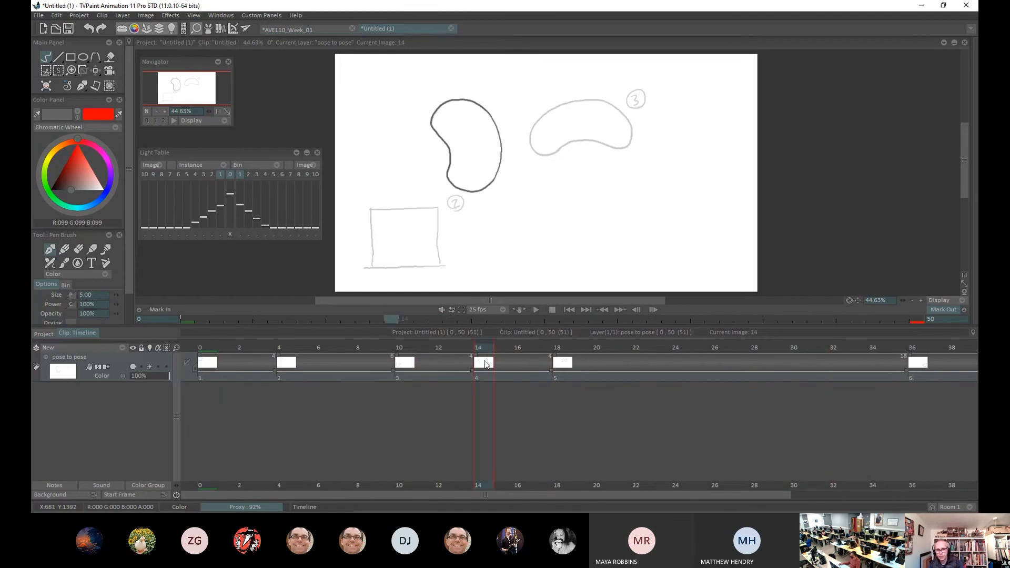
pyautogui.press('BackSpace')
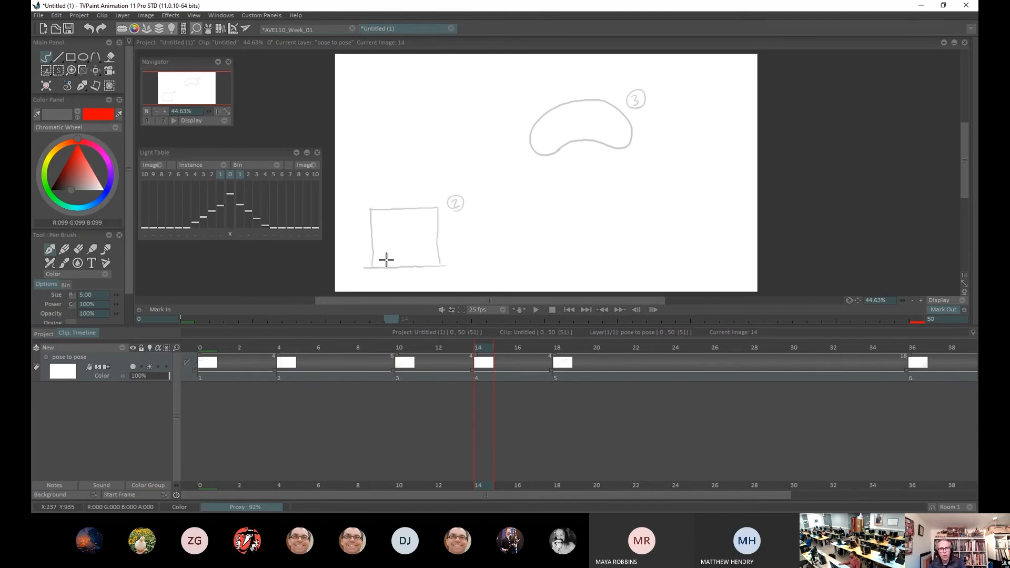
# Step: Draw an S-curved breakdown on frame 14, stretching from square 2's ground line up toward shape 3, and label it with an underlined B
pyautogui.moveTo(371, 267)
pyautogui.mouseDown()
pyautogui.moveTo(398, 224)
pyautogui.moveTo(466, 229)
pyautogui.moveTo(494, 210)
pyautogui.moveTo(518, 161)
pyautogui.moveTo(543, 174)
pyautogui.moveTo(534, 232)
pyautogui.moveTo(477, 263)
pyautogui.moveTo(434, 266)
pyautogui.moveTo(504, 267)
pyautogui.mouseUp()
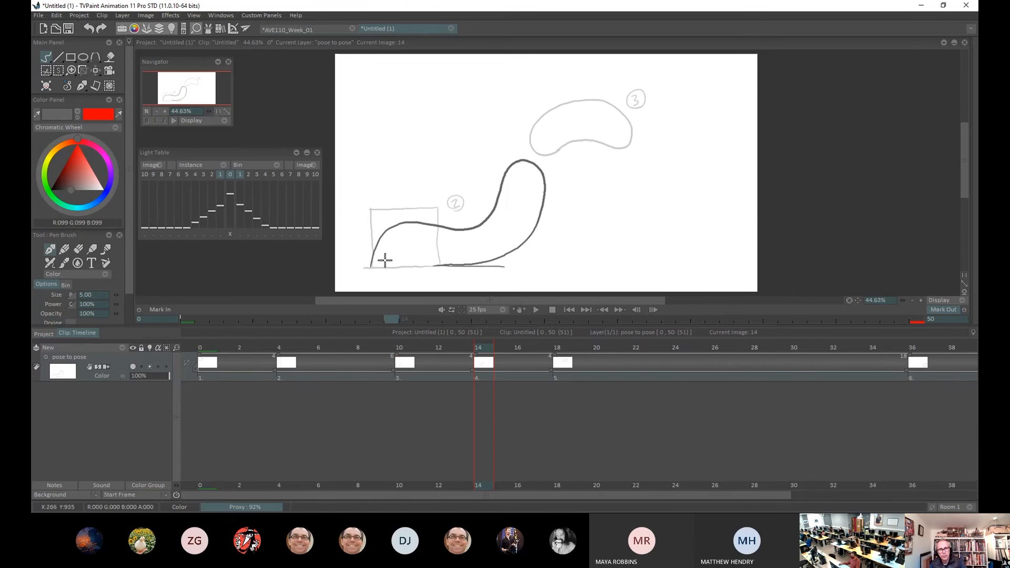
pyautogui.moveTo(440, 265); pyautogui.dragTo(366, 269)
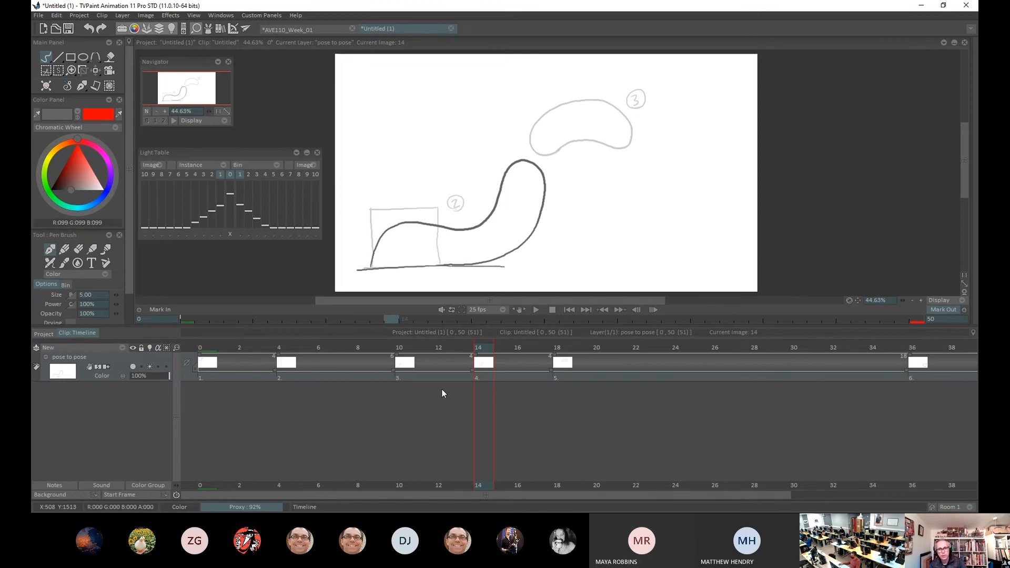
pyautogui.click(536, 310)
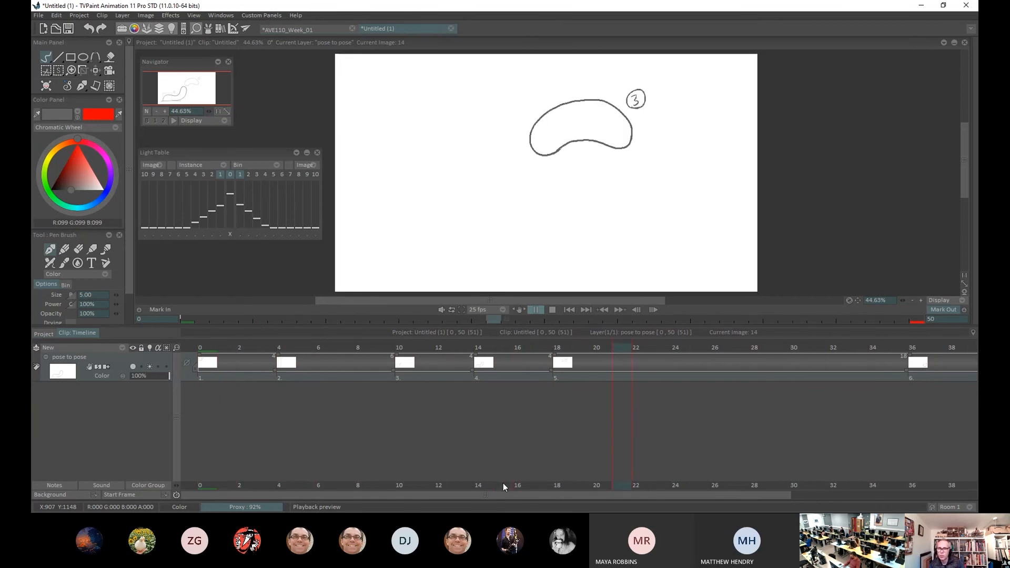
pyautogui.click(483, 346)
pyautogui.click(480, 346)
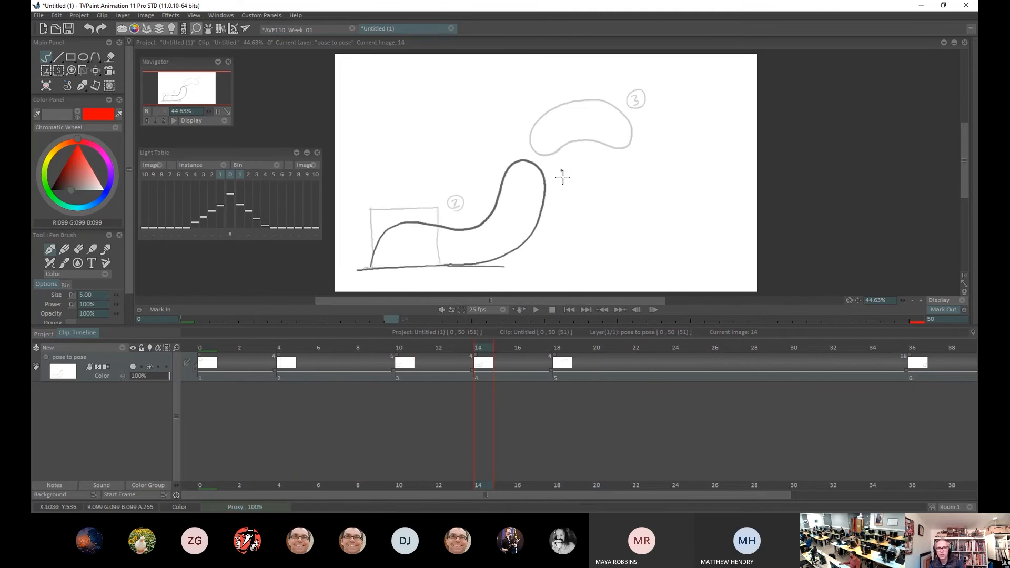
pyautogui.moveTo(561, 185); pyautogui.dragTo(571, 182)
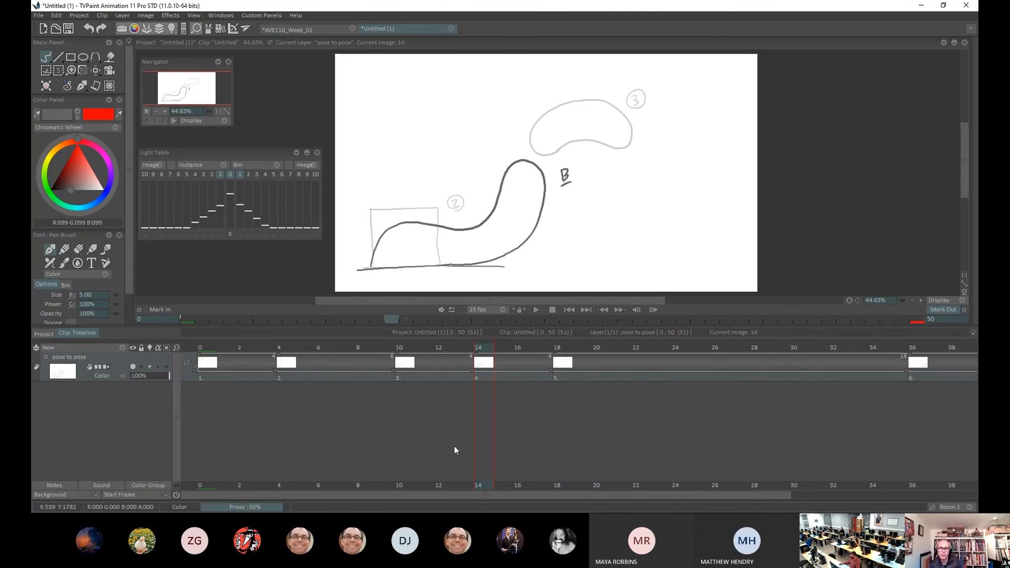
# Step: Insert a drawing on frame 2 and draw an in-between rectangle extending slightly below square 1, with its top edge kept in place
pyautogui.moveTo(499, 347)
pyautogui.mouseDown()
pyautogui.moveTo(556, 347)
pyautogui.moveTo(208, 348)
pyautogui.moveTo(285, 350)
pyautogui.mouseUp()
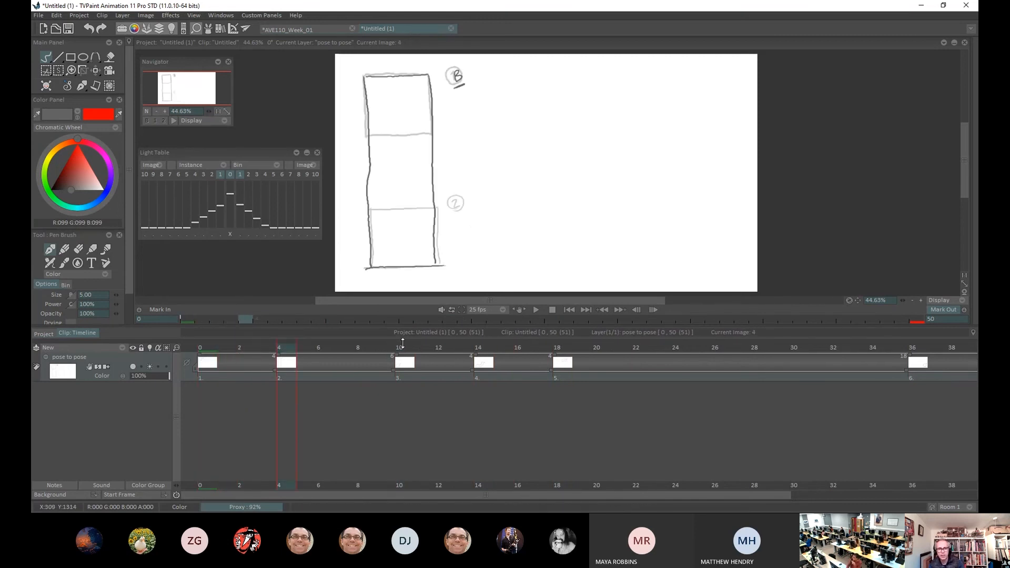
pyautogui.click(409, 345)
pyautogui.click(487, 351)
pyautogui.click(559, 350)
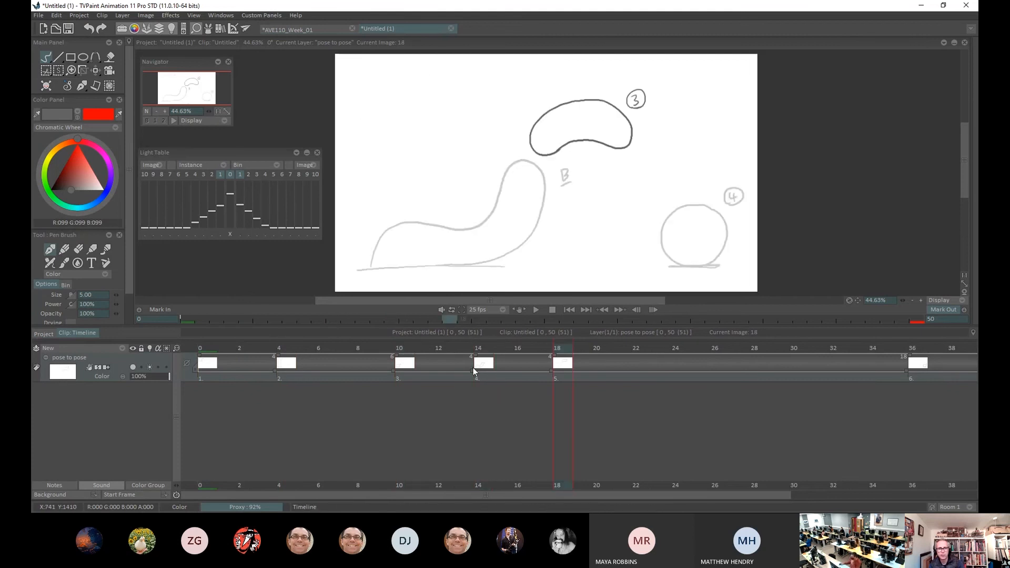
pyautogui.click(229, 349)
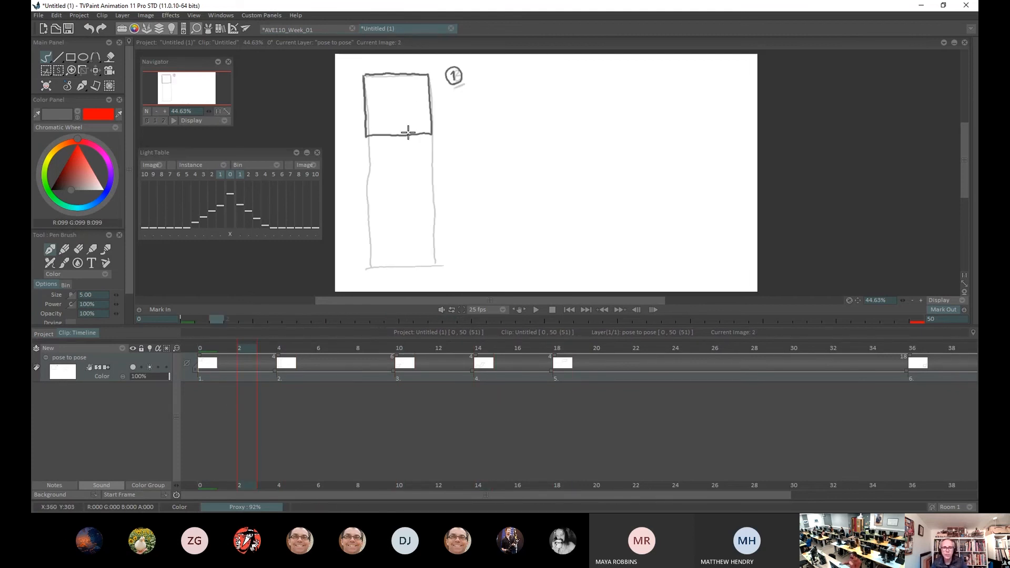
pyautogui.press('BackSpace')
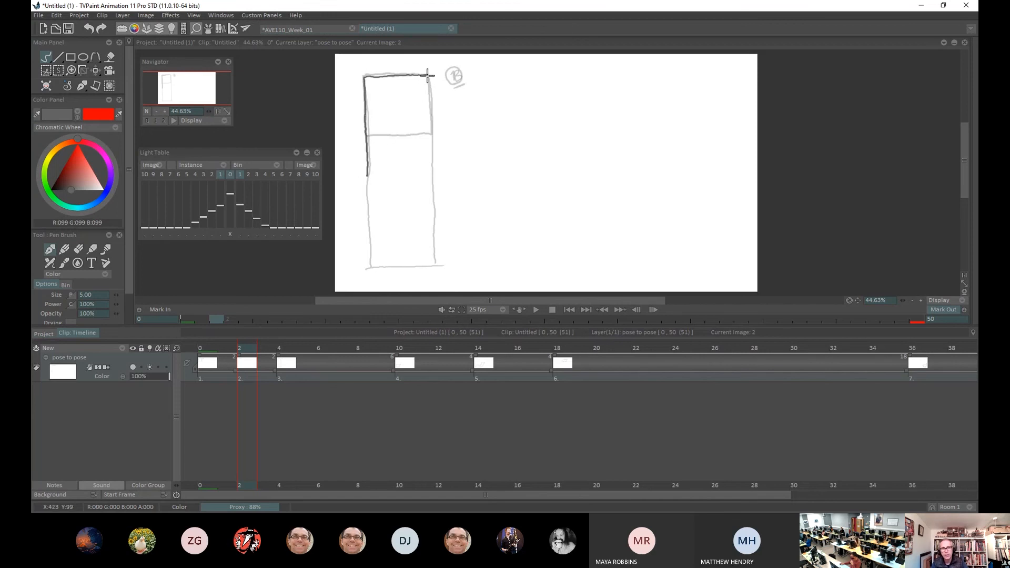
pyautogui.moveTo(428, 77); pyautogui.dragTo(432, 174)
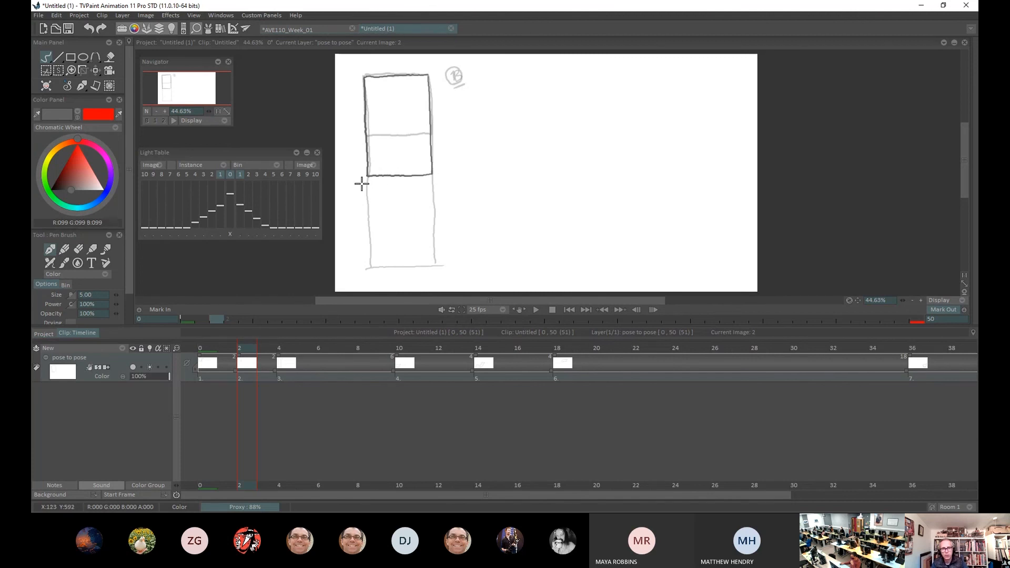
# Step: Insert a drawing on frame 6 and draw a slightly shortened in-between rectangle, keeping its base on the ground line
pyautogui.moveTo(243, 348)
pyautogui.mouseDown()
pyautogui.moveTo(219, 349)
pyautogui.moveTo(283, 351)
pyautogui.moveTo(200, 363)
pyautogui.mouseUp()
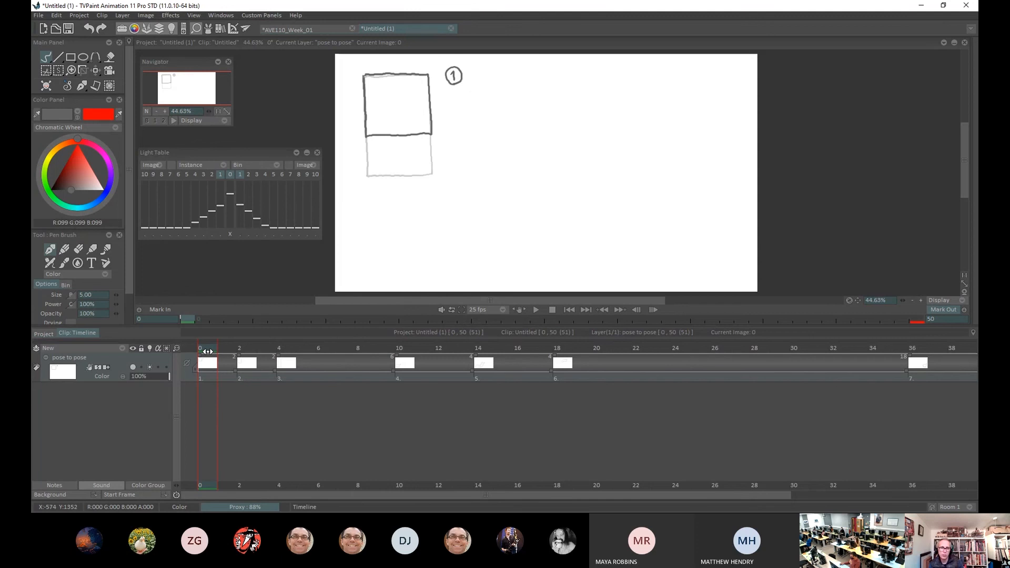
pyautogui.moveTo(215, 350)
pyautogui.mouseDown()
pyautogui.moveTo(281, 348)
pyautogui.moveTo(206, 349)
pyautogui.moveTo(318, 351)
pyautogui.mouseUp()
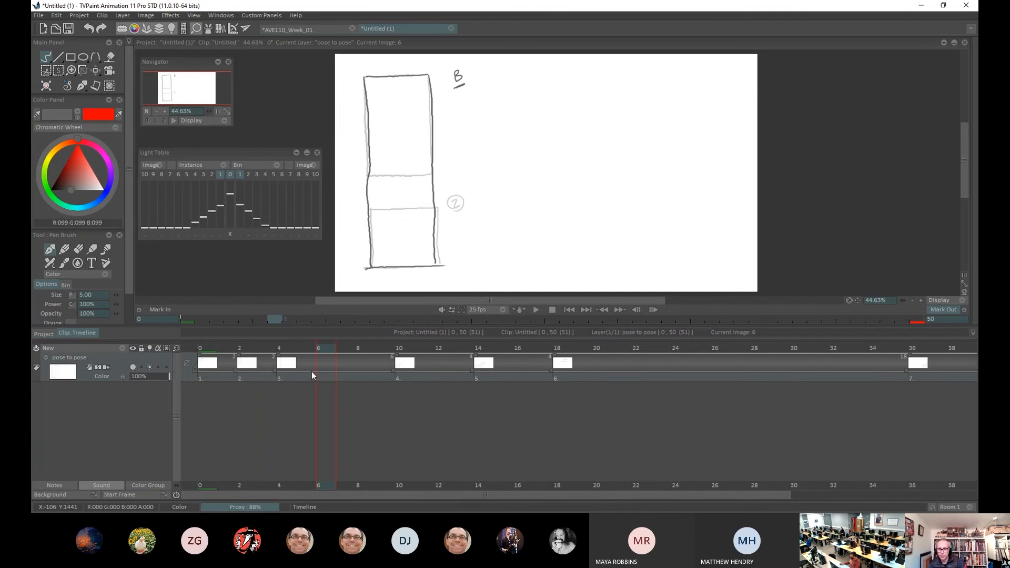
pyautogui.press('Return')
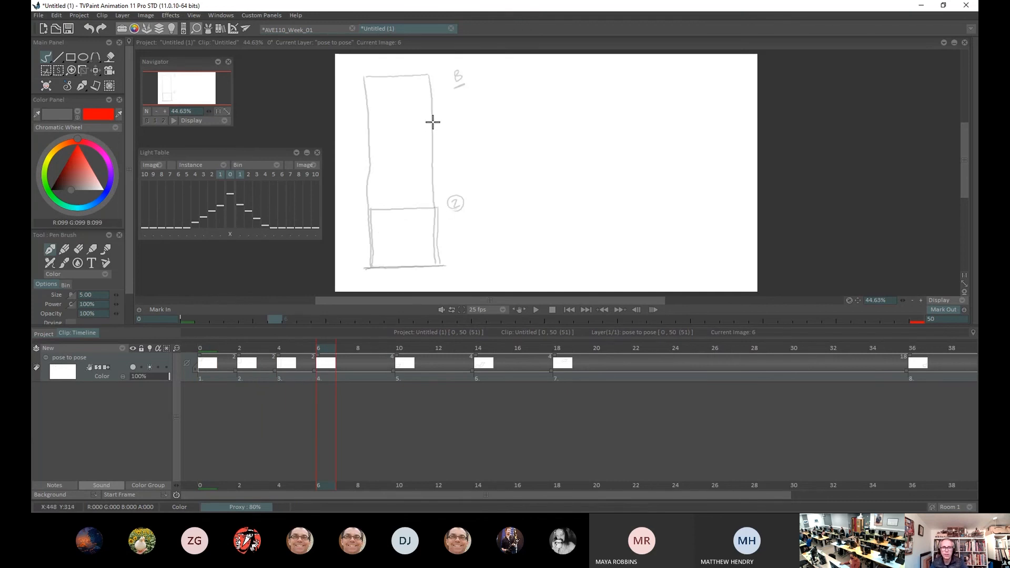
pyautogui.moveTo(433, 120); pyautogui.dragTo(439, 264)
pyautogui.moveTo(431, 113)
pyautogui.mouseDown()
pyautogui.moveTo(370, 114)
pyautogui.moveTo(369, 261)
pyautogui.mouseUp()
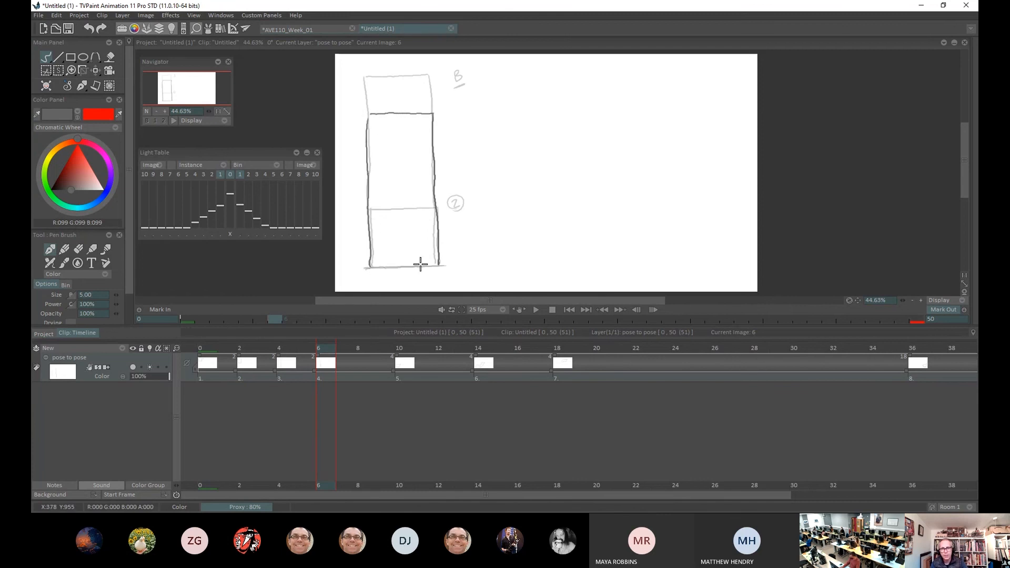
pyautogui.moveTo(445, 265); pyautogui.dragTo(381, 264)
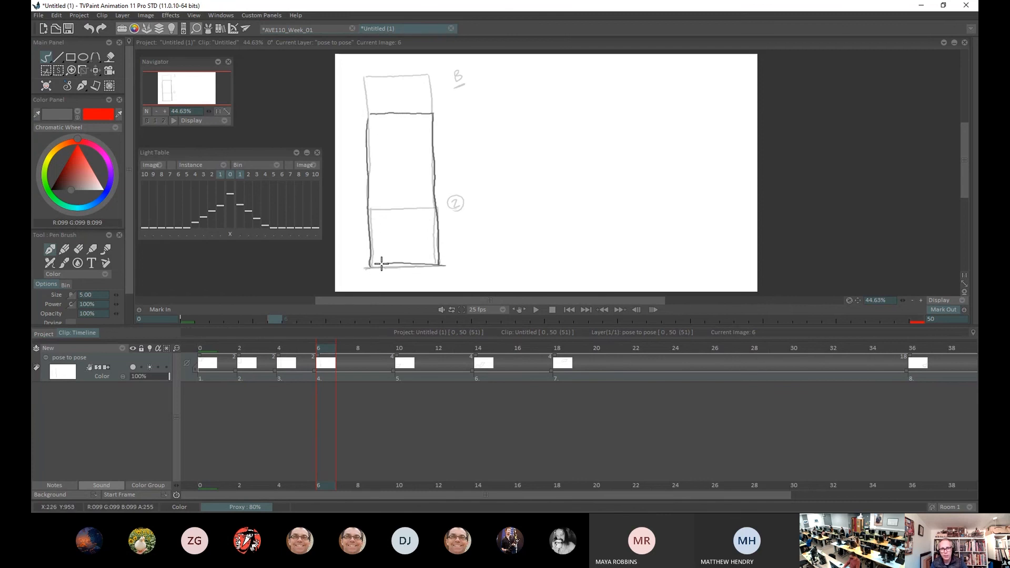
# Step: Insert a drawing on frame 8 and draw an in-between rectangle with its top edge midway between the frame 6 rectangle and square 2
pyautogui.click(358, 349)
pyautogui.press('Insert')
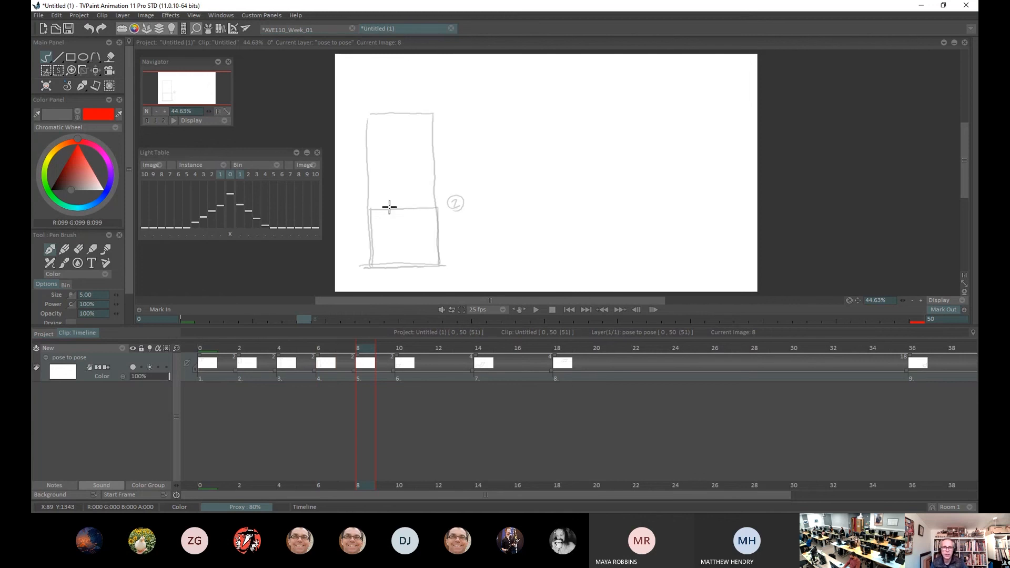
pyautogui.moveTo(434, 163); pyautogui.dragTo(438, 264)
pyautogui.moveTo(436, 166)
pyautogui.mouseDown()
pyautogui.moveTo(370, 170)
pyautogui.moveTo(371, 267)
pyautogui.mouseUp()
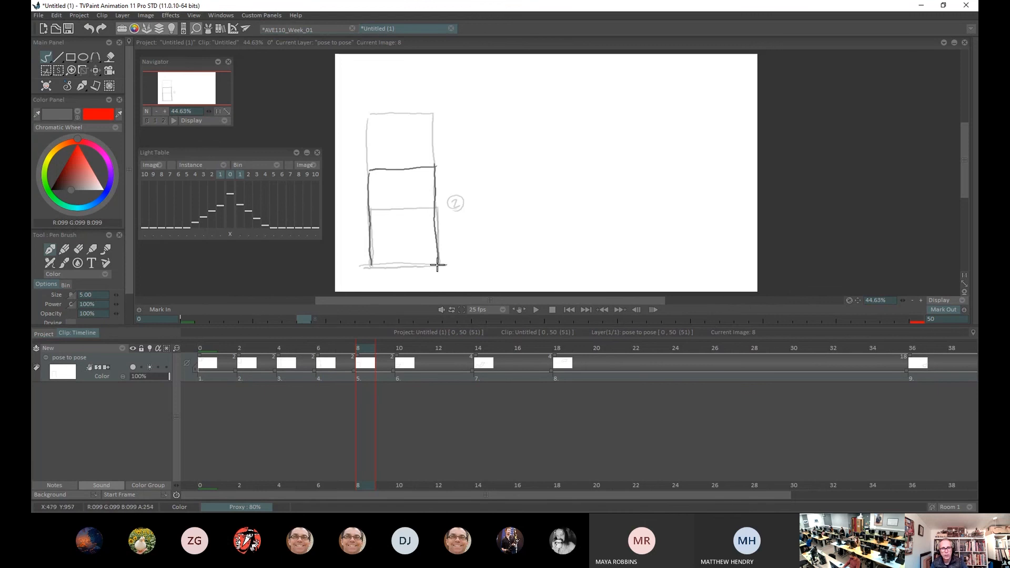
pyautogui.moveTo(437, 265); pyautogui.dragTo(371, 267)
# Step: Insert a drawing on frame 12 and draw a lower curved in-between with a ground line, favouring the S-curved breakdown over square 2
pyautogui.click(403, 348)
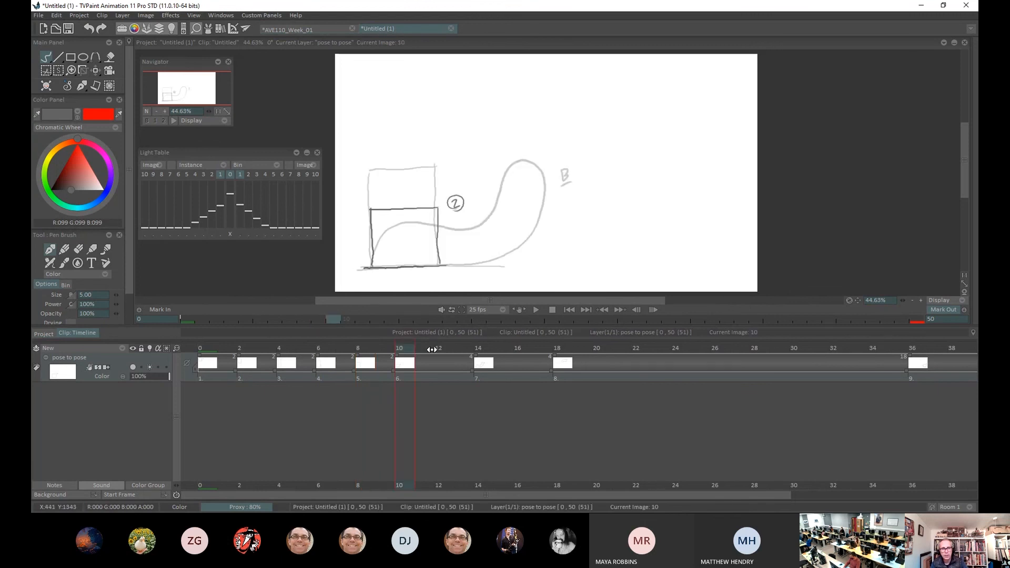
pyautogui.click(443, 350)
pyautogui.press('BackSpace')
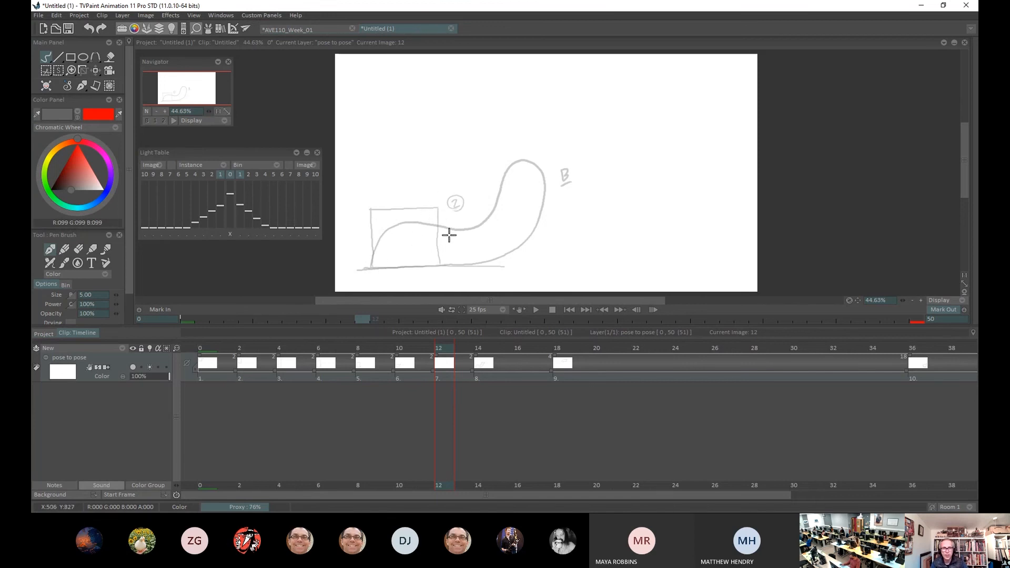
pyautogui.moveTo(370, 268)
pyautogui.mouseDown()
pyautogui.moveTo(384, 232)
pyautogui.moveTo(407, 217)
pyautogui.moveTo(475, 217)
pyautogui.moveTo(508, 190)
pyautogui.moveTo(537, 211)
pyautogui.moveTo(520, 248)
pyautogui.moveTo(451, 265)
pyautogui.moveTo(503, 263)
pyautogui.moveTo(359, 266)
pyautogui.mouseUp()
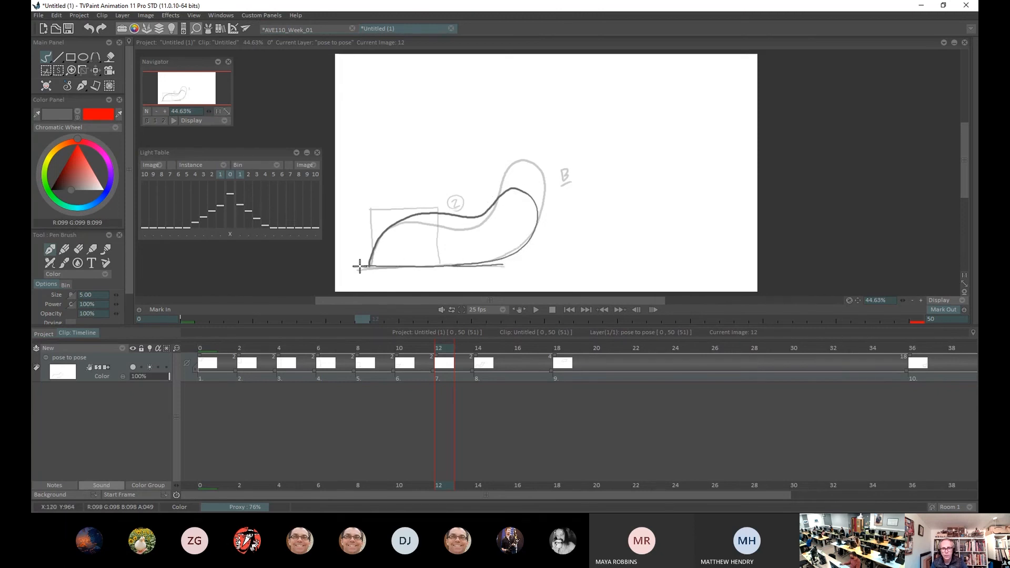
# Step: Insert a drawing on frame 16 and draw a bent, stretched in-between linking the top of the S-curved breakdown to bean shape 3
pyautogui.click(481, 347)
pyautogui.click(524, 346)
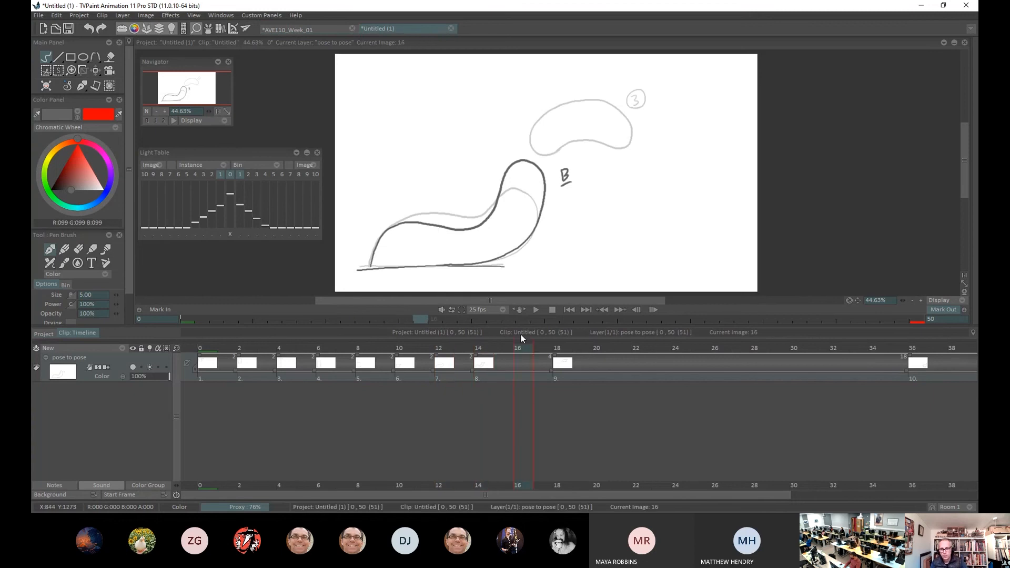
pyautogui.press('BackSpace')
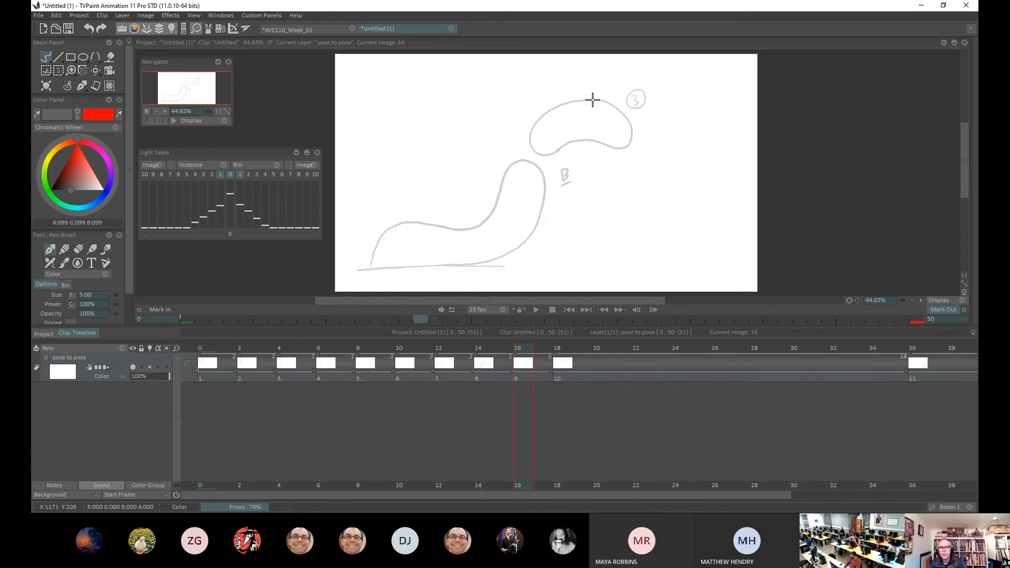
pyautogui.moveTo(595, 98)
pyautogui.mouseDown()
pyautogui.moveTo(614, 124)
pyautogui.moveTo(607, 139)
pyautogui.moveTo(564, 148)
pyautogui.moveTo(544, 206)
pyautogui.moveTo(533, 218)
pyautogui.moveTo(504, 200)
pyautogui.mouseUp()
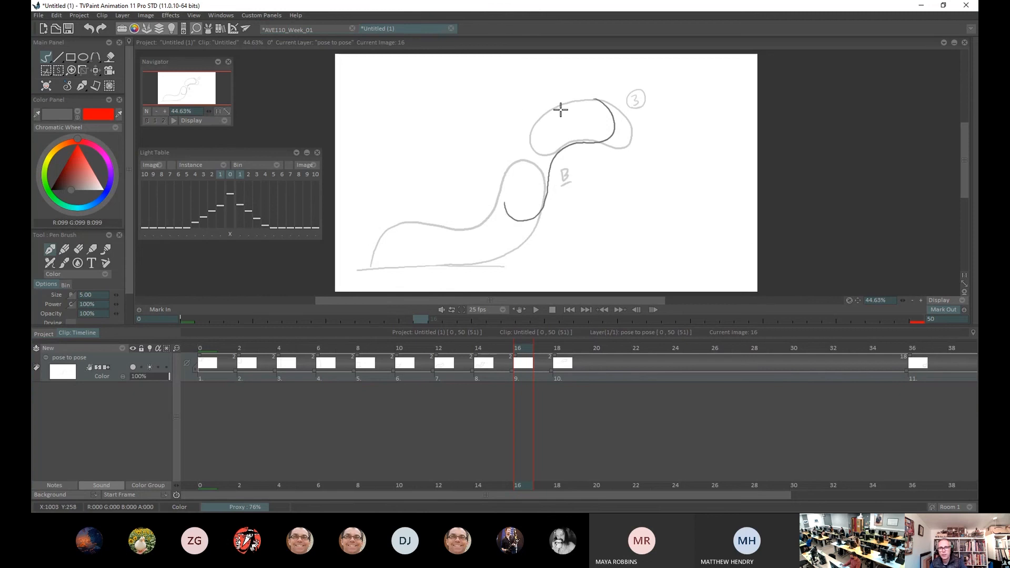
pyautogui.moveTo(594, 100)
pyautogui.mouseDown()
pyautogui.moveTo(539, 116)
pyautogui.moveTo(509, 161)
pyautogui.mouseUp()
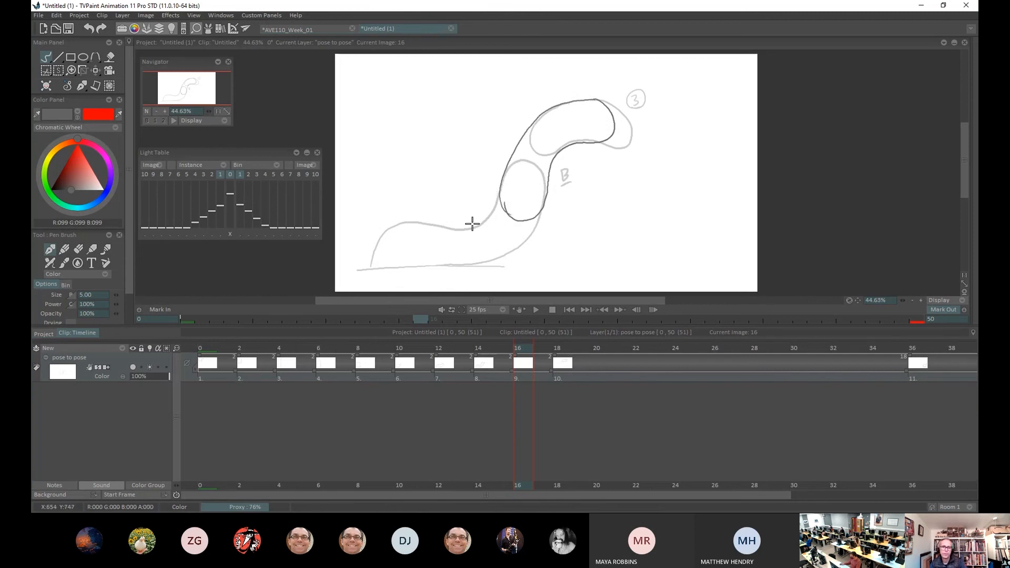
# Step: Hide the light table ghosts, play the animation from frame 0, and compare bean shape 3 on frame 18 with circle 4 on frame 36
pyautogui.click(208, 368)
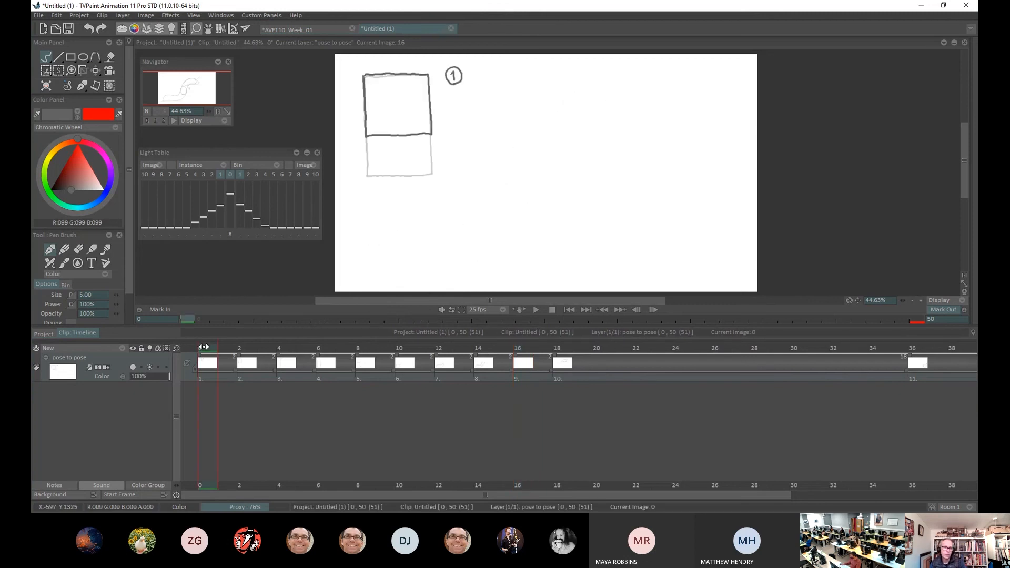
pyautogui.click(150, 368)
pyautogui.click(536, 310)
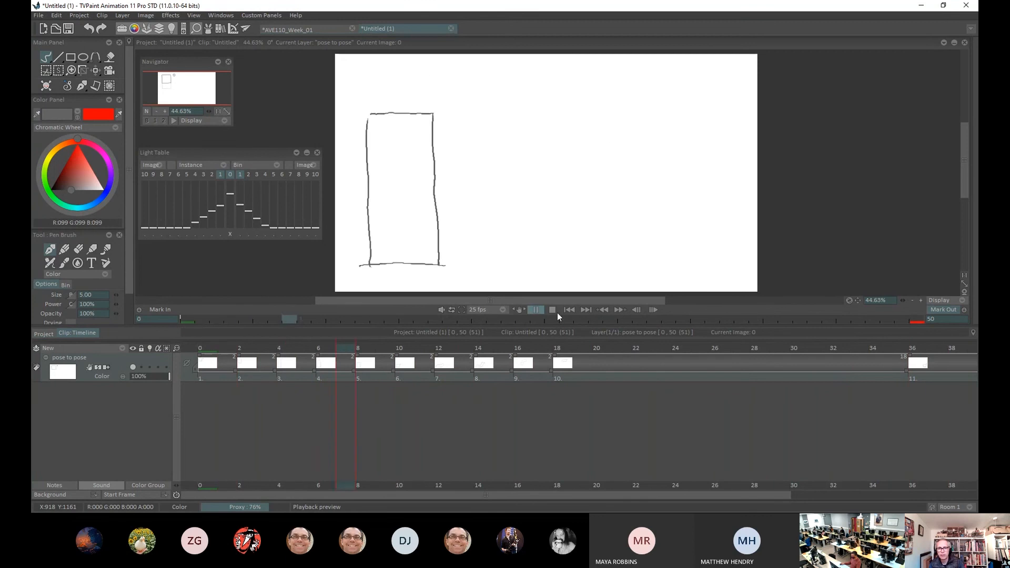
pyautogui.press('space')
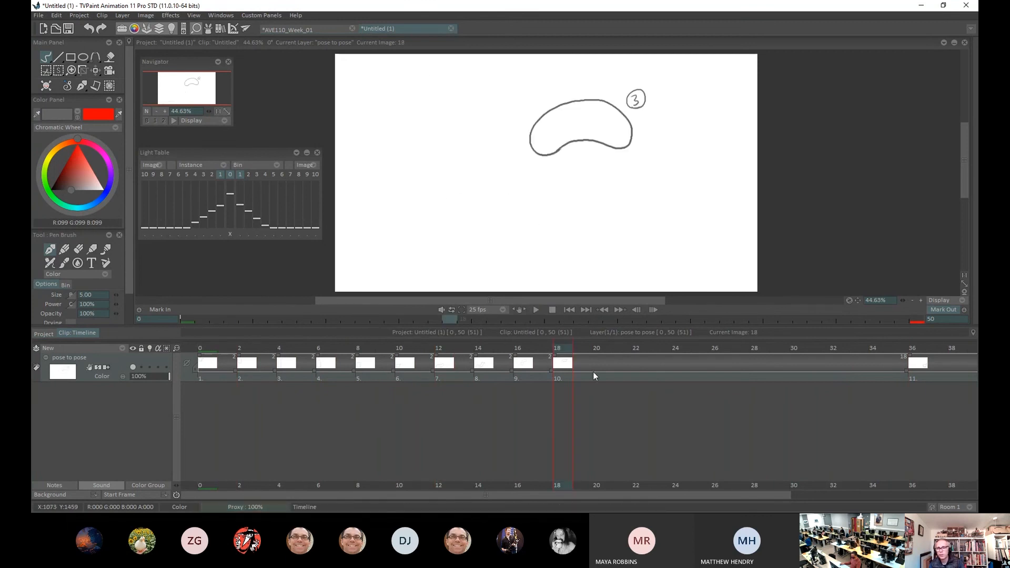
pyautogui.click(919, 350)
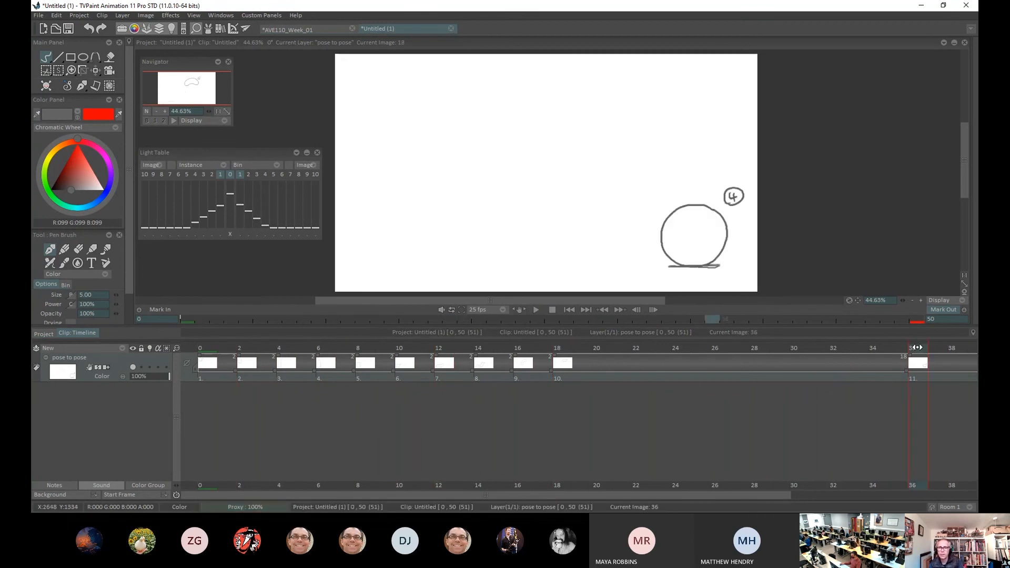
pyautogui.click(564, 350)
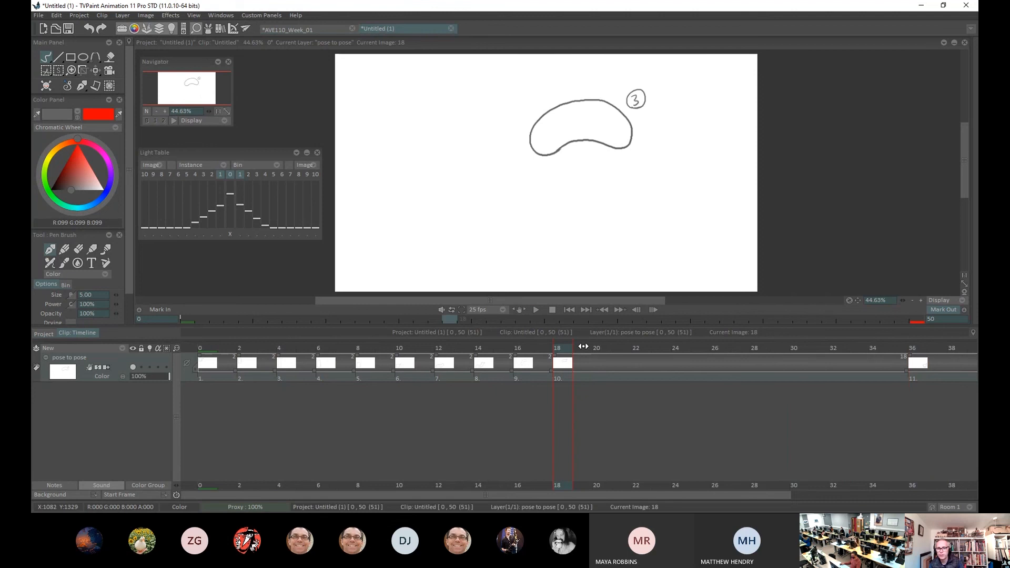
pyautogui.click(916, 348)
pyautogui.click(562, 348)
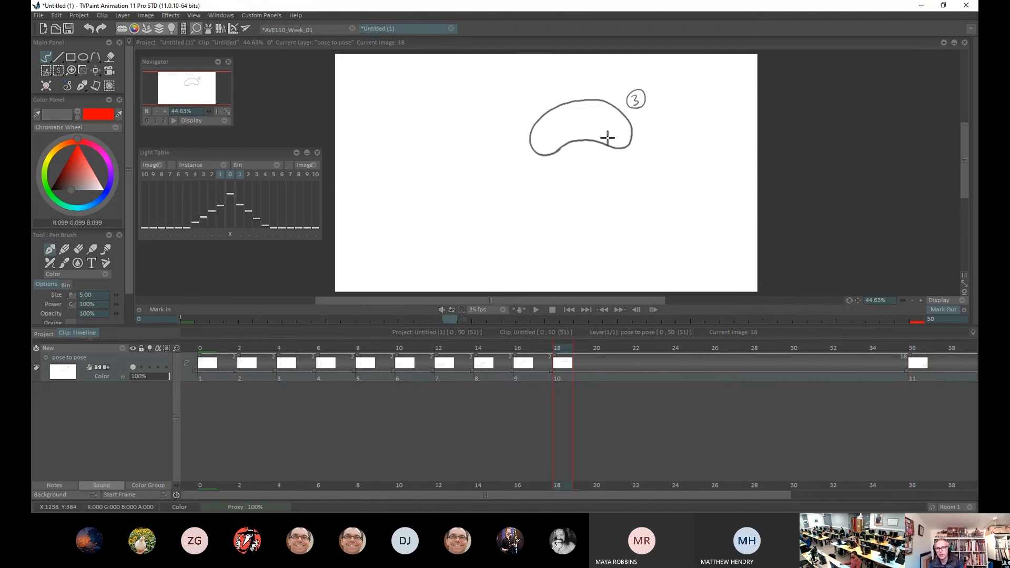
pyautogui.click(907, 347)
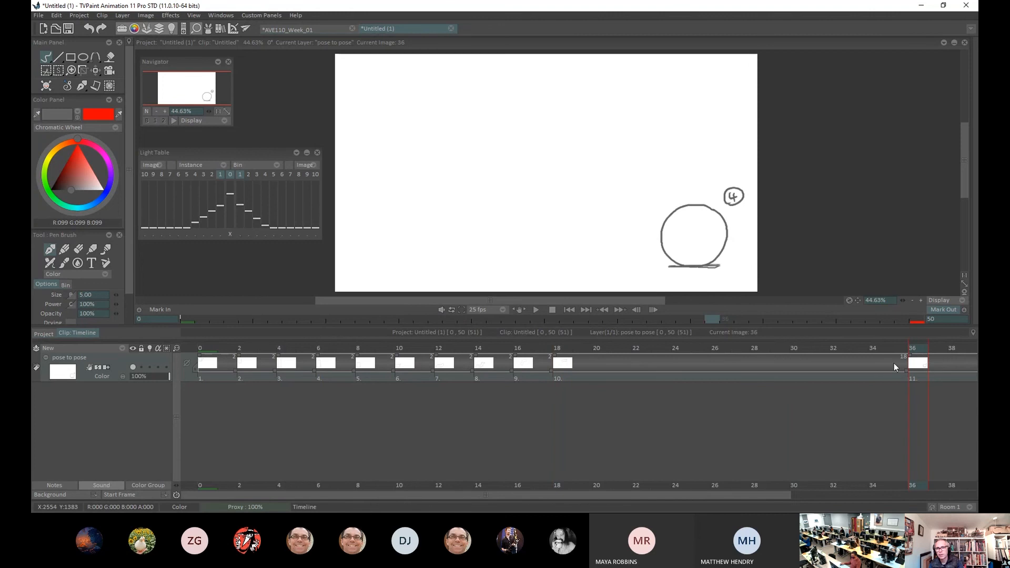
# Step: Insert a drawing on frame 28, show the light table ghosts, and draw an arched breakdown from shape 3 into circle 4 with a short ground line
pyautogui.click(728, 348)
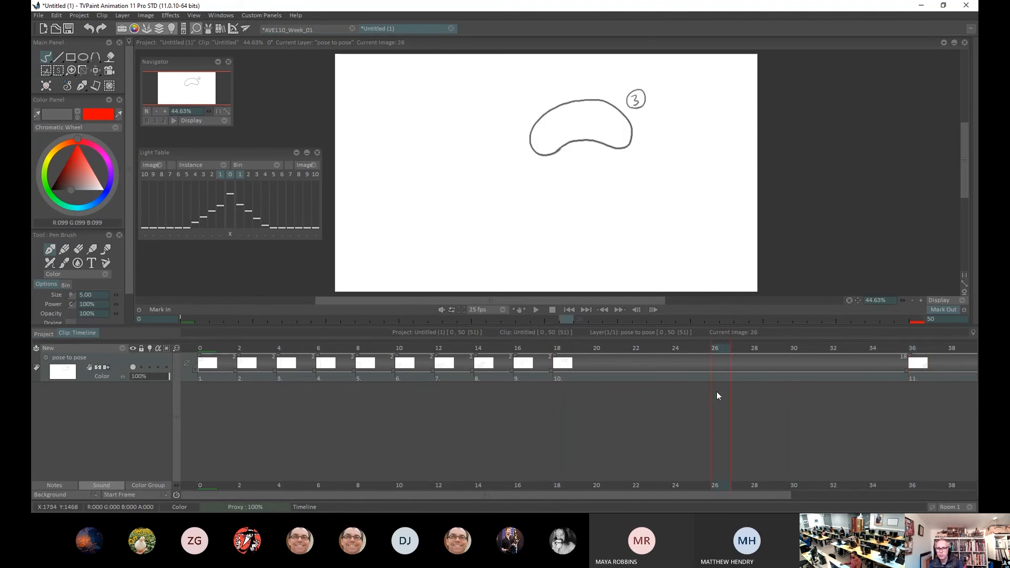
pyautogui.click(750, 358)
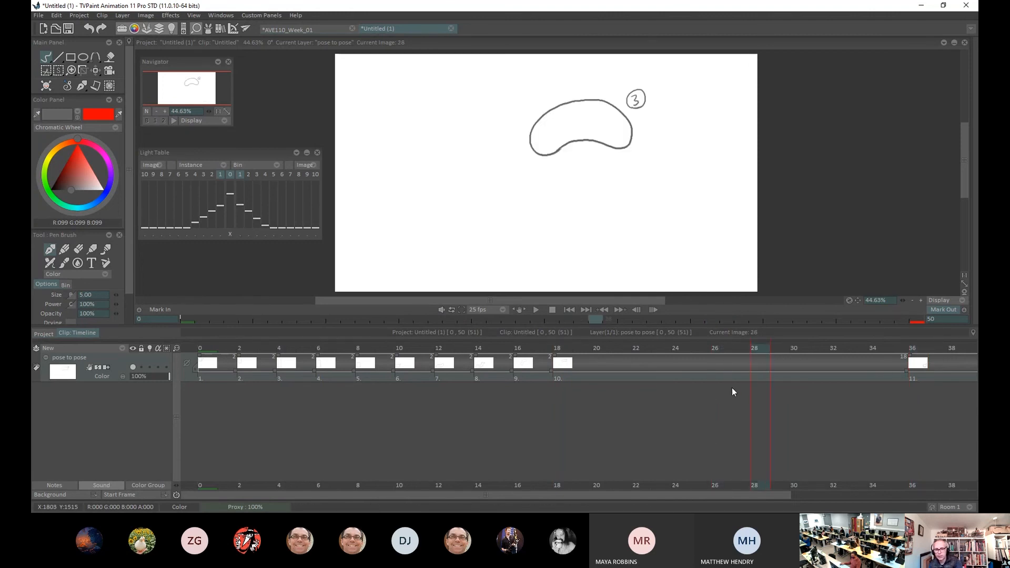
pyautogui.press('Return')
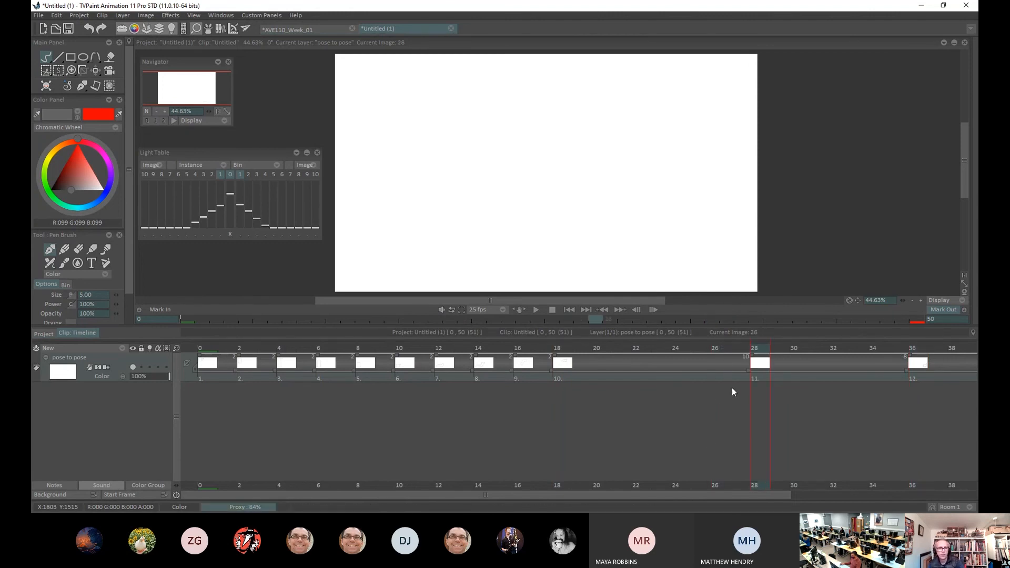
pyautogui.click(150, 367)
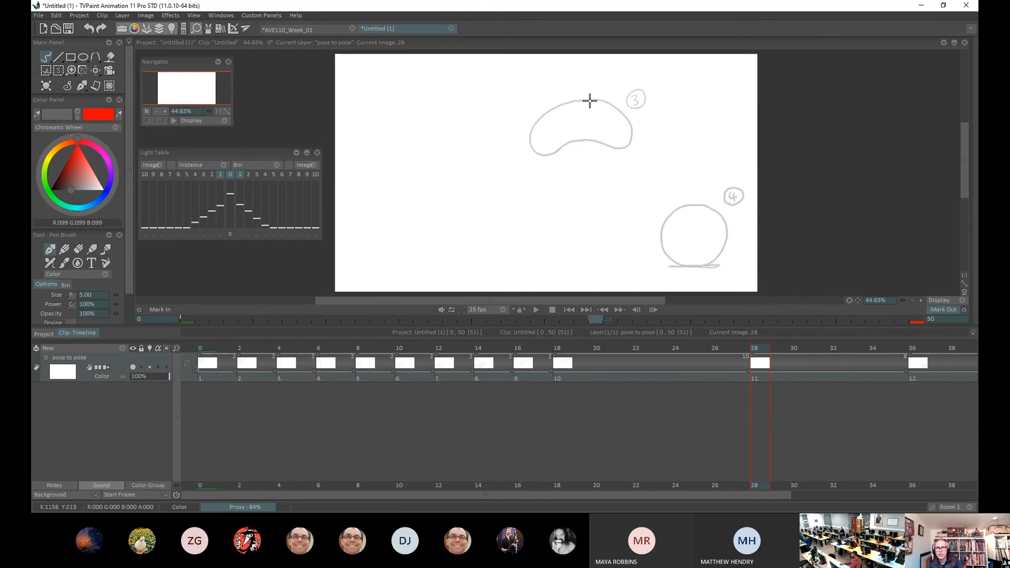
pyautogui.moveTo(624, 97)
pyautogui.mouseDown()
pyautogui.moveTo(670, 111)
pyautogui.moveTo(708, 151)
pyautogui.moveTo(721, 189)
pyautogui.mouseUp()
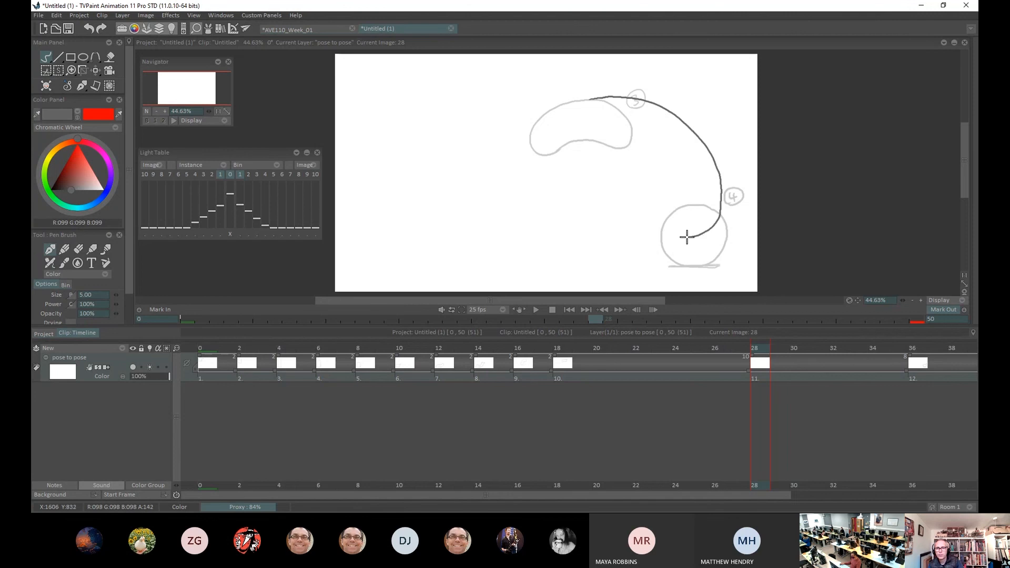
pyautogui.moveTo(686, 236)
pyautogui.mouseDown()
pyautogui.moveTo(668, 228)
pyautogui.moveTo(638, 167)
pyautogui.moveTo(600, 142)
pyautogui.mouseUp()
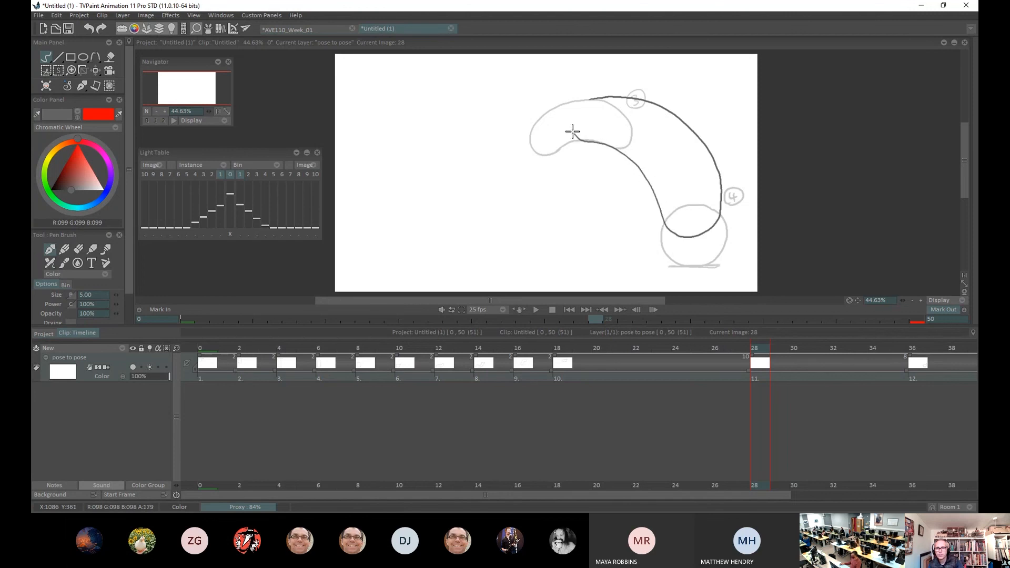
pyautogui.moveTo(593, 97); pyautogui.dragTo(598, 97)
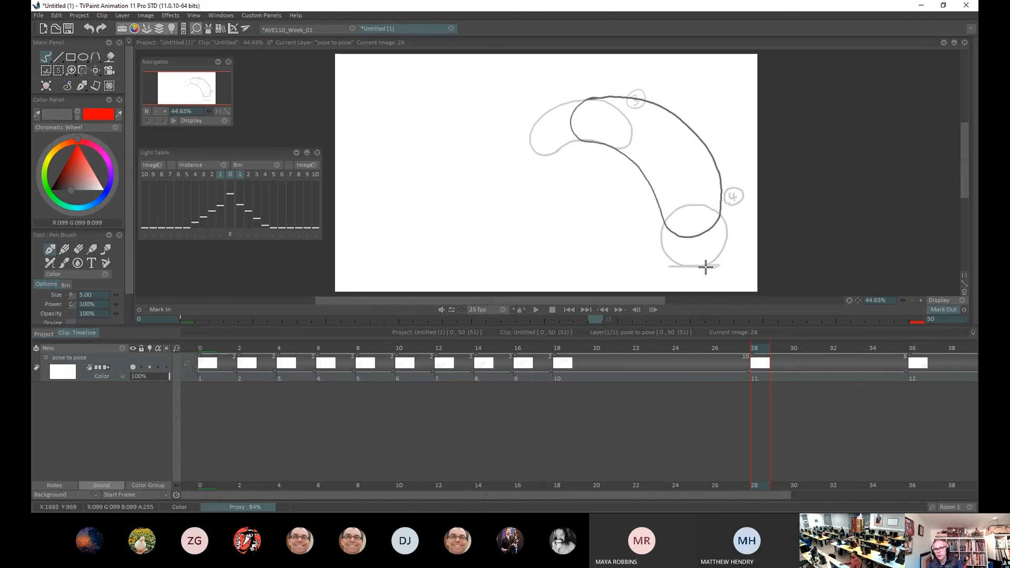
pyautogui.moveTo(706, 267); pyautogui.dragTo(678, 268)
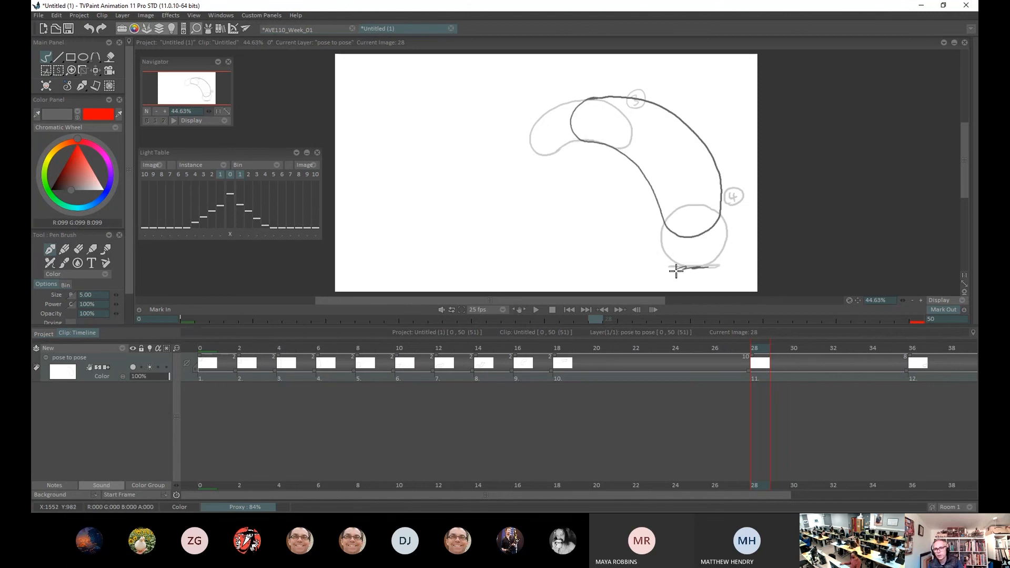
# Step: Play back the animation to check the arched breakdown, stop it and return to frame 28
pyautogui.click(535, 311)
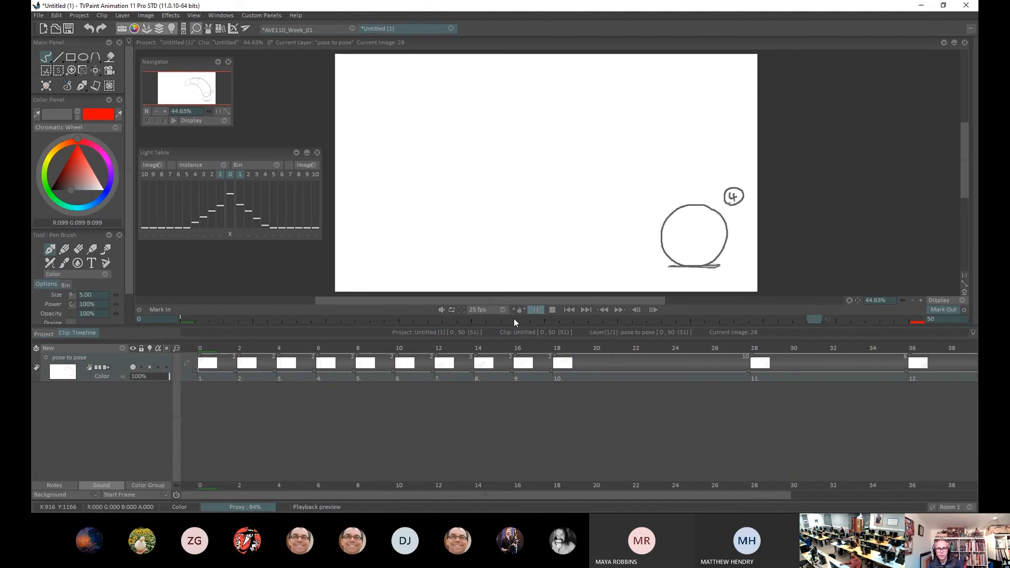
pyautogui.click(534, 310)
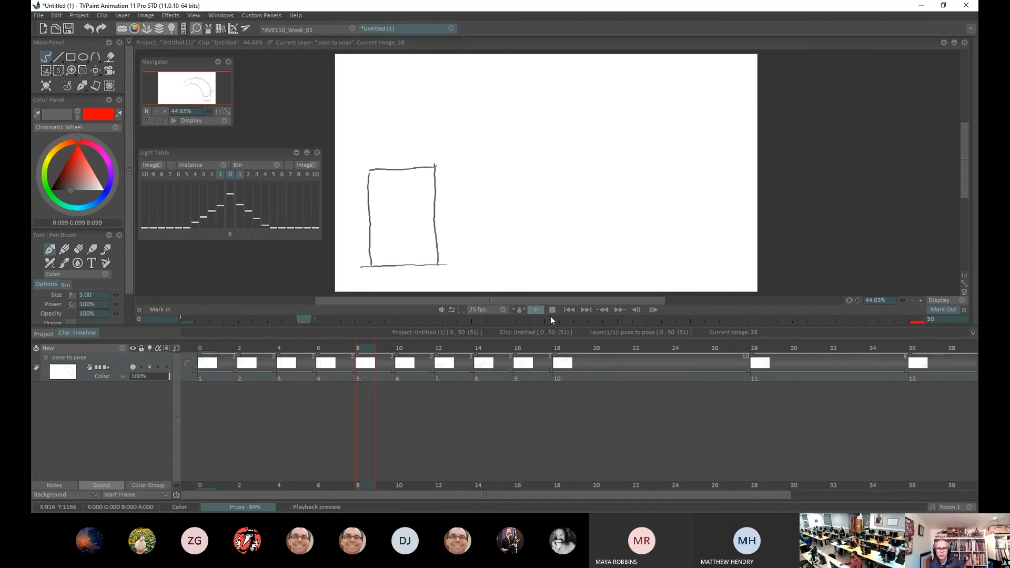
pyautogui.click(756, 347)
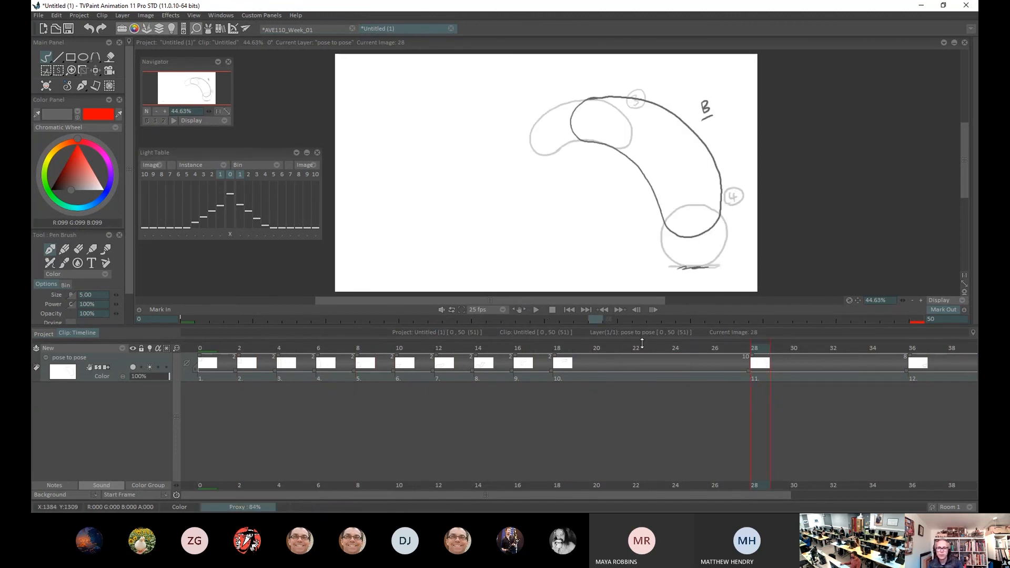
# Step: Insert a drawing on frame 20 and draw a slightly longer bean-shaped in-between, favouring shape 3 over the arched breakdown
pyautogui.moveTo(602, 349); pyautogui.dragTo(687, 347)
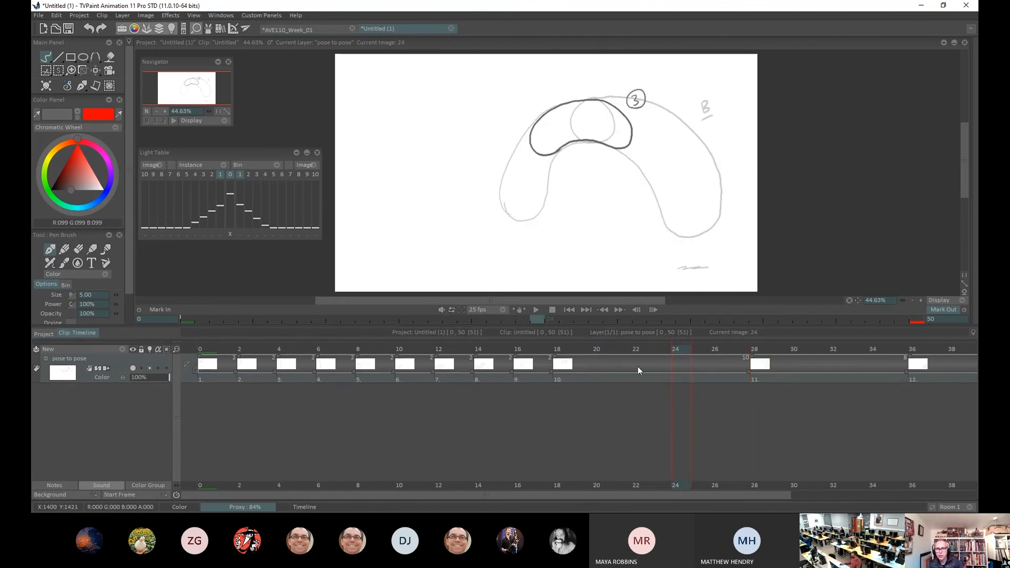
pyautogui.click(597, 371)
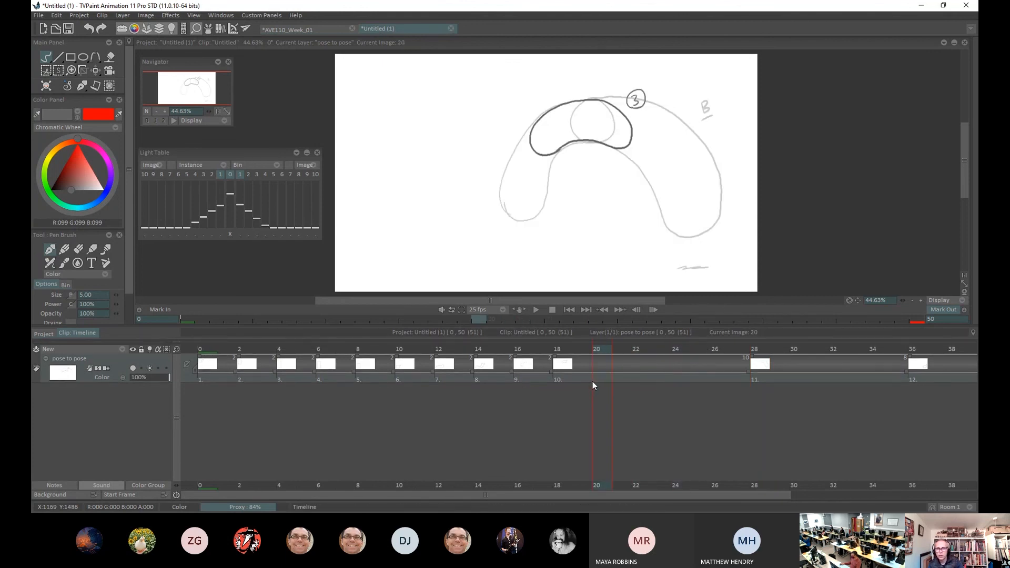
pyautogui.press('Return')
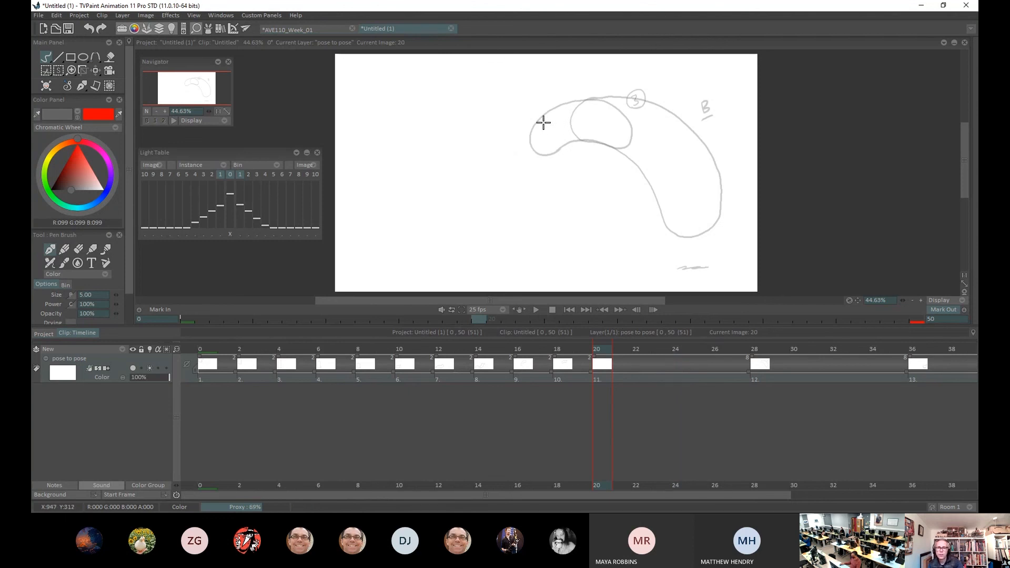
pyautogui.moveTo(558, 150)
pyautogui.mouseDown()
pyautogui.moveTo(631, 158)
pyautogui.moveTo(652, 137)
pyautogui.moveTo(644, 113)
pyautogui.moveTo(622, 100)
pyautogui.moveTo(560, 105)
pyautogui.mouseUp()
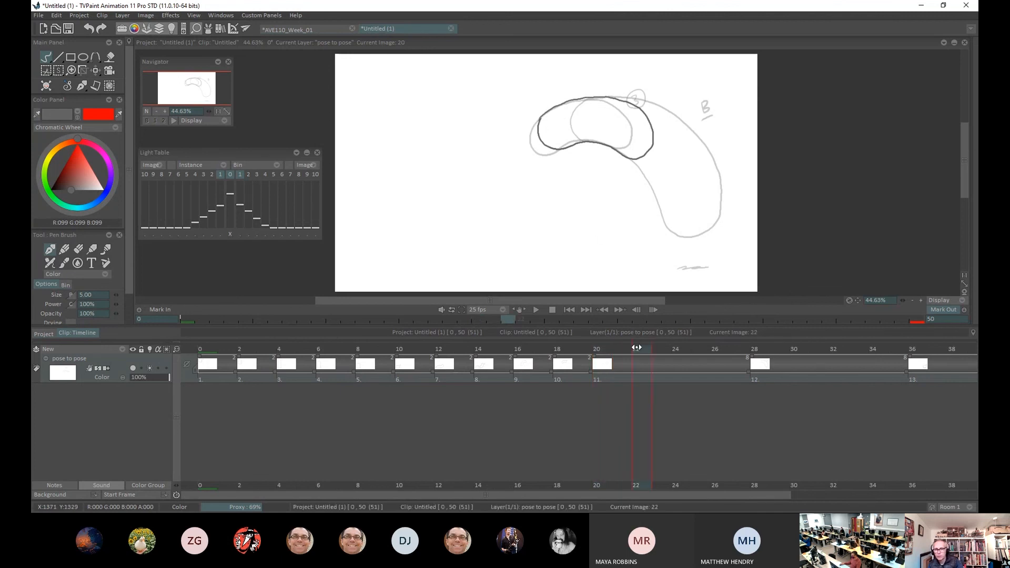
# Step: Insert drawings on frames 22 and 24 and draw in-betweens whose leading end reaches progressively further down the arc towards the frame 28 breakdown
pyautogui.press('Return')
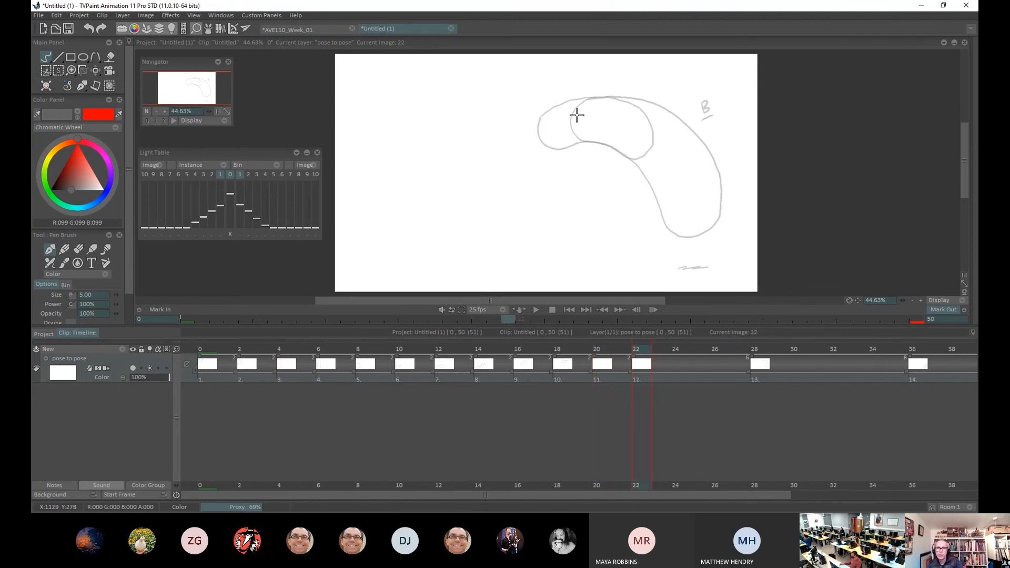
pyautogui.moveTo(572, 100)
pyautogui.mouseDown()
pyautogui.moveTo(559, 142)
pyautogui.moveTo(619, 152)
pyautogui.moveTo(660, 178)
pyautogui.moveTo(675, 166)
pyautogui.moveTo(673, 138)
pyautogui.moveTo(642, 100)
pyautogui.moveTo(597, 95)
pyautogui.moveTo(572, 100)
pyautogui.mouseUp()
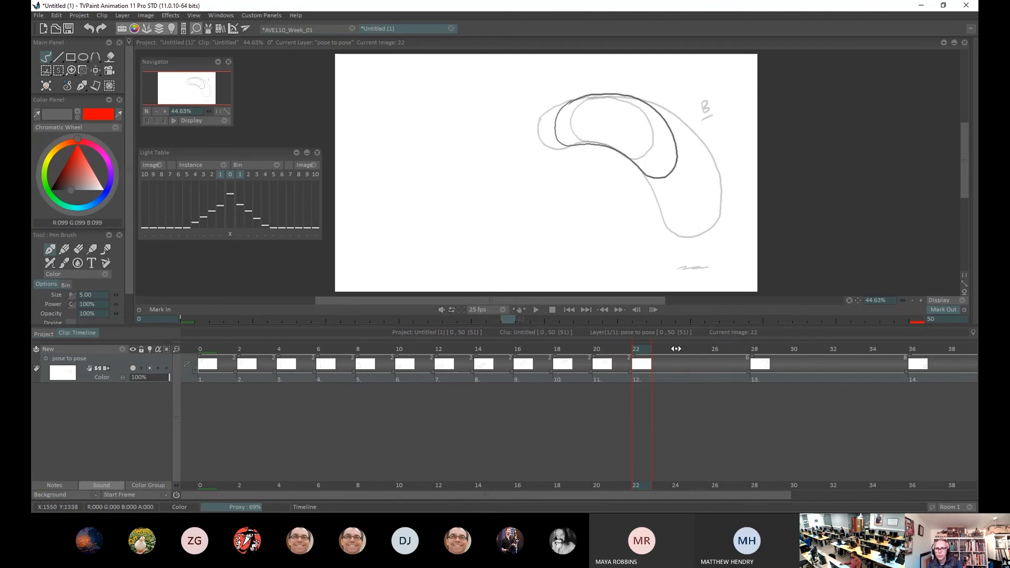
pyautogui.click(676, 349)
pyautogui.press('BackSpace')
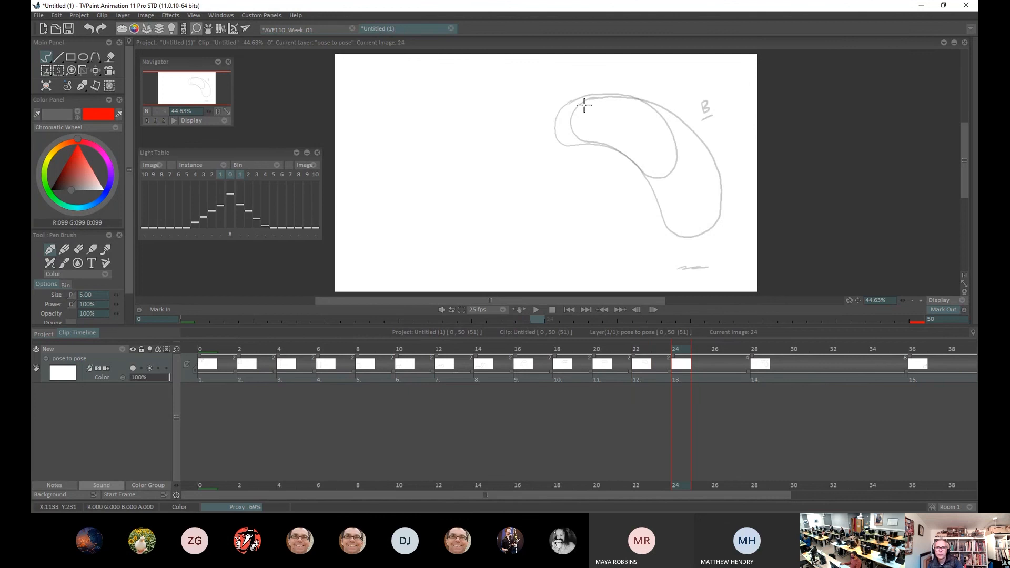
pyautogui.moveTo(591, 144)
pyautogui.mouseDown()
pyautogui.moveTo(673, 200)
pyautogui.moveTo(695, 184)
pyautogui.moveTo(685, 129)
pyautogui.moveTo(650, 103)
pyautogui.moveTo(589, 97)
pyautogui.mouseUp()
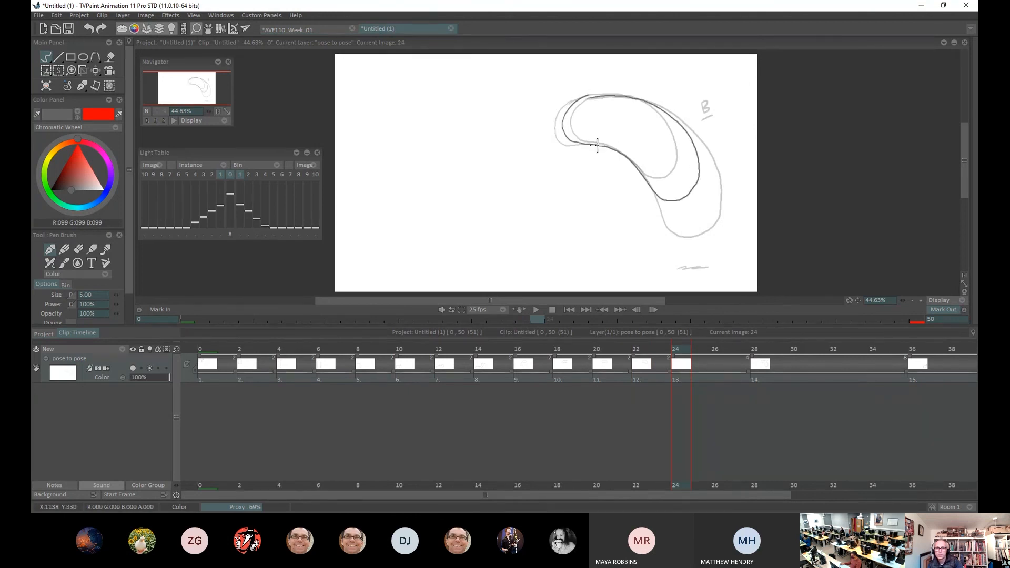
# Step: Insert a drawing on frame 26 and draw an in-between between the frame 24 shape and the arched breakdown
pyautogui.press('Right')
pyautogui.press('Right')
pyautogui.press('BackSpace')
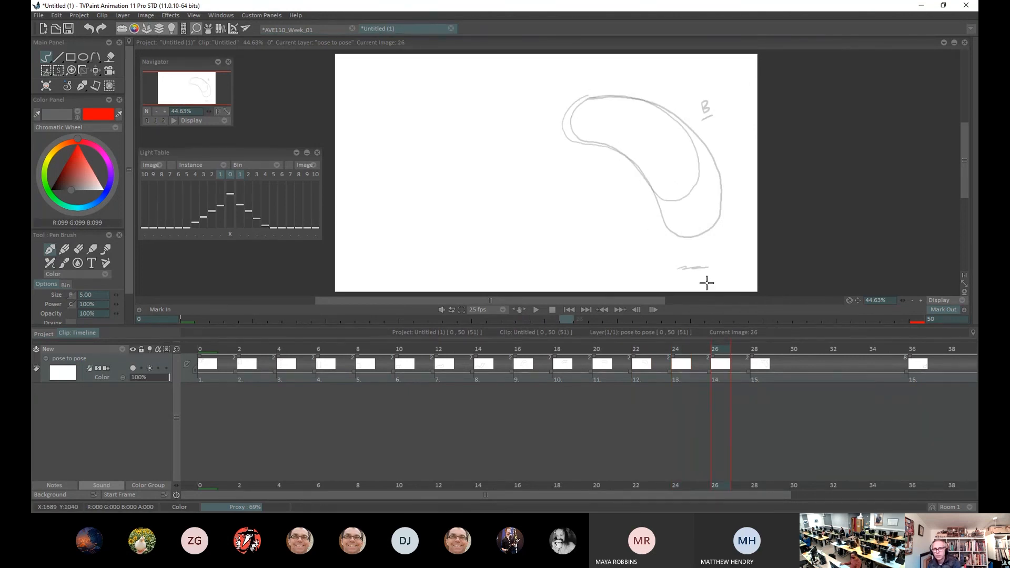
pyautogui.moveTo(591, 96)
pyautogui.mouseDown()
pyautogui.moveTo(569, 137)
pyautogui.moveTo(619, 154)
pyautogui.moveTo(667, 215)
pyautogui.moveTo(694, 213)
pyautogui.moveTo(709, 193)
pyautogui.moveTo(707, 158)
pyautogui.moveTo(681, 123)
pyautogui.moveTo(634, 99)
pyautogui.moveTo(598, 96)
pyautogui.mouseUp()
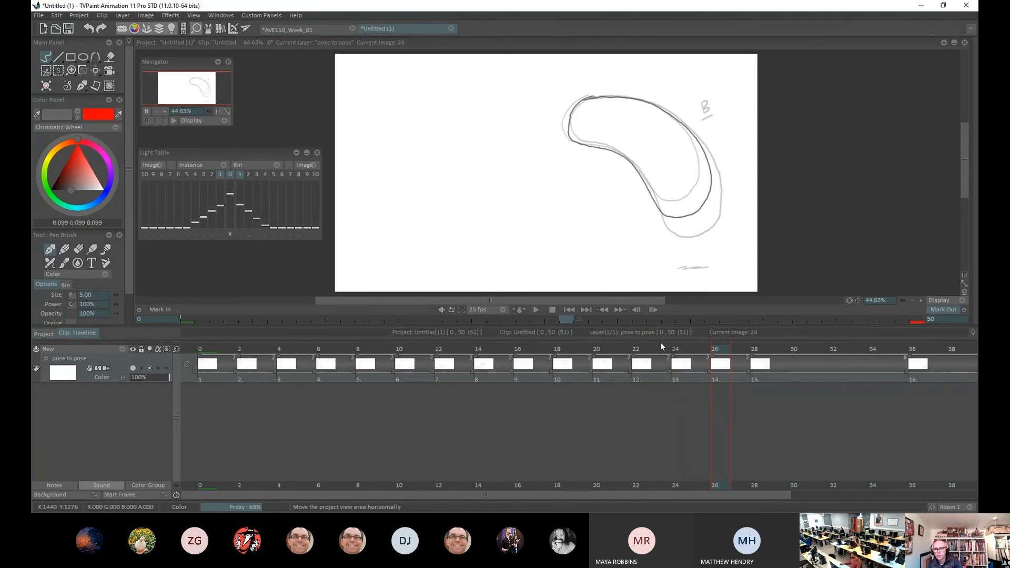
# Step: Hide the light table ghosts and compare the arched breakdown on frame 28 with circle 4 on frame 36
pyautogui.moveTo(711, 350)
pyautogui.mouseDown()
pyautogui.moveTo(234, 350)
pyautogui.moveTo(704, 340)
pyautogui.moveTo(790, 357)
pyautogui.moveTo(755, 358)
pyautogui.mouseUp()
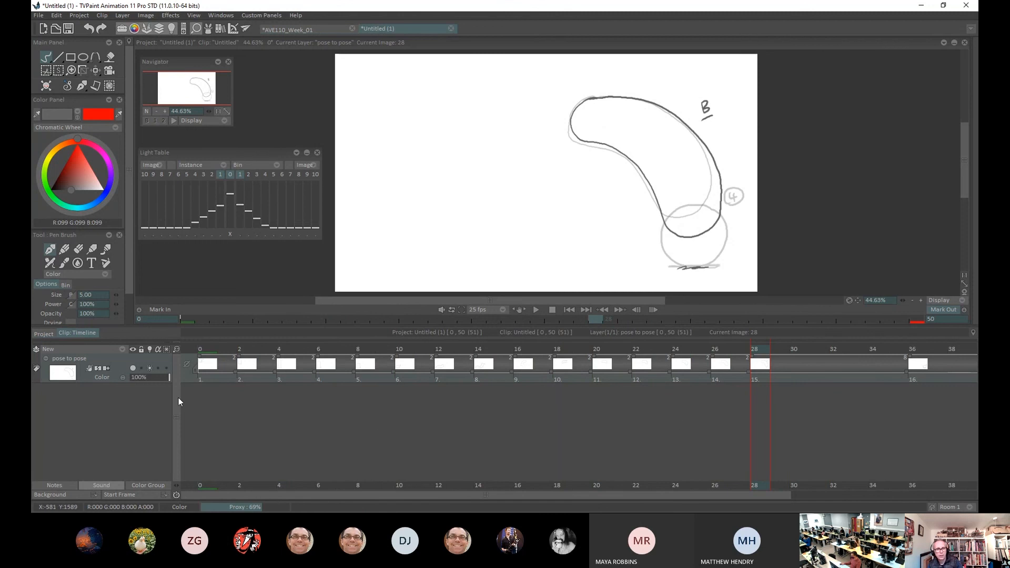
pyautogui.click(150, 368)
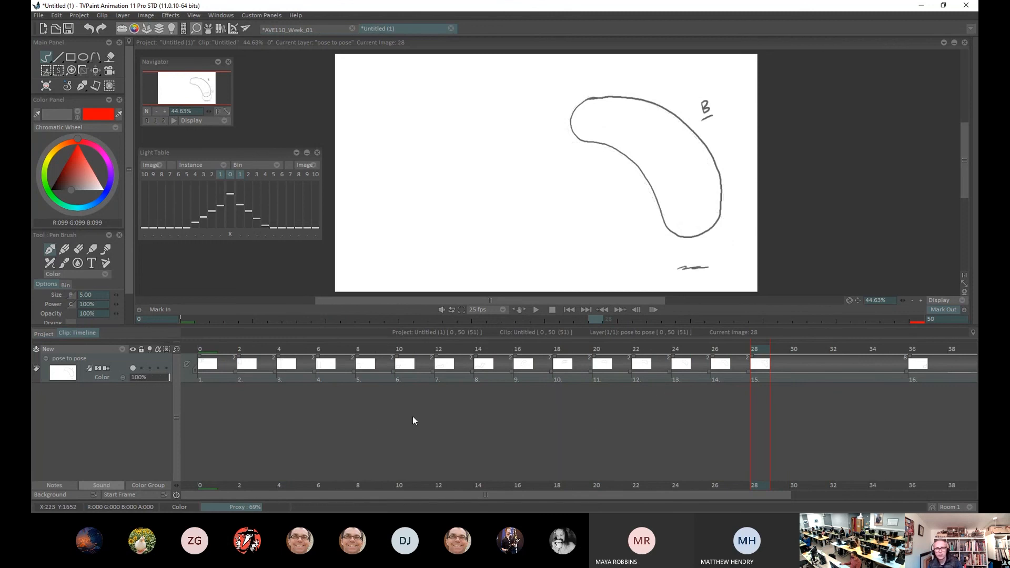
pyautogui.click(918, 358)
pyautogui.click(760, 351)
pyautogui.moveTo(567, 497); pyautogui.dragTo(741, 489)
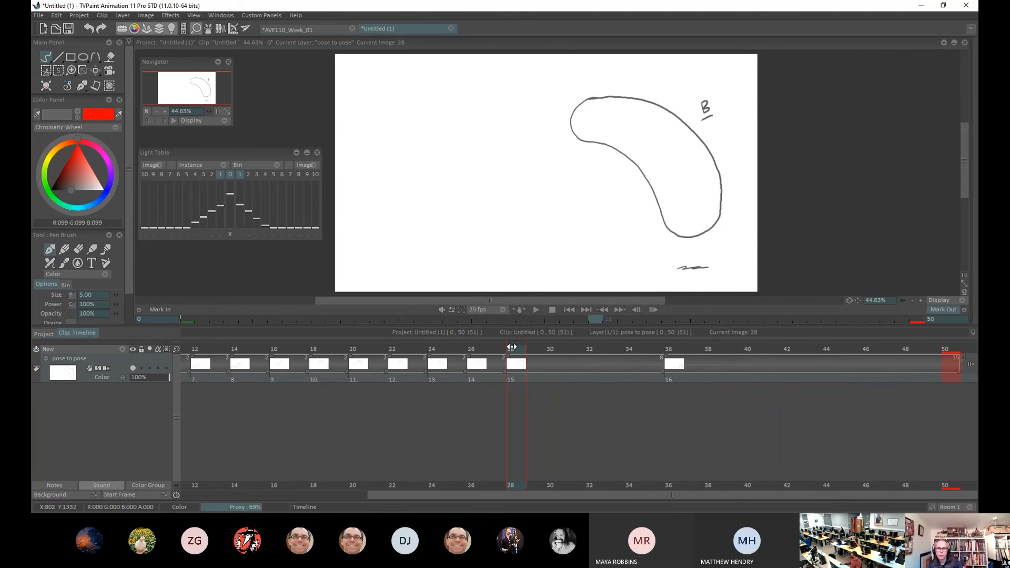
# Step: Show the light table ghosts, insert a drawing on frame 30 and draw a tall upright egg shape standing on the ground line
pyautogui.click(552, 349)
pyautogui.click(602, 348)
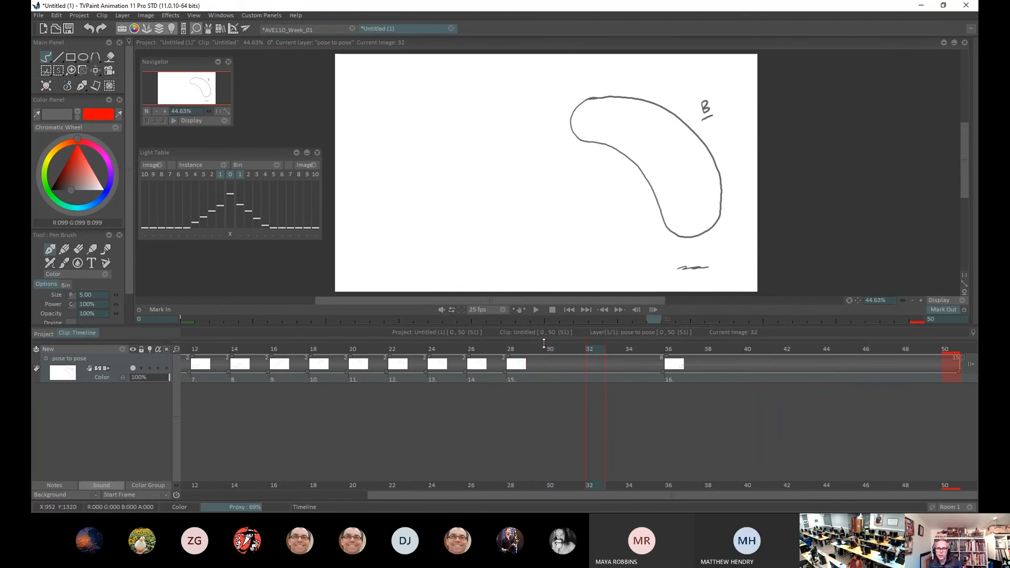
pyautogui.click(546, 349)
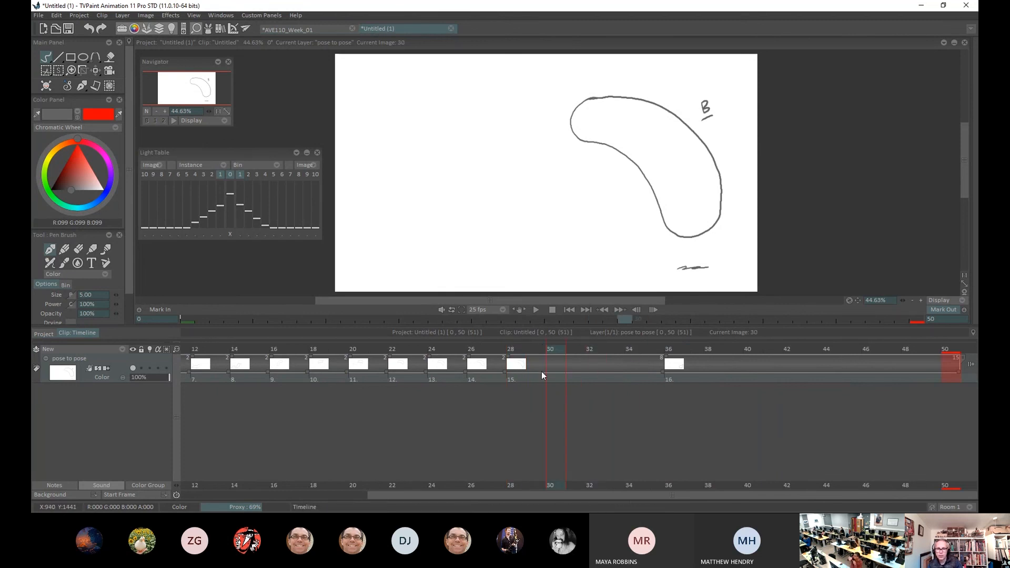
pyautogui.click(149, 368)
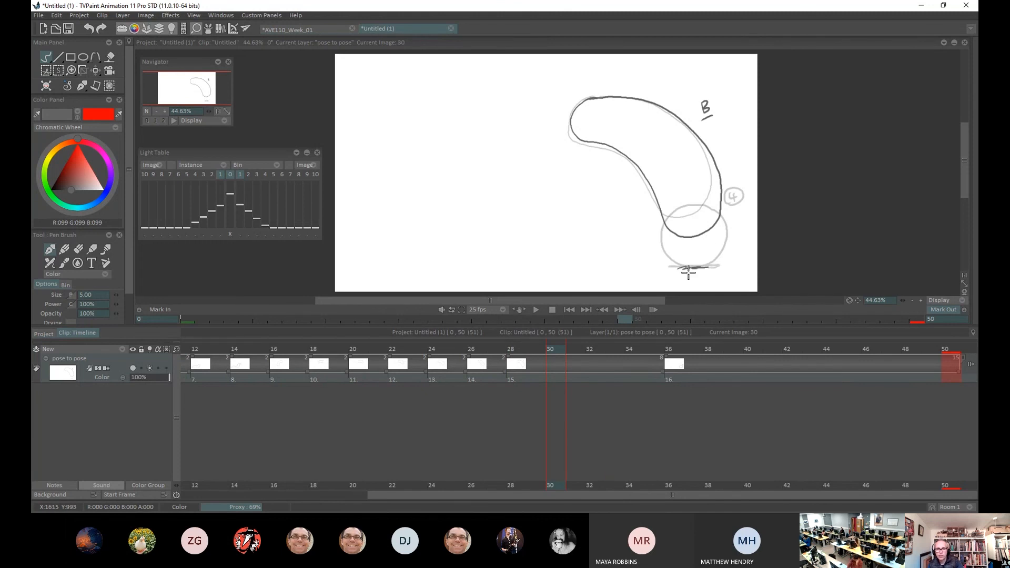
pyautogui.press('Return')
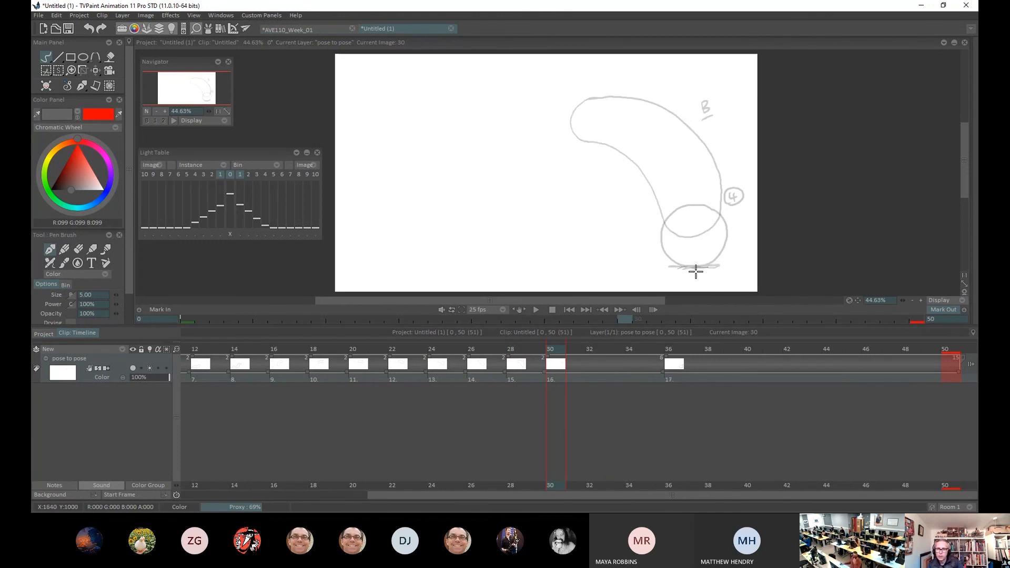
pyautogui.moveTo(703, 268)
pyautogui.mouseDown()
pyautogui.moveTo(724, 242)
pyautogui.moveTo(728, 191)
pyautogui.moveTo(712, 164)
pyautogui.moveTo(685, 154)
pyautogui.moveTo(657, 176)
pyautogui.moveTo(663, 235)
pyautogui.moveTo(671, 258)
pyautogui.moveTo(691, 268)
pyautogui.moveTo(723, 268)
pyautogui.moveTo(660, 268)
pyautogui.mouseUp()
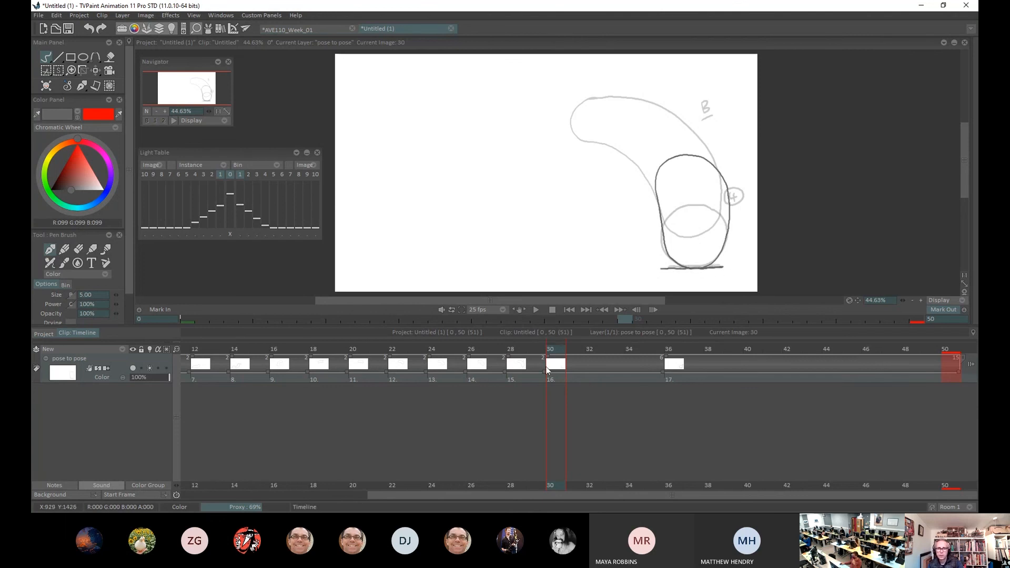
# Step: Insert a drawing on frame 32 and draw a wide squashed oval on the ground line, undoing and redrawing the first attempt
pyautogui.moveTo(559, 349); pyautogui.dragTo(589, 350)
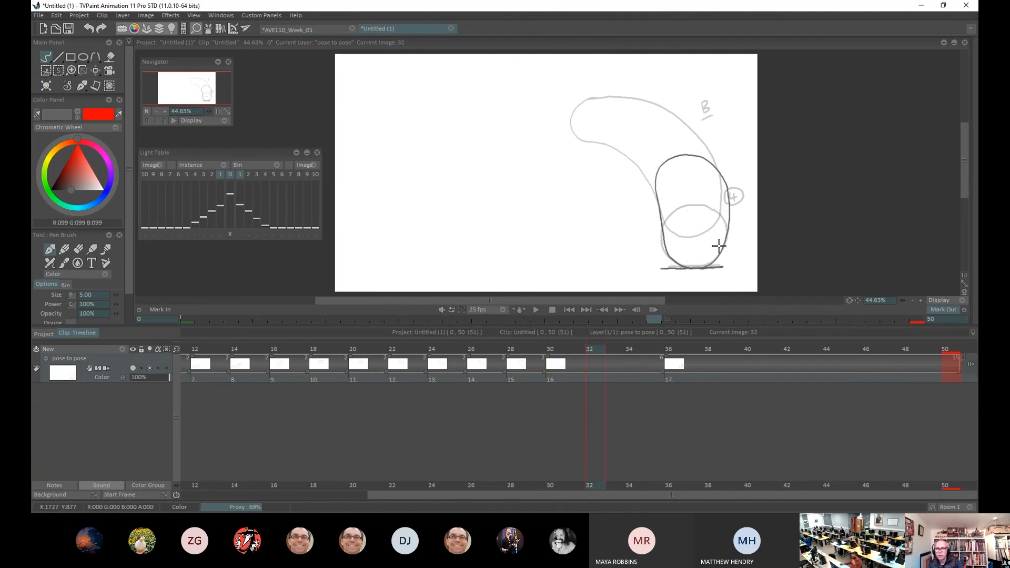
pyautogui.press('Return')
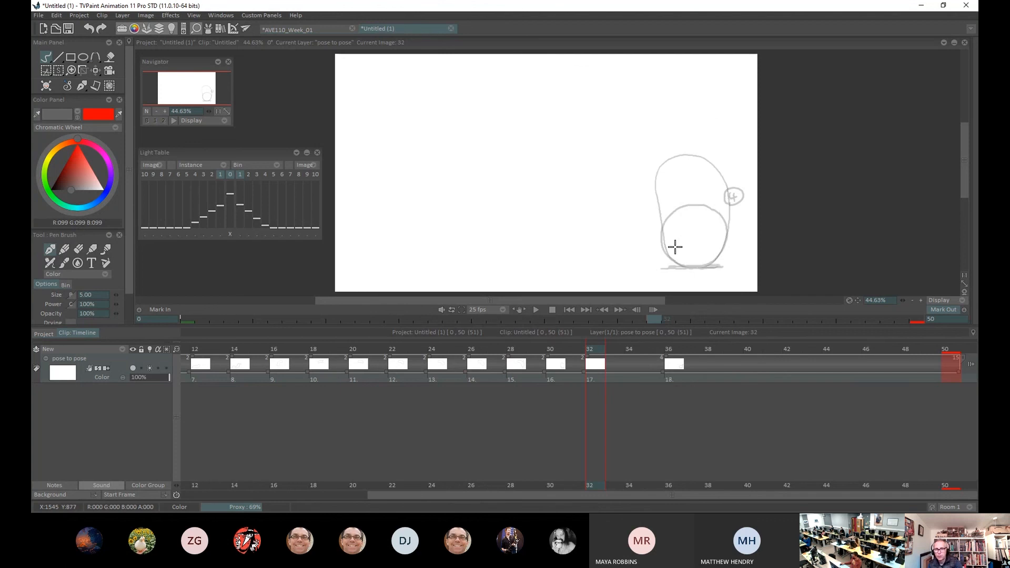
pyautogui.moveTo(709, 266)
pyautogui.mouseDown()
pyautogui.moveTo(747, 236)
pyautogui.moveTo(724, 201)
pyautogui.moveTo(675, 199)
pyautogui.moveTo(648, 214)
pyautogui.moveTo(638, 243)
pyautogui.moveTo(652, 261)
pyautogui.moveTo(731, 267)
pyautogui.moveTo(656, 271)
pyautogui.moveTo(699, 273)
pyautogui.mouseUp()
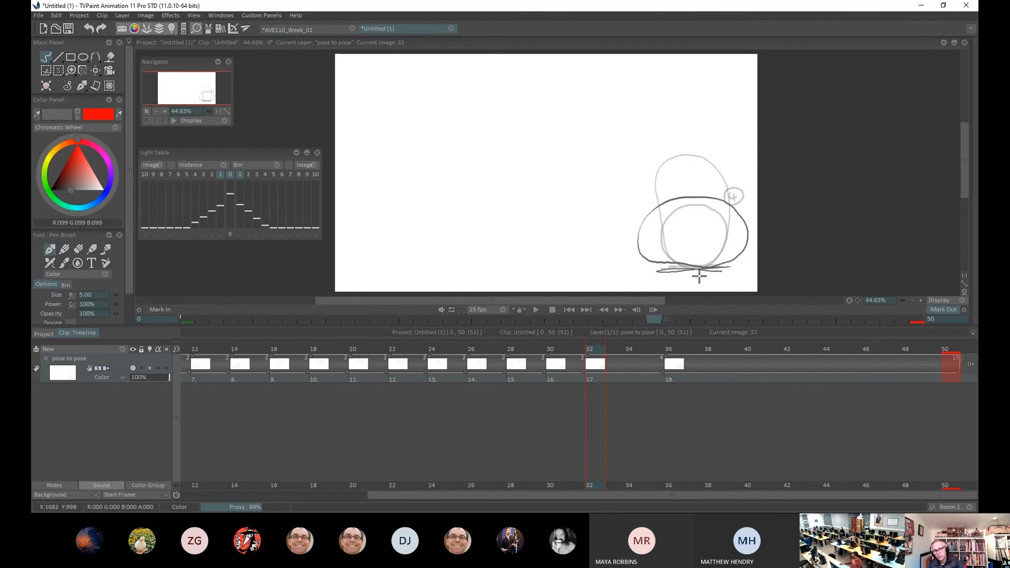
pyautogui.hotkey('ctrl', 'z')
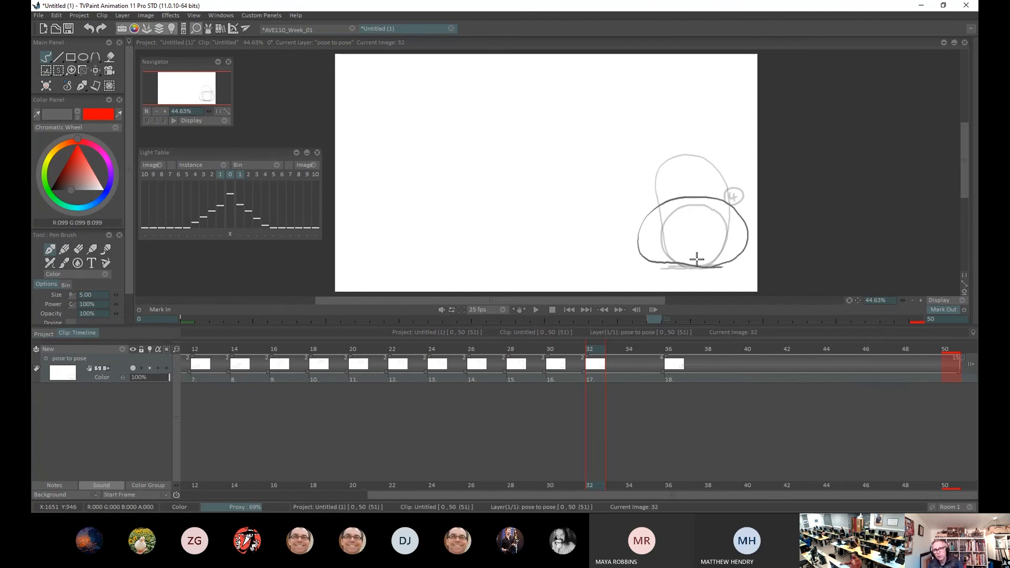
pyautogui.hotkey('ctrl', 'z')
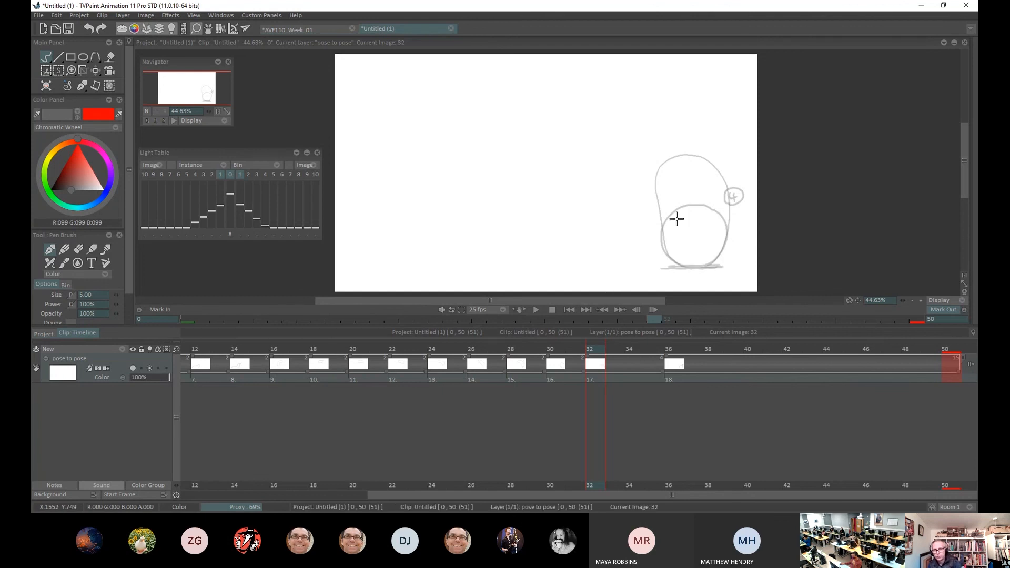
pyautogui.moveTo(711, 266)
pyautogui.mouseDown()
pyautogui.moveTo(743, 232)
pyautogui.moveTo(707, 204)
pyautogui.moveTo(678, 203)
pyautogui.moveTo(644, 223)
pyautogui.moveTo(645, 248)
pyautogui.moveTo(663, 262)
pyautogui.moveTo(732, 261)
pyautogui.moveTo(655, 268)
pyautogui.mouseUp()
# Step: Insert a drawing on frame 34 and draw a flatter, wider, slightly tilted oval with a ground line beneath it
pyautogui.click(634, 351)
pyautogui.press('BackSpace')
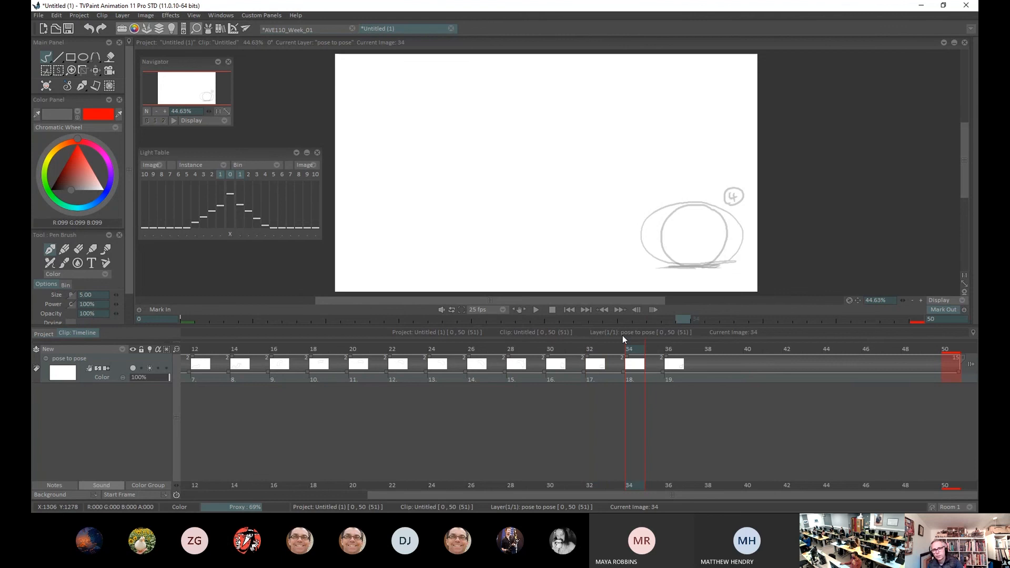
pyautogui.moveTo(693, 267)
pyautogui.mouseDown()
pyautogui.moveTo(745, 259)
pyautogui.moveTo(757, 243)
pyautogui.moveTo(747, 228)
pyautogui.moveTo(711, 226)
pyautogui.moveTo(657, 237)
pyautogui.moveTo(643, 269)
pyautogui.mouseUp()
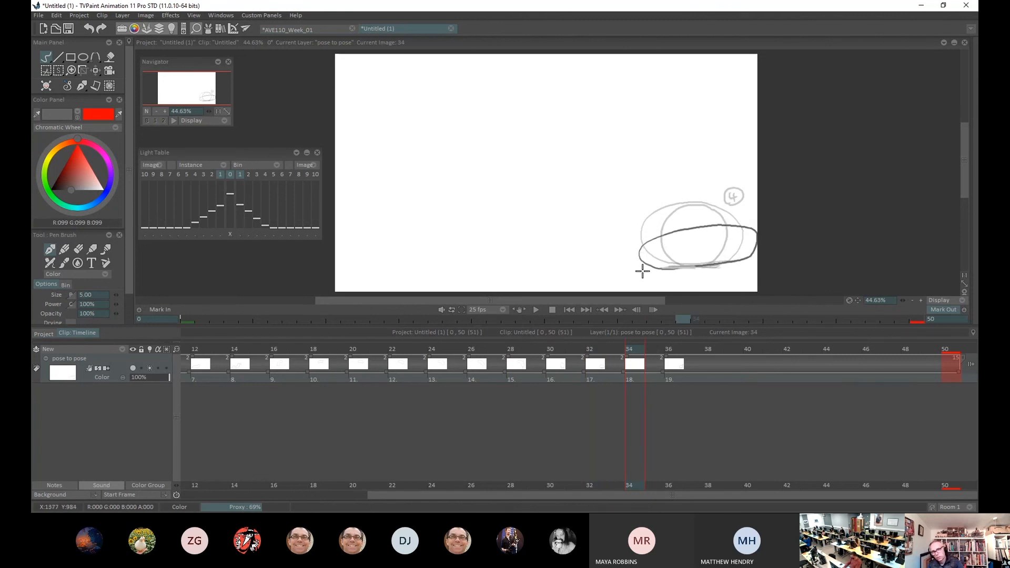
pyautogui.moveTo(736, 265); pyautogui.dragTo(629, 270)
# Step: Play the animation to check the landing in-betweens up to circle 4, and stop playback
pyautogui.click(536, 310)
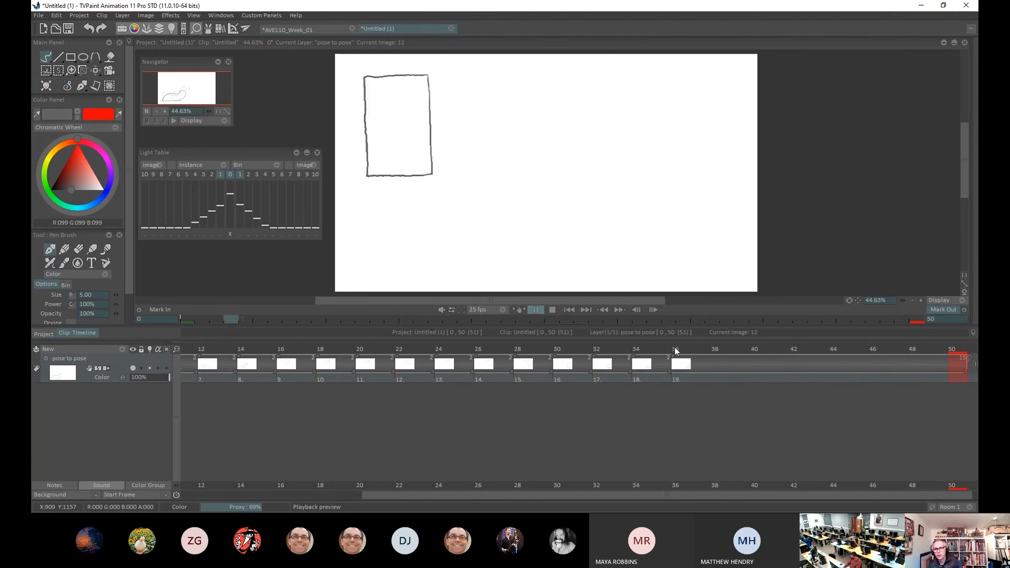
pyautogui.click(665, 371)
pyautogui.moveTo(415, 495); pyautogui.dragTo(587, 460)
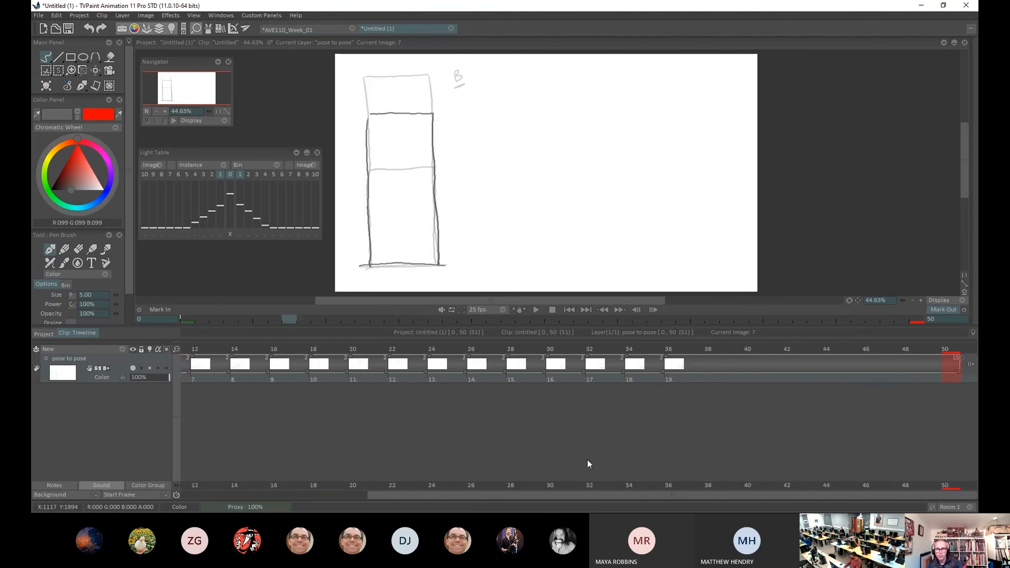
# Step: Insert a drawing on frame 42, trace circle 4 with its ground line and label it with a circled 5
pyautogui.click(679, 349)
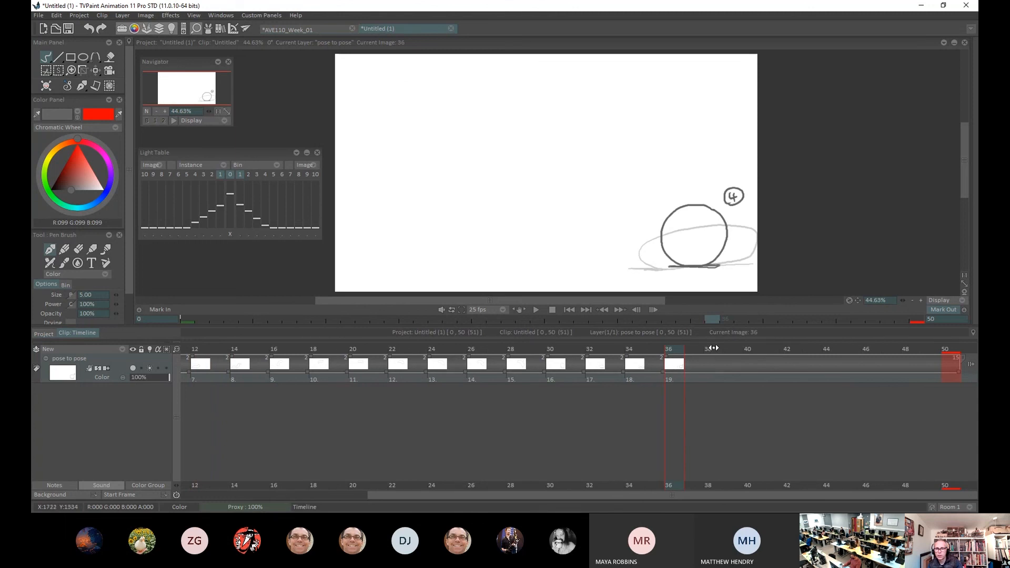
pyautogui.click(705, 378)
pyautogui.click(785, 358)
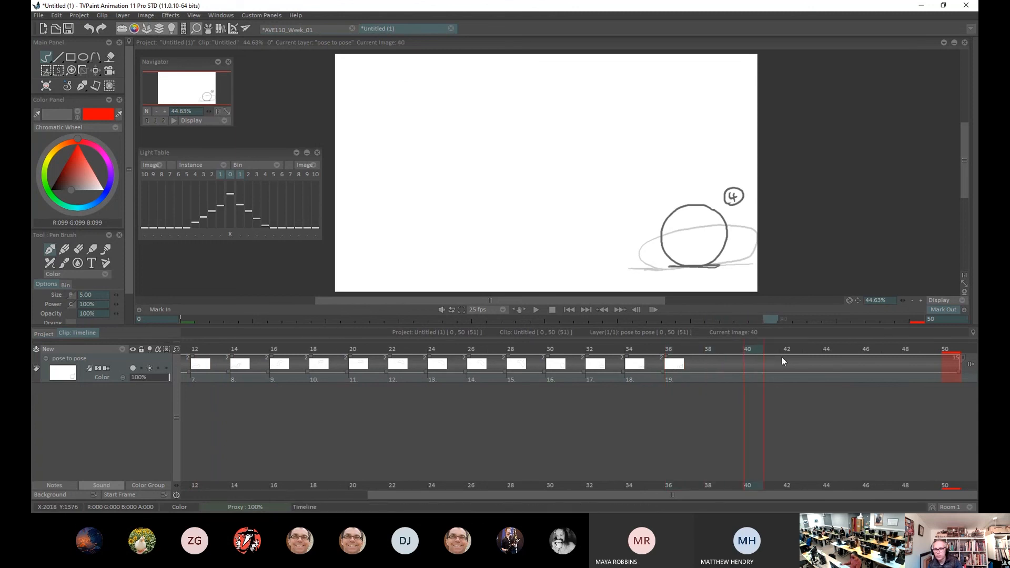
pyautogui.moveTo(667, 267); pyautogui.dragTo(716, 266)
pyautogui.moveTo(709, 264)
pyautogui.mouseDown()
pyautogui.moveTo(681, 210)
pyautogui.moveTo(663, 241)
pyautogui.mouseUp()
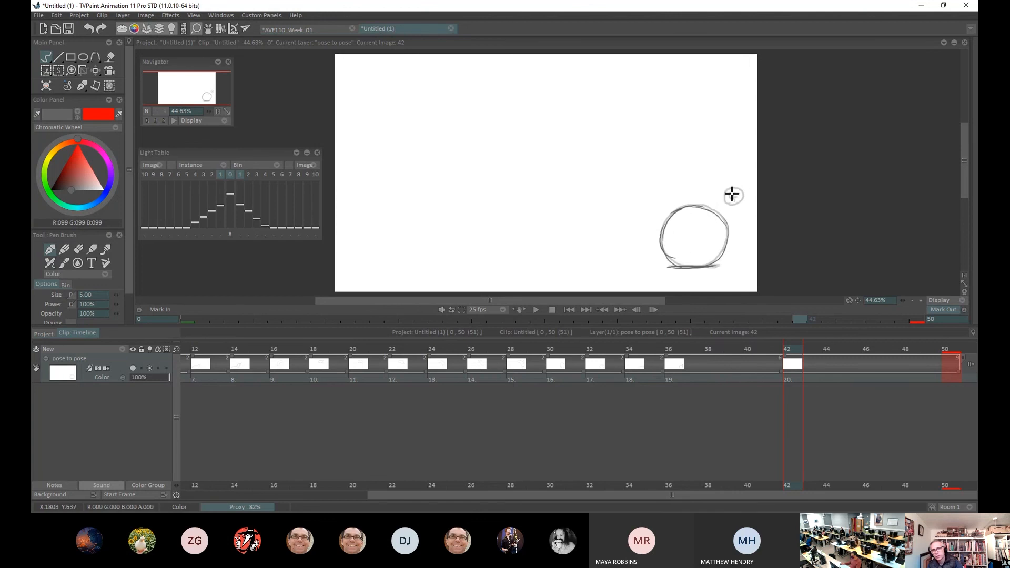
pyautogui.moveTo(745, 199); pyautogui.dragTo(727, 203)
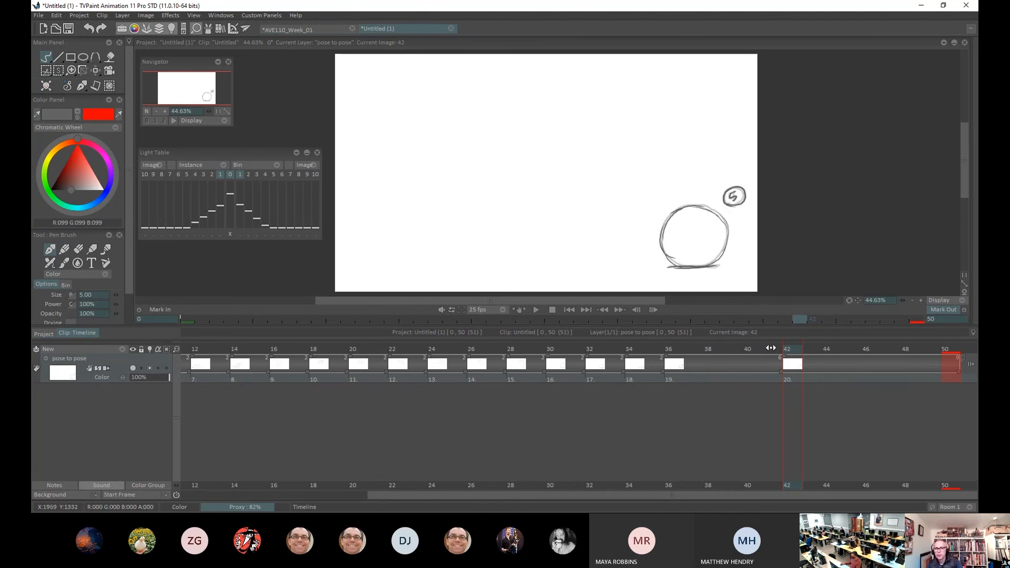
# Step: Move the circle 5 key drawing to frame 44 and scrub between it and the frames around circle 4
pyautogui.moveTo(792, 349)
pyautogui.mouseDown()
pyautogui.moveTo(655, 353)
pyautogui.moveTo(481, 384)
pyautogui.moveTo(608, 363)
pyautogui.moveTo(724, 361)
pyautogui.mouseUp()
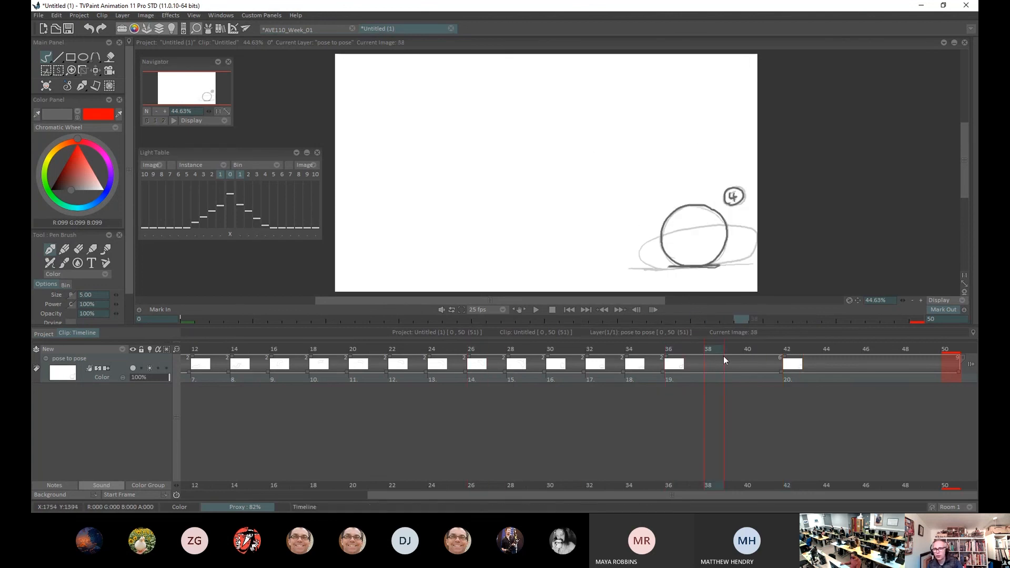
pyautogui.moveTo(787, 362); pyautogui.dragTo(827, 362)
pyautogui.click(627, 356)
pyautogui.moveTo(627, 356); pyautogui.dragTo(670, 362)
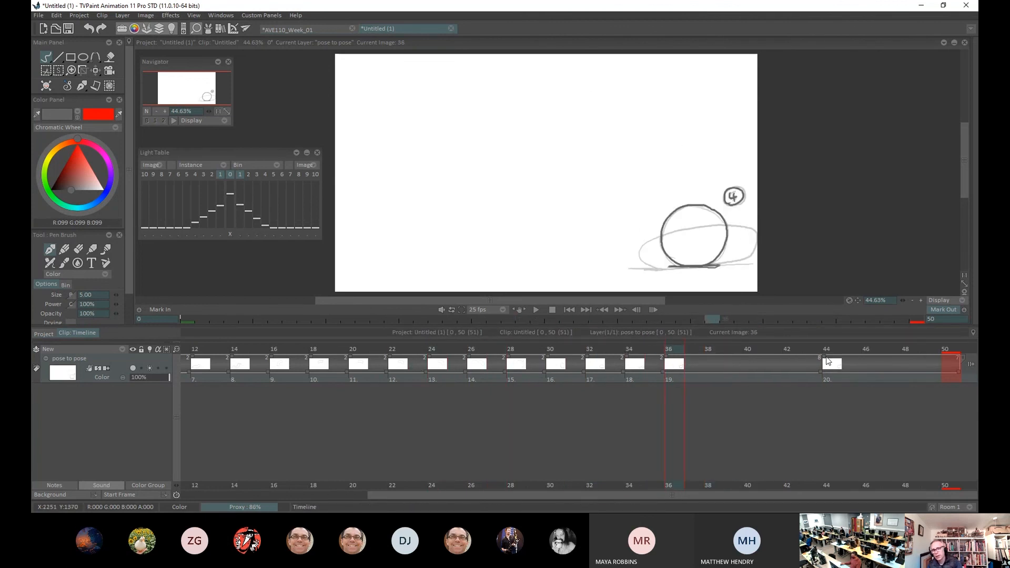
pyautogui.click(828, 361)
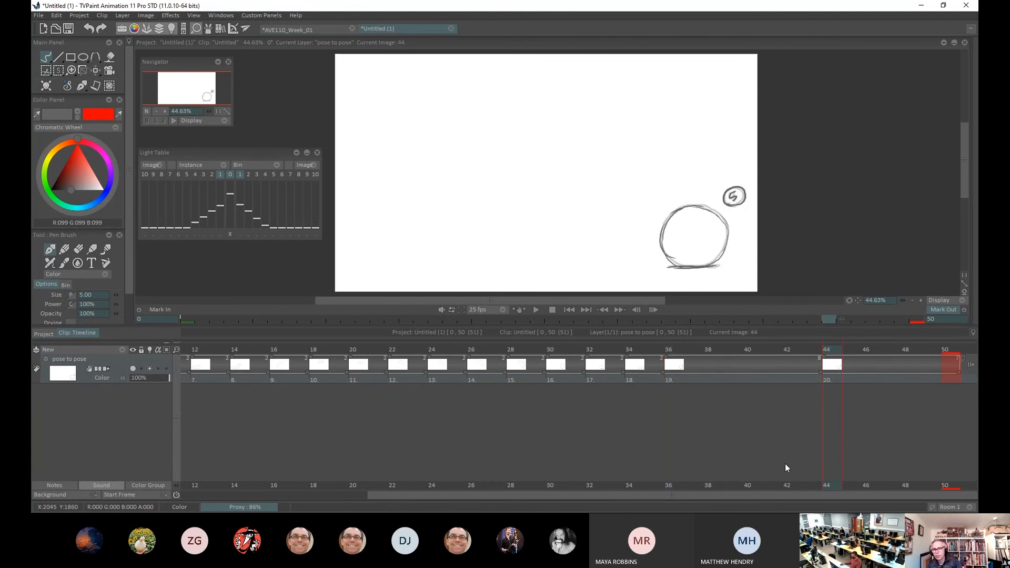
pyautogui.click(627, 350)
pyautogui.click(675, 364)
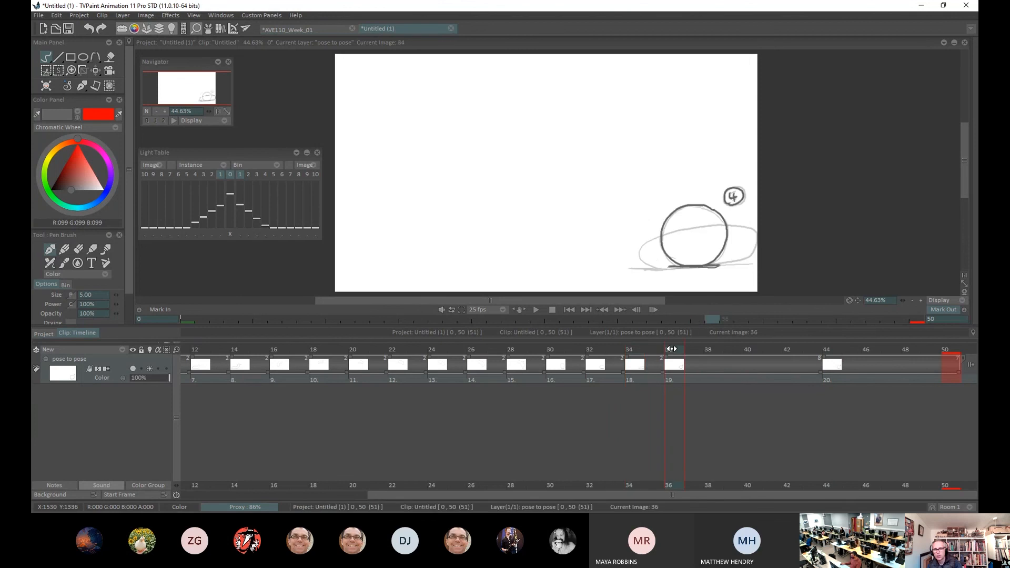
# Step: Insert a drawing on frame 38 and draw a circle stretched slightly taller than circle 4 on the ground line
pyautogui.click(713, 363)
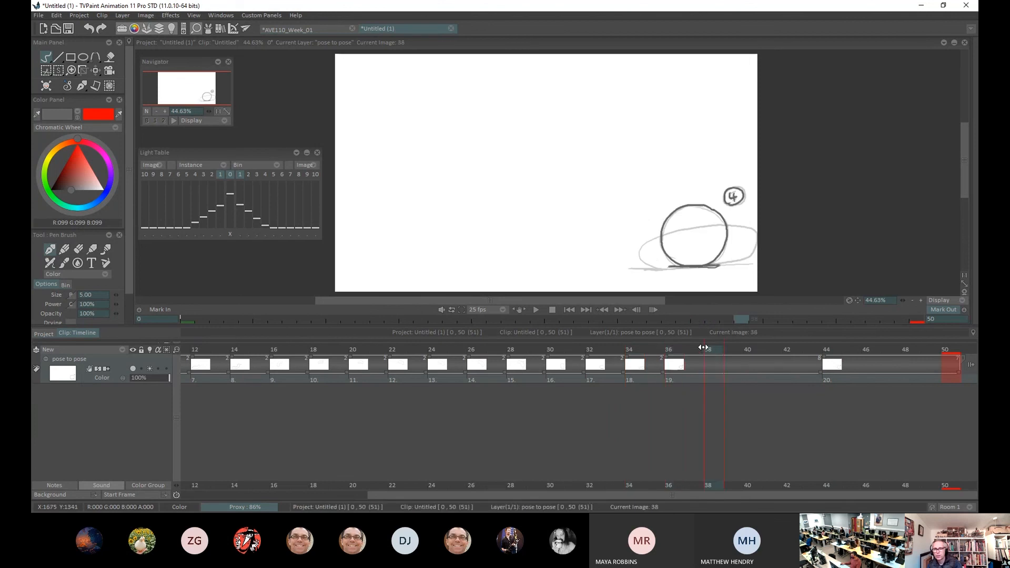
pyautogui.click(705, 216)
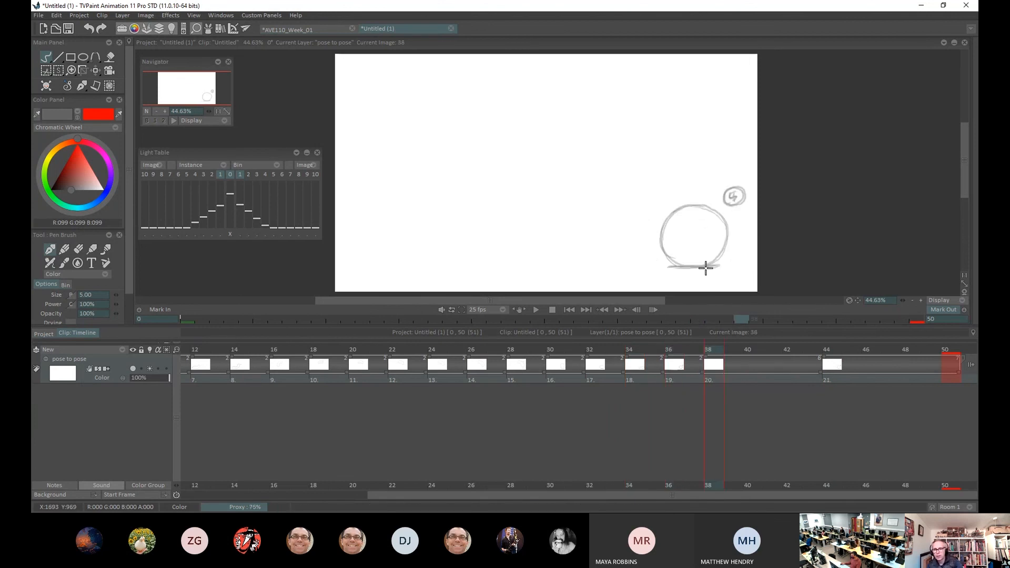
pyautogui.moveTo(707, 265)
pyautogui.mouseDown()
pyautogui.moveTo(723, 212)
pyautogui.moveTo(727, 244)
pyautogui.moveTo(703, 206)
pyautogui.moveTo(723, 211)
pyautogui.moveTo(689, 192)
pyautogui.mouseUp()
pyautogui.moveTo(662, 226)
pyautogui.mouseDown()
pyautogui.moveTo(683, 265)
pyautogui.moveTo(667, 252)
pyautogui.moveTo(710, 262)
pyautogui.moveTo(682, 263)
pyautogui.moveTo(707, 267)
pyautogui.mouseUp()
# Step: Insert a drawing on frame 40 and draw an oval slightly taller than the frame 38 shape, with its ground line
pyautogui.click(749, 350)
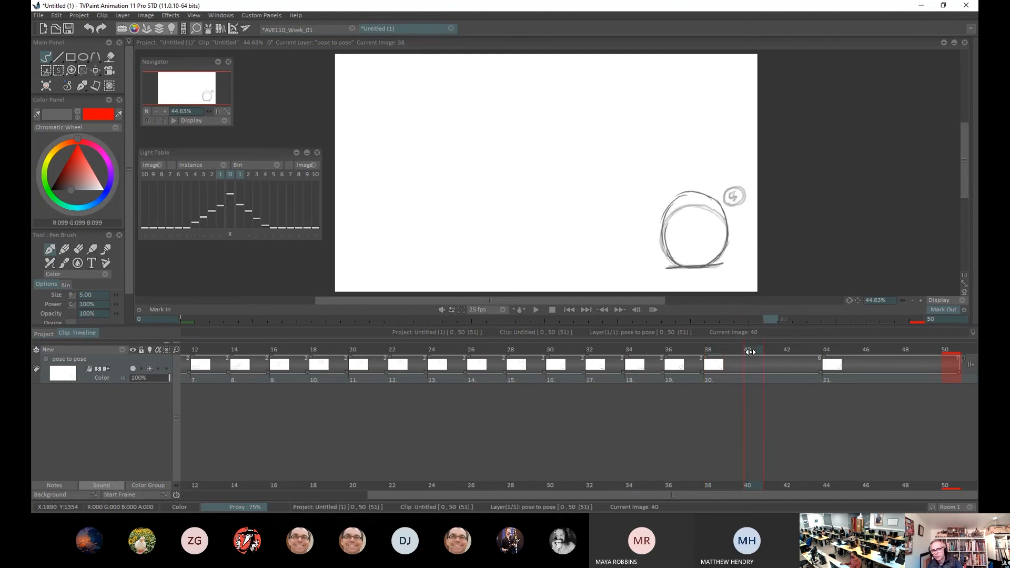
pyautogui.click(706, 228)
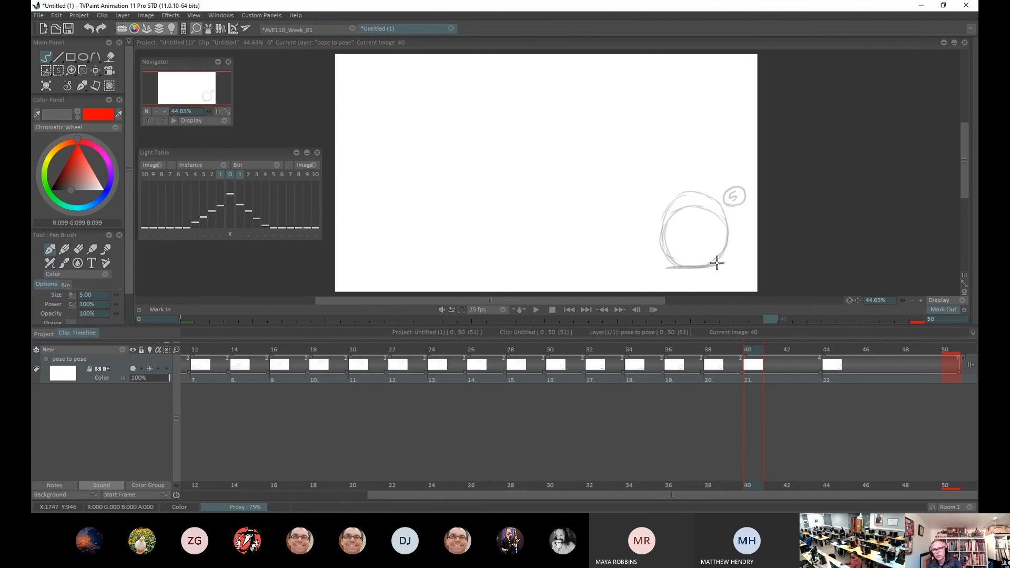
pyautogui.moveTo(724, 245)
pyautogui.mouseDown()
pyautogui.moveTo(716, 196)
pyautogui.moveTo(685, 185)
pyautogui.moveTo(663, 212)
pyautogui.moveTo(665, 245)
pyautogui.moveTo(675, 261)
pyautogui.moveTo(717, 267)
pyautogui.moveTo(666, 269)
pyautogui.mouseUp()
# Step: Insert a drawing on frame 42 and draw an oval slightly shorter than the frame 40 shape
pyautogui.click(787, 350)
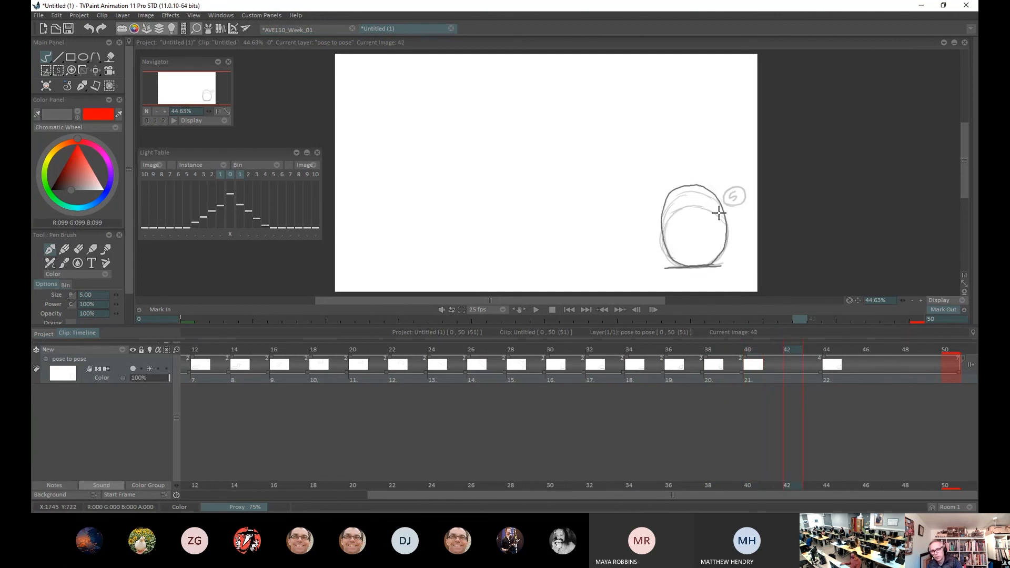
pyautogui.click(719, 213)
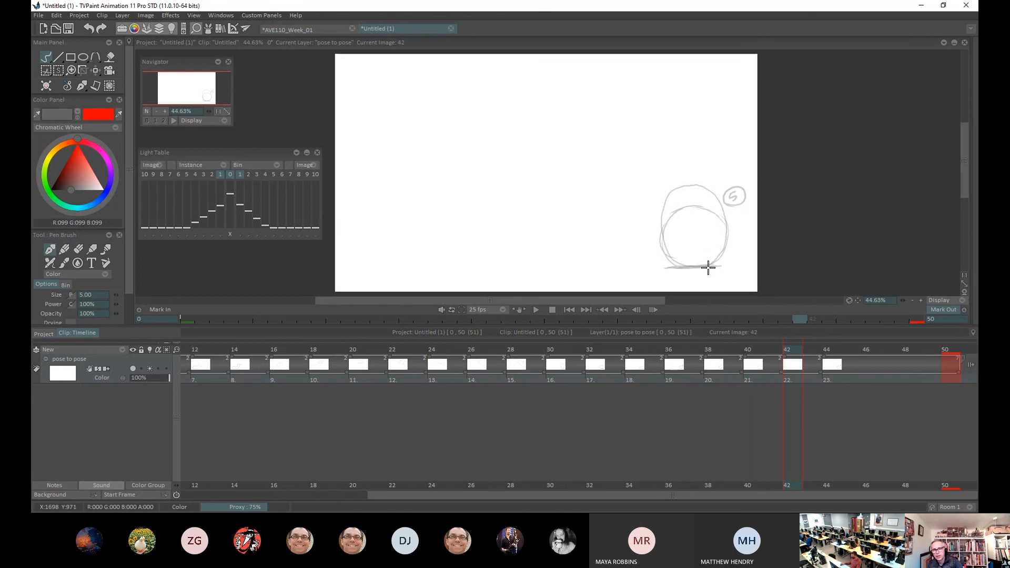
pyautogui.moveTo(725, 213)
pyautogui.mouseDown()
pyautogui.moveTo(686, 190)
pyautogui.moveTo(661, 221)
pyautogui.moveTo(665, 252)
pyautogui.moveTo(681, 268)
pyautogui.moveTo(714, 257)
pyautogui.mouseUp()
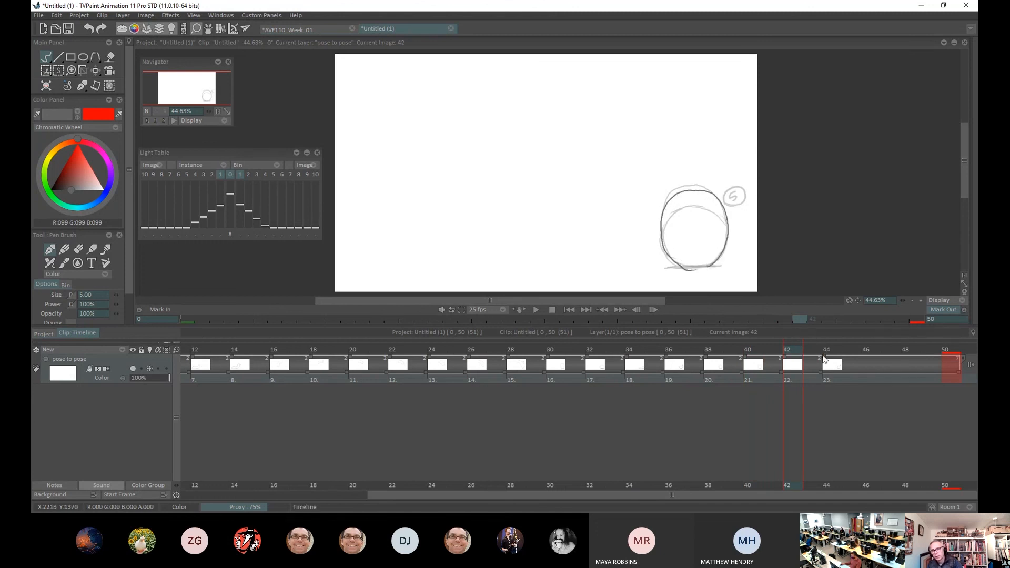
# Step: Move the circle 5 key drawing to frame 48, and insert an in-between on frame 44 slightly shorter than the frame 42 oval
pyautogui.moveTo(825, 359); pyautogui.dragTo(902, 360)
pyautogui.click(835, 355)
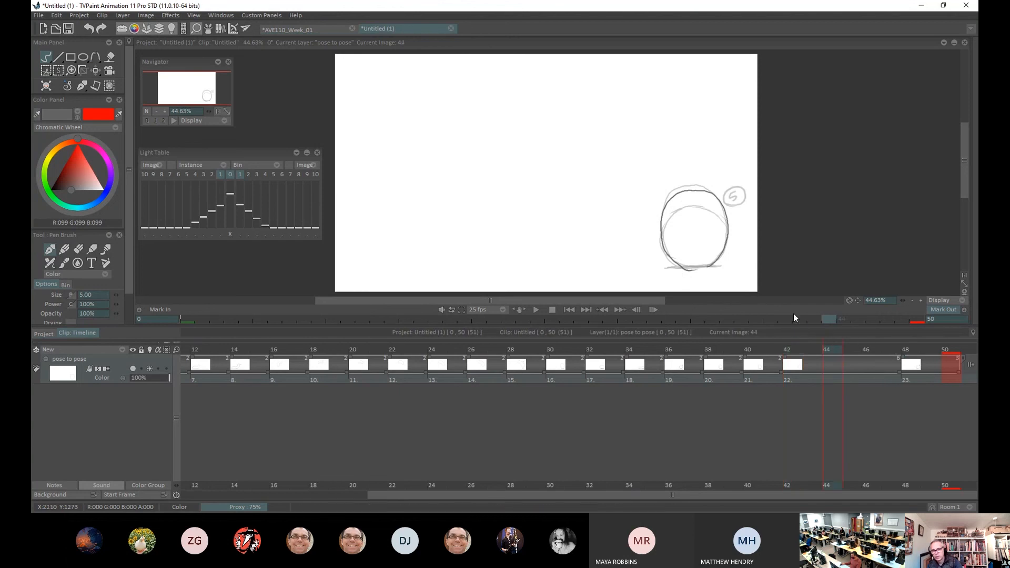
pyautogui.press('Insert')
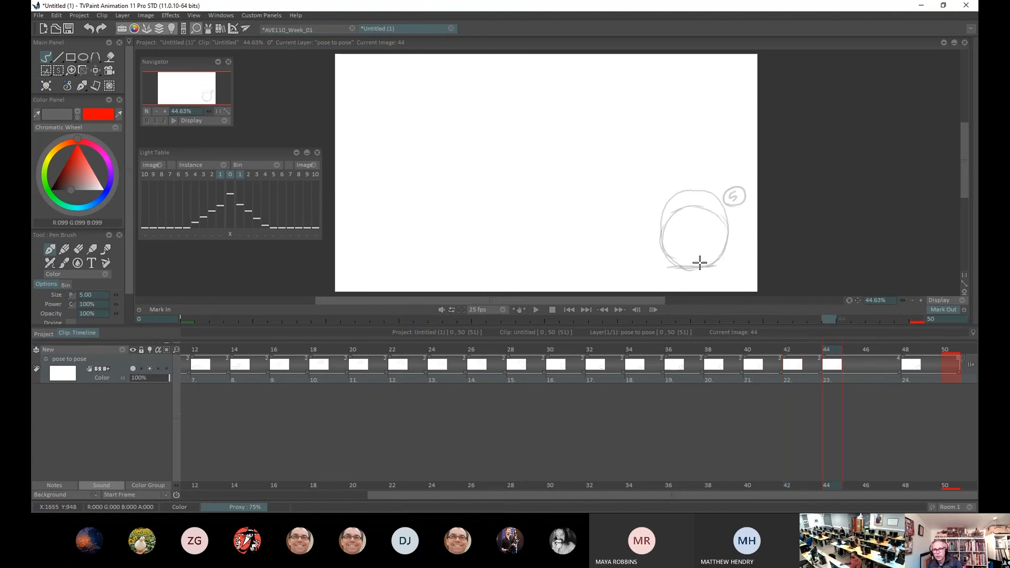
pyautogui.moveTo(717, 267); pyautogui.dragTo(679, 269)
pyautogui.moveTo(663, 221)
pyautogui.mouseDown()
pyautogui.moveTo(667, 259)
pyautogui.moveTo(686, 268)
pyautogui.moveTo(720, 255)
pyautogui.mouseUp()
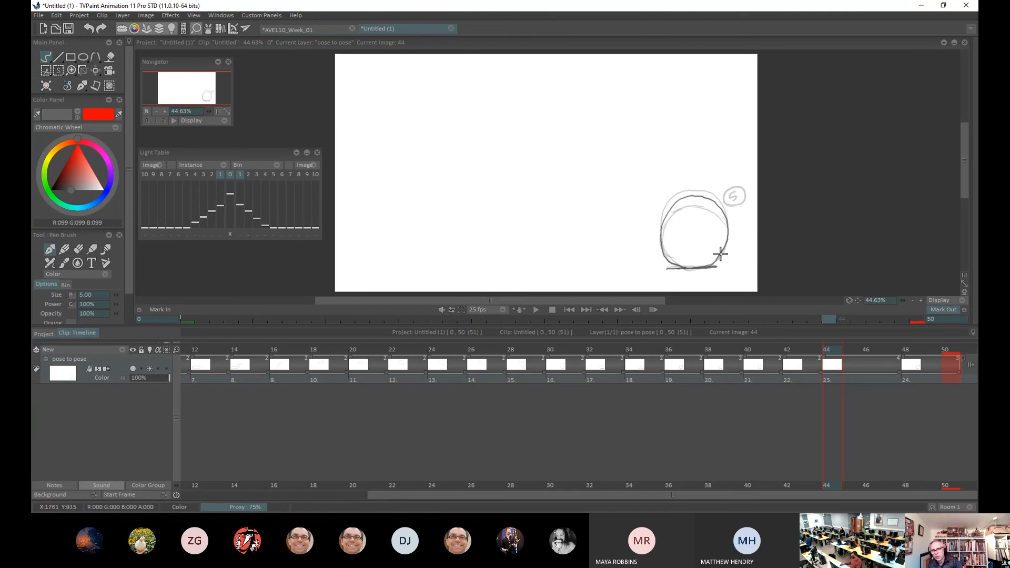
# Step: Insert a drawing on frame 46 and draw the last in-between settling close to circle 5, redrawing the first outline
pyautogui.click(863, 349)
pyautogui.press('F7')
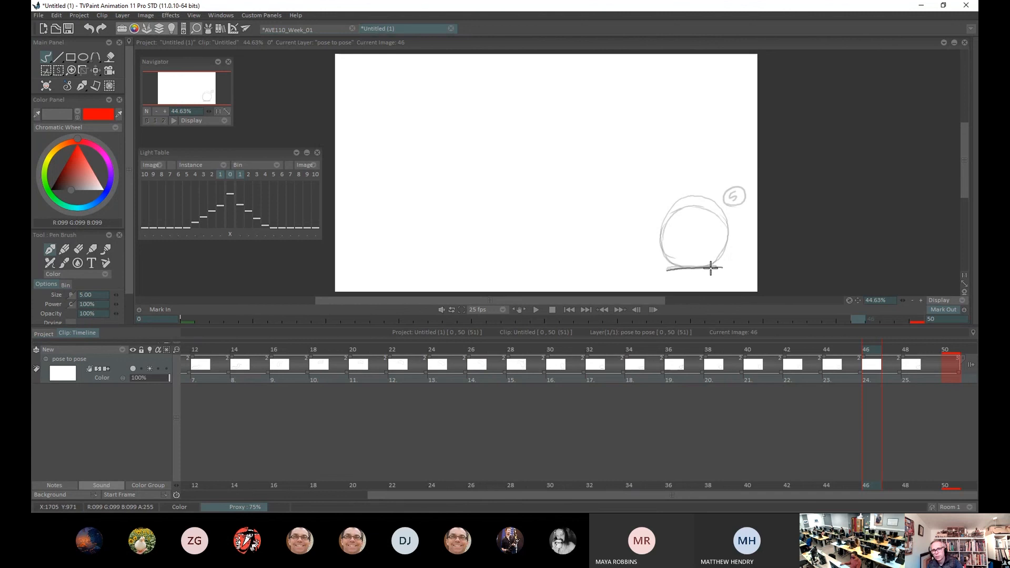
pyautogui.moveTo(711, 268); pyautogui.dragTo(723, 249)
pyautogui.moveTo(700, 206); pyautogui.dragTo(669, 217)
pyautogui.hotkey('ctrl', 'z')
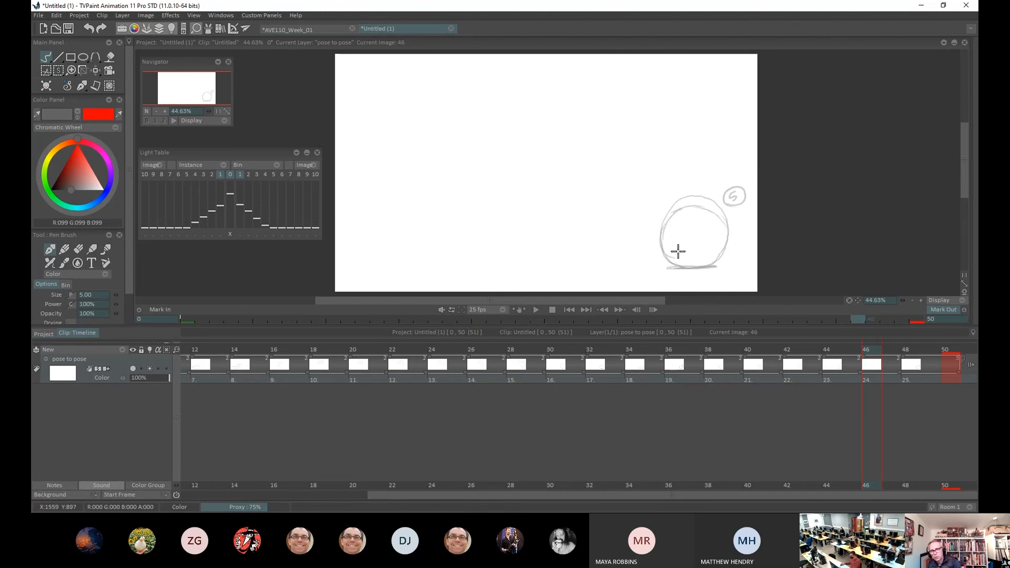
pyautogui.moveTo(704, 268); pyautogui.dragTo(725, 247)
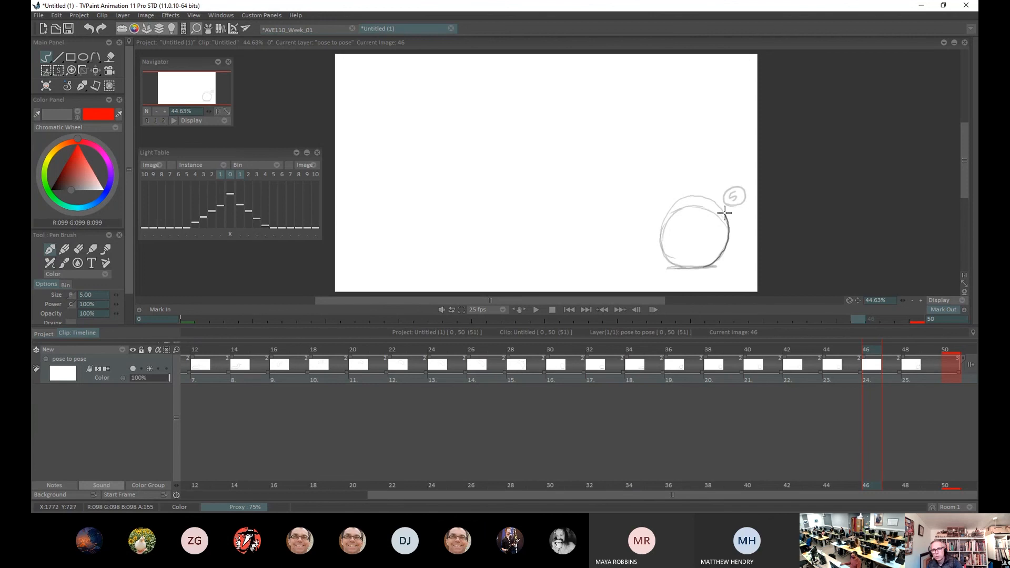
pyautogui.moveTo(670, 211)
pyautogui.mouseDown()
pyautogui.moveTo(659, 236)
pyautogui.moveTo(666, 260)
pyautogui.moveTo(718, 268)
pyautogui.moveTo(665, 270)
pyautogui.mouseUp()
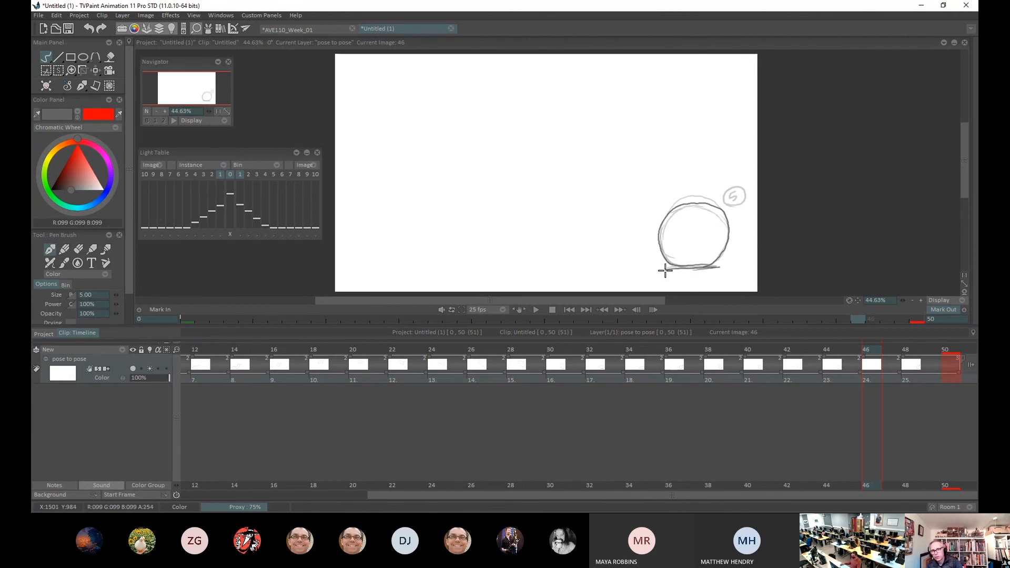
# Step: Play, stop and replay the animation to review the completed square-to-circle motion and its settle
pyautogui.click(536, 310)
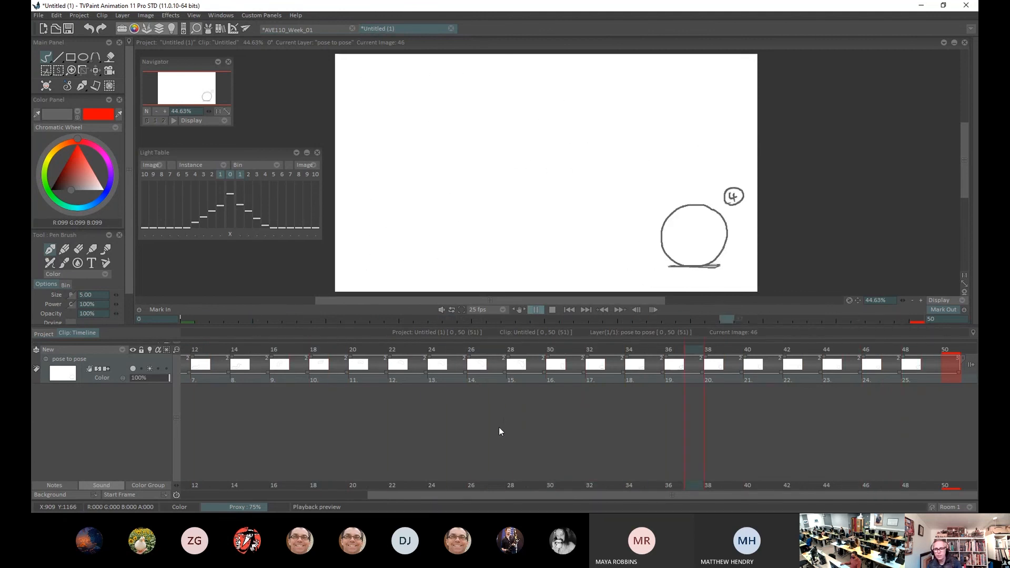
pyautogui.click(552, 311)
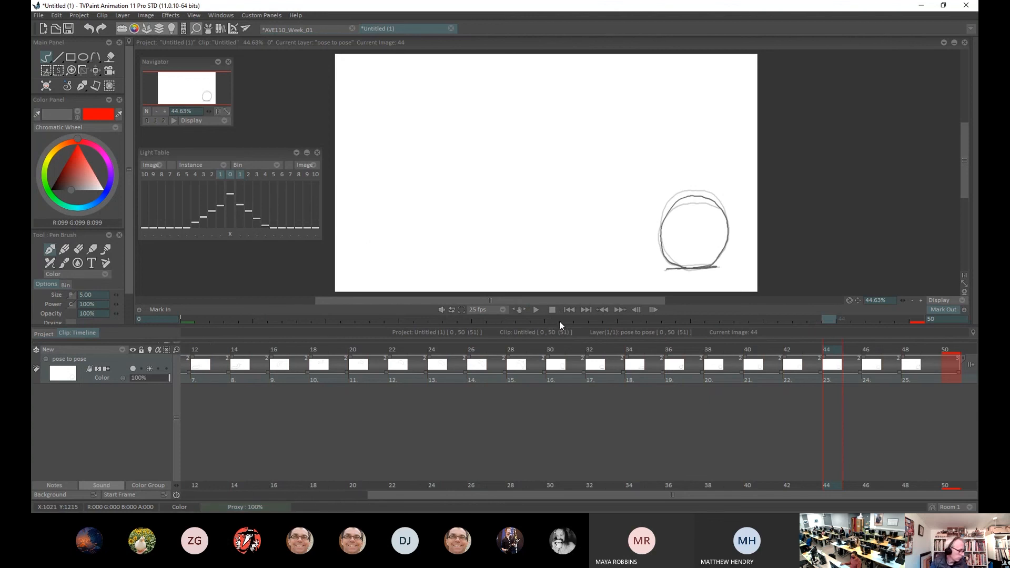
pyautogui.click(534, 310)
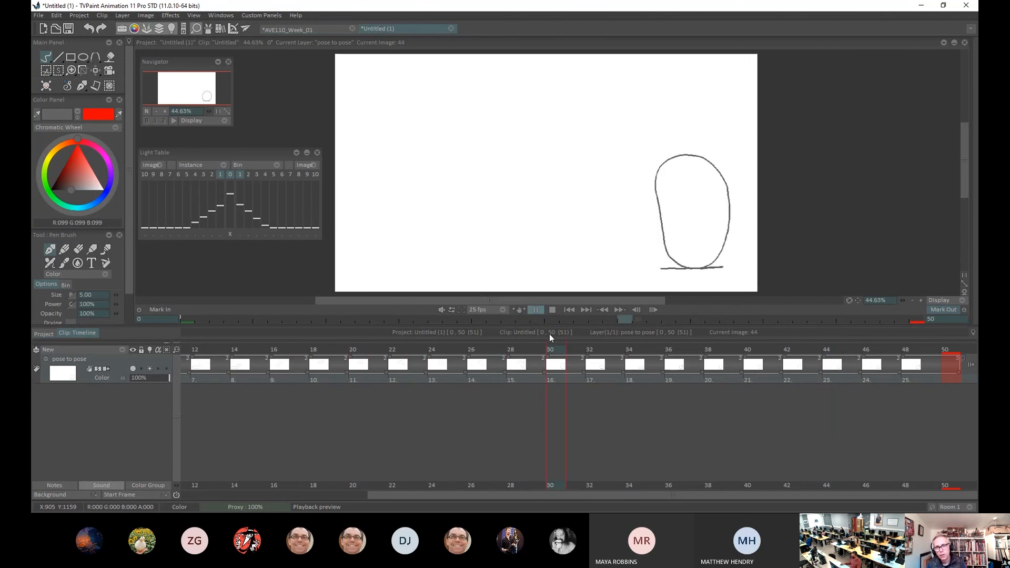